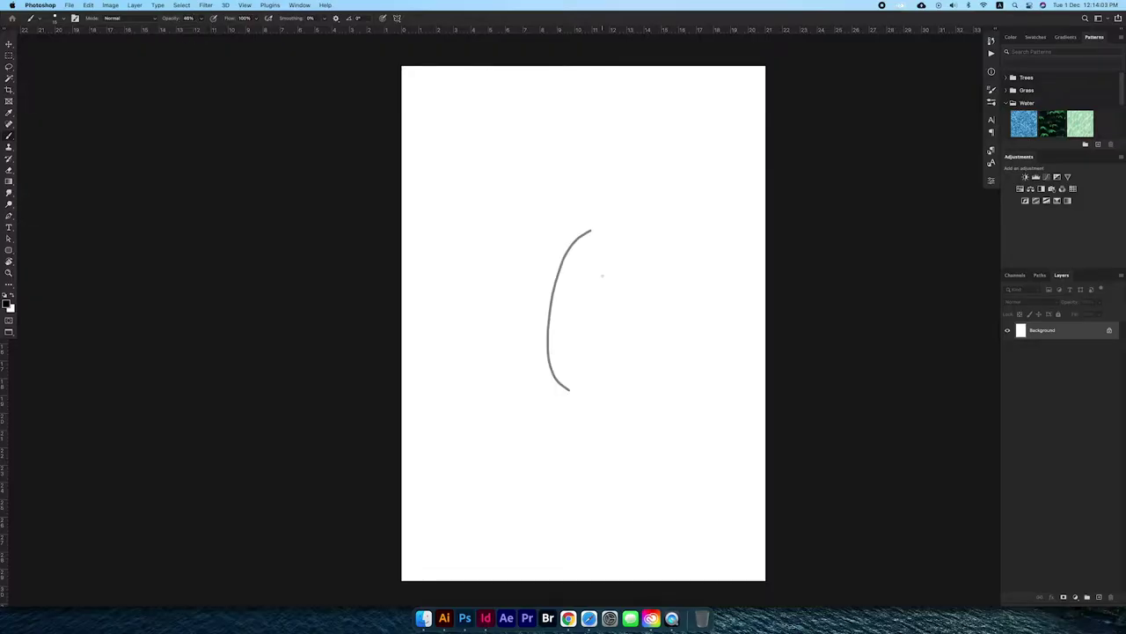
# Undo a bad sketch stroke and check the Hard Round brush presets
pyautogui.hotkey('ctrl', 'z')
pyautogui.rightClick(602, 275)
pyautogui.press('Return')
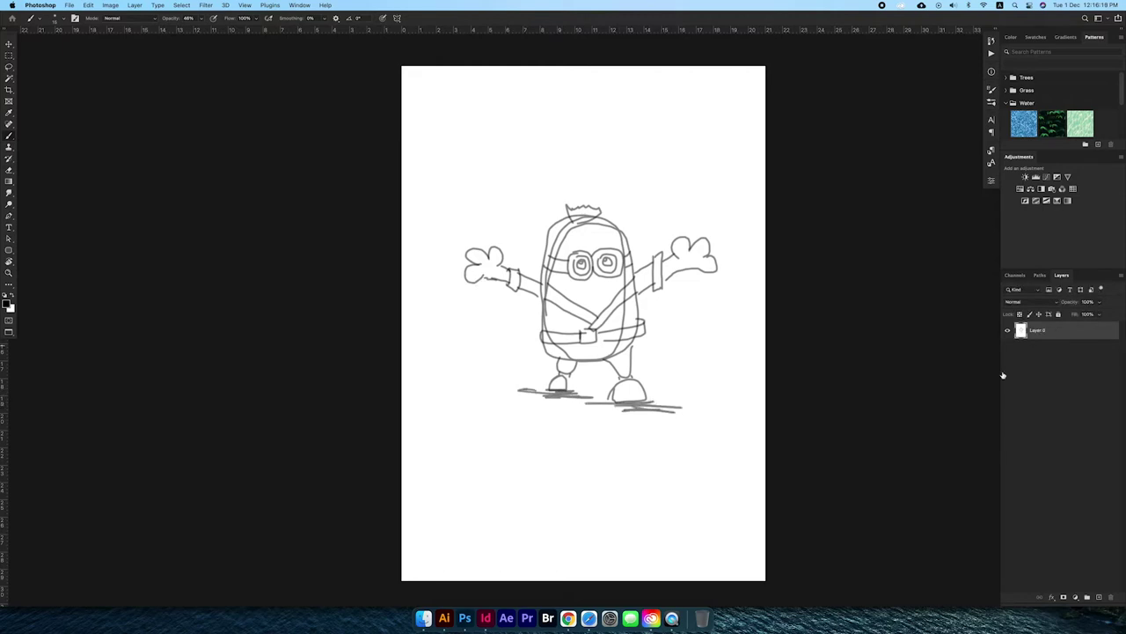
# Select the white background, invert the selection, and mask the sketch lines
pyautogui.press('w')
pyautogui.click(182, 5)
pyautogui.click(706, 303)
pyautogui.press('super+shift+i')
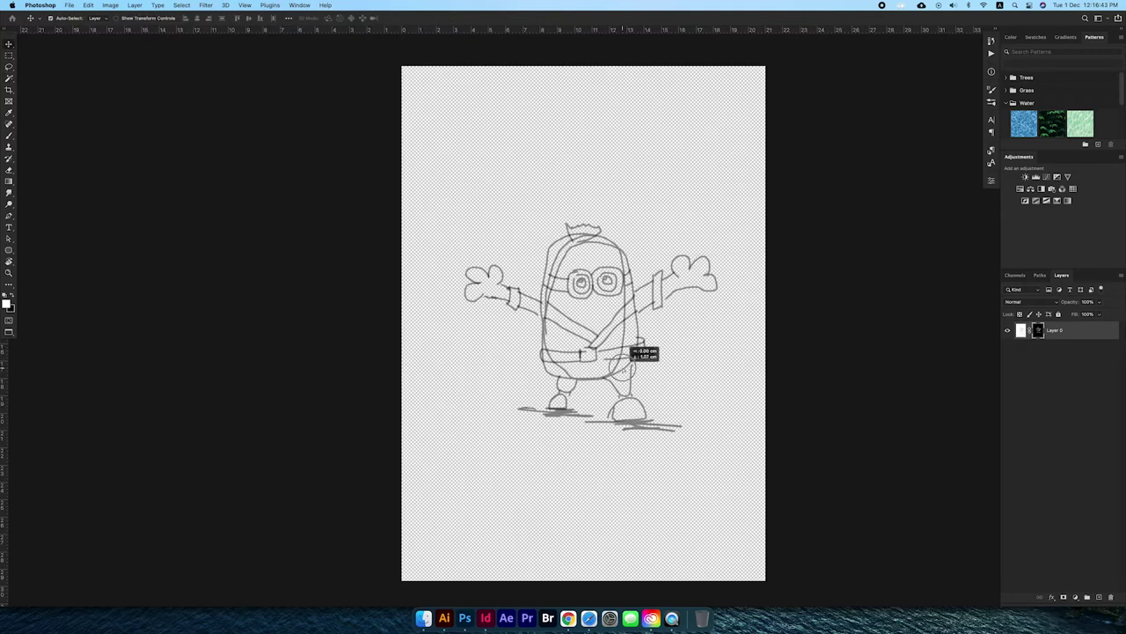
# Add a white (ffffff) Solid Color fill layer beneath the sketch layer
pyautogui.click(1076, 596)
pyautogui.click(1087, 407)
pyautogui.write('ffffff')
pyautogui.press('Return')
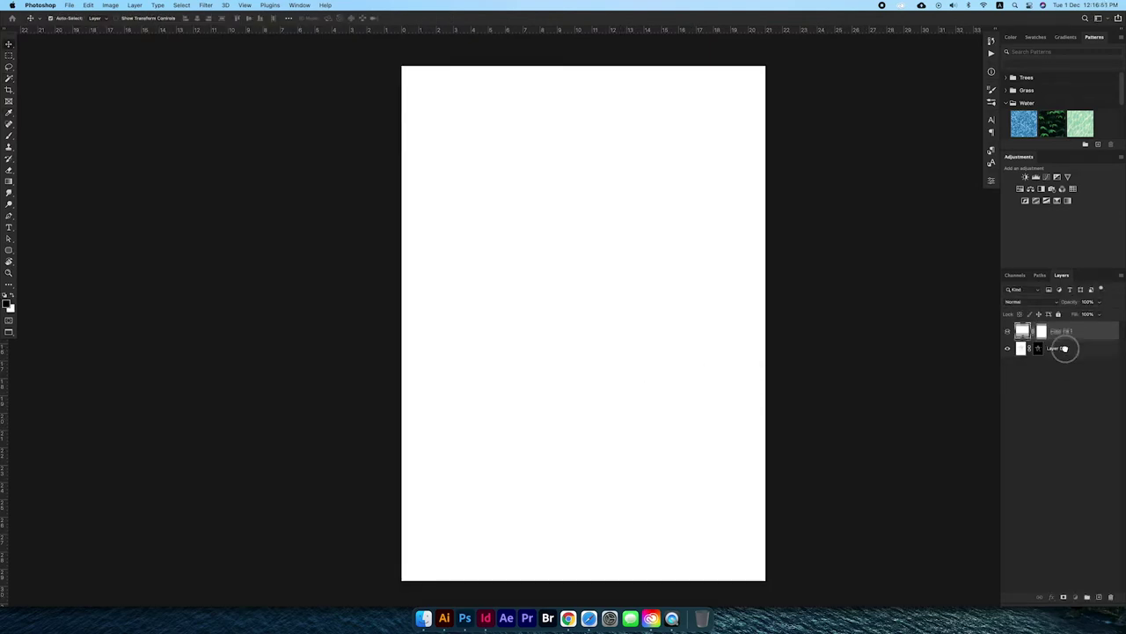
pyautogui.press('super+bracketleft')
# Check the sketch up close, then save it as a JPEG
pyautogui.press('z')
pyautogui.moveTo(475, 314); pyautogui.dragTo(541, 293)
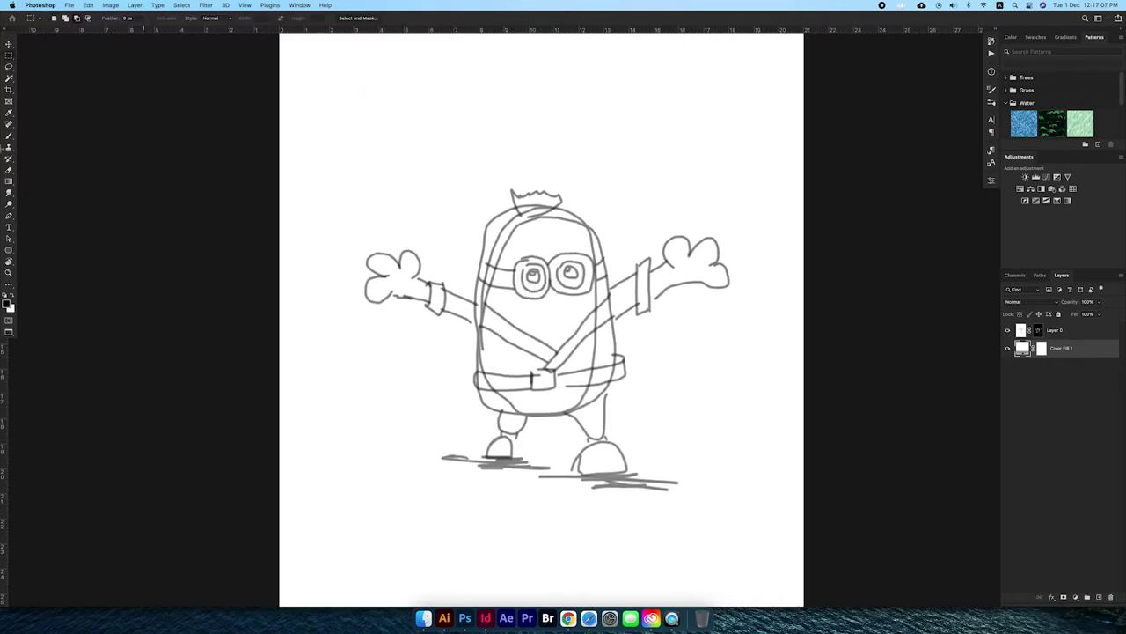
pyautogui.press('super+0')
pyautogui.press('super+shift+s')
pyautogui.click(740, 420)
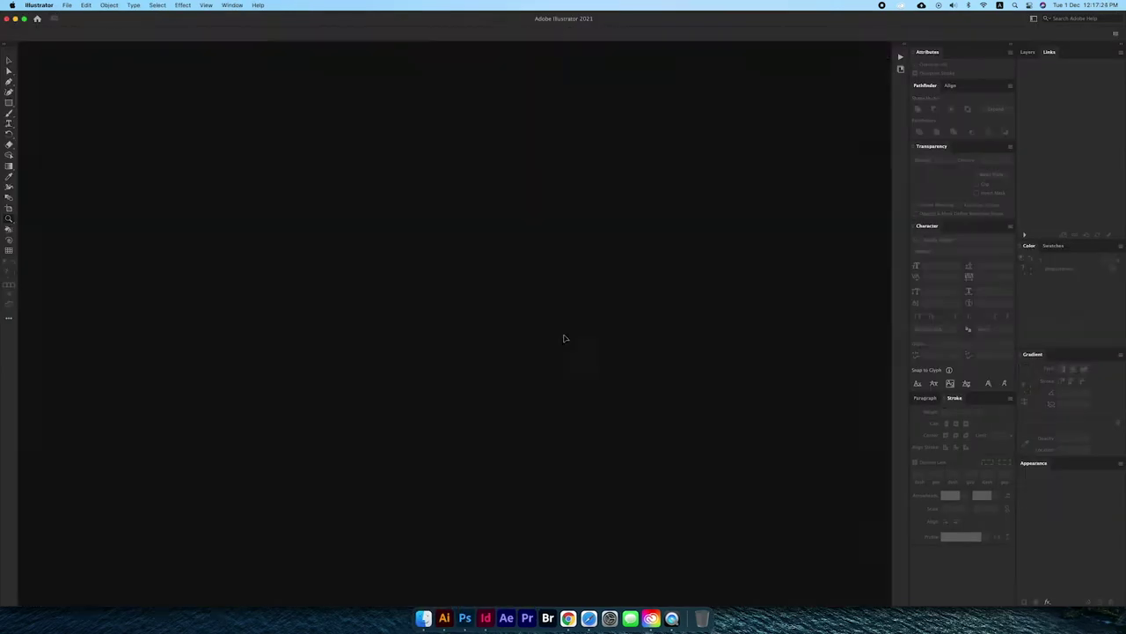
# In a new Illustrator document, place the sketch JPEG scaled to fill the artboard
pyautogui.press('super+n')
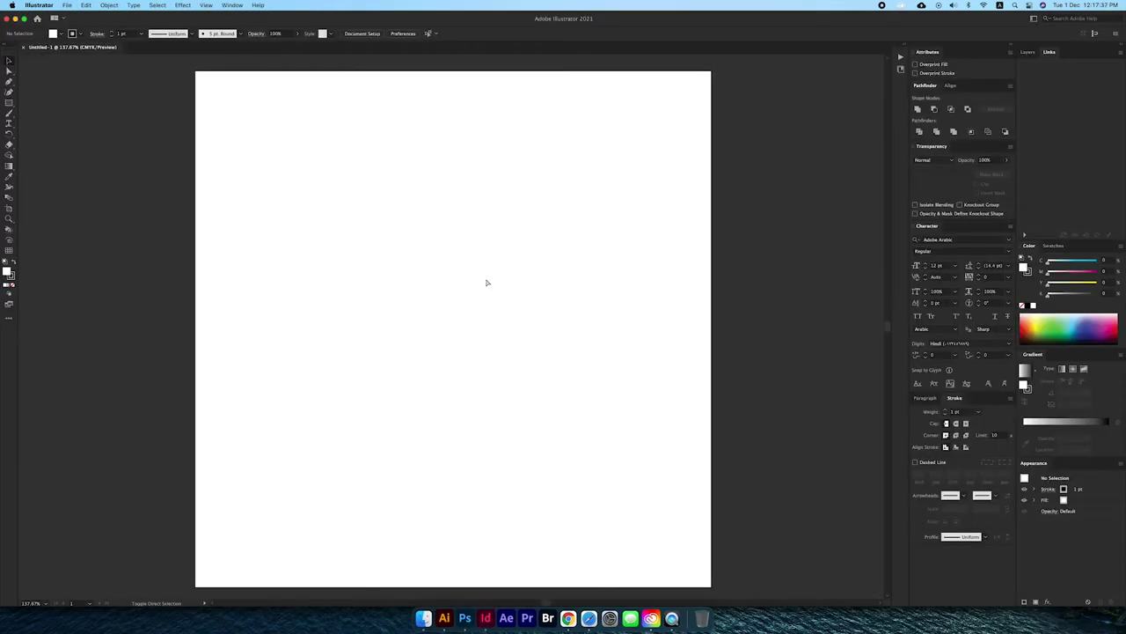
pyautogui.press('super+shift+p')
pyautogui.press('Return')
pyautogui.click(467, 221)
pyautogui.moveTo(711, 70); pyautogui.dragTo(673, 66)
pyautogui.press('z')
pyautogui.moveTo(565, 312); pyautogui.dragTo(500, 261)
# Trace the body as a tall rounded rectangle with a 4 pt stroke and no fill
pyautogui.press('m')
pyautogui.moveTo(403, 150)
pyautogui.mouseDown()
pyautogui.moveTo(596, 455)
pyautogui.moveTo(468, 315)
pyautogui.mouseUp()
pyautogui.click(1071, 293)
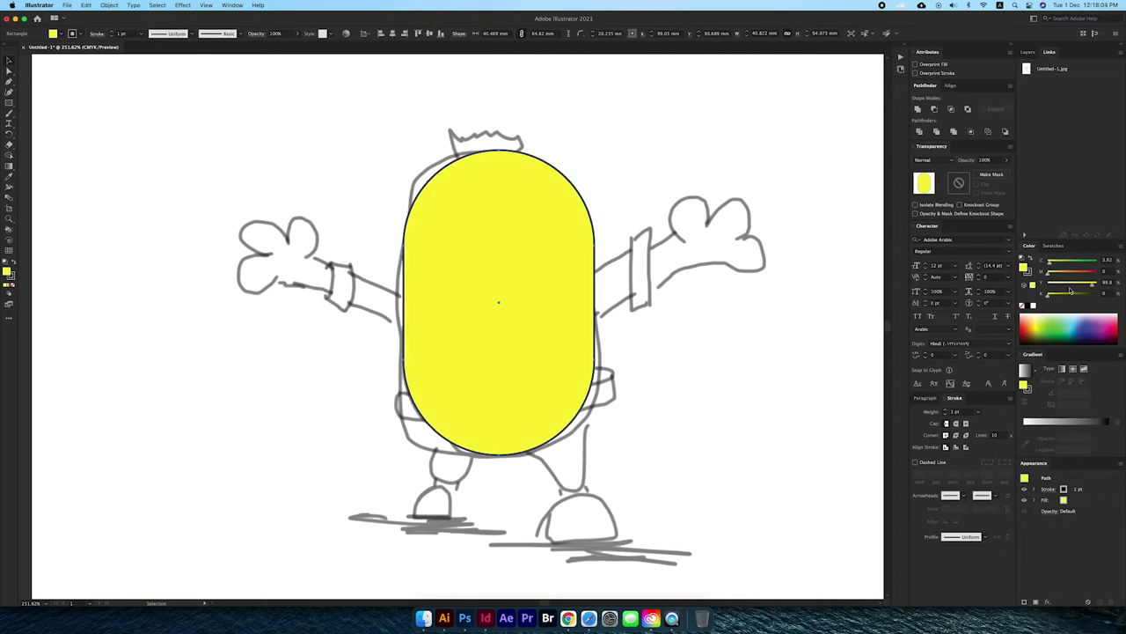
pyautogui.click(947, 411)
pyautogui.click(947, 410)
pyautogui.click(947, 410)
pyautogui.scroll(1, 501, 329)
pyautogui.press('/')
pyautogui.click(553, 356)
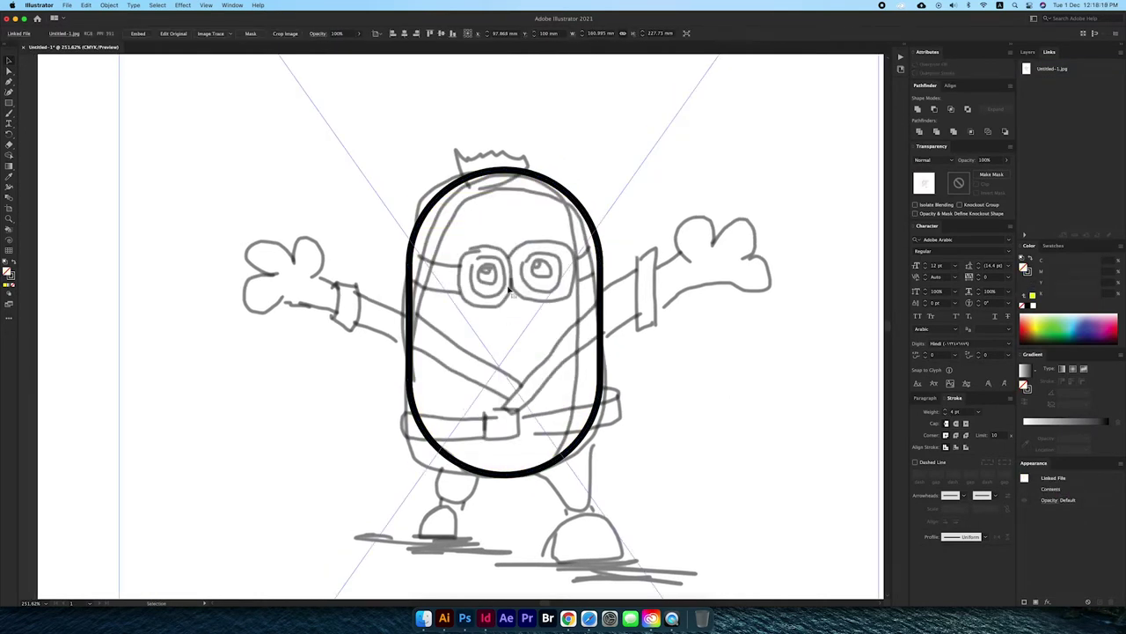
pyautogui.scroll(1, 488, 198)
# Build the hair tuft from a rounded rectangle and ellipses, united into one shape
pyautogui.press('m')
pyautogui.moveTo(461, 160); pyautogui.dragTo(546, 195)
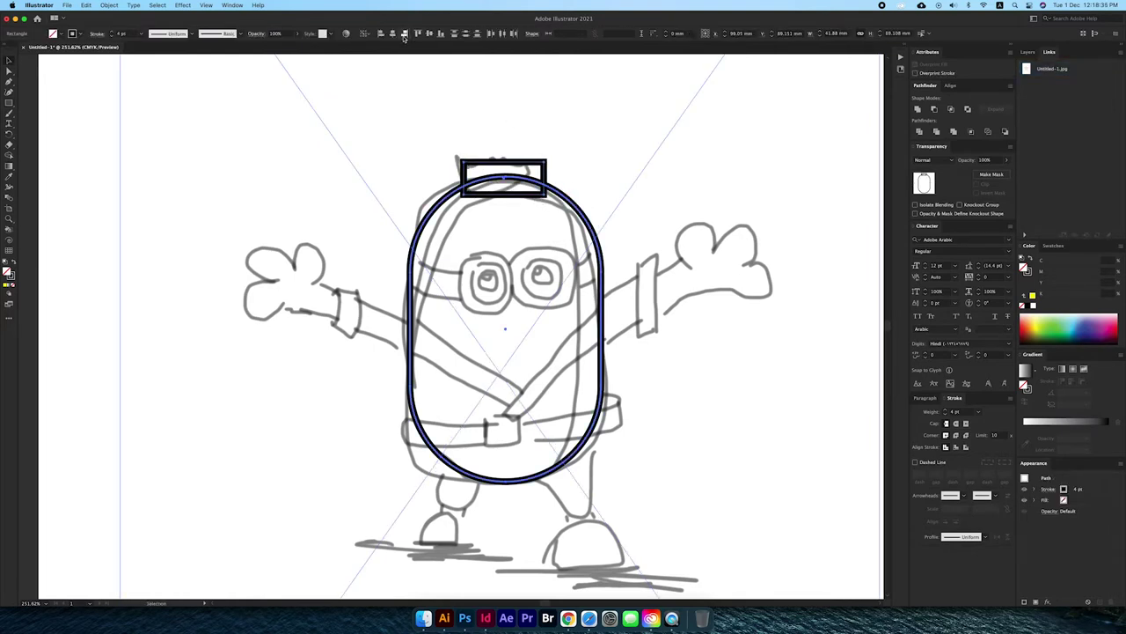
pyautogui.moveTo(475, 176); pyautogui.dragTo(491, 182)
pyautogui.press('l')
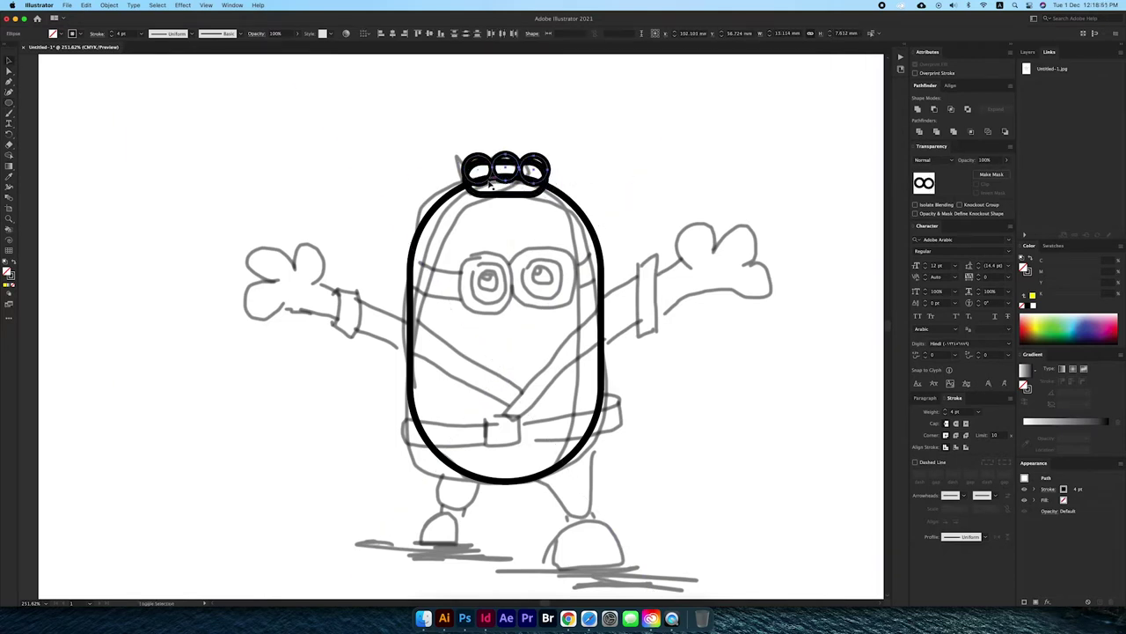
pyautogui.click(918, 109)
# Draw the right eye circle with two Offset Path rings around it
pyautogui.moveTo(545, 277); pyautogui.dragTo(582, 315)
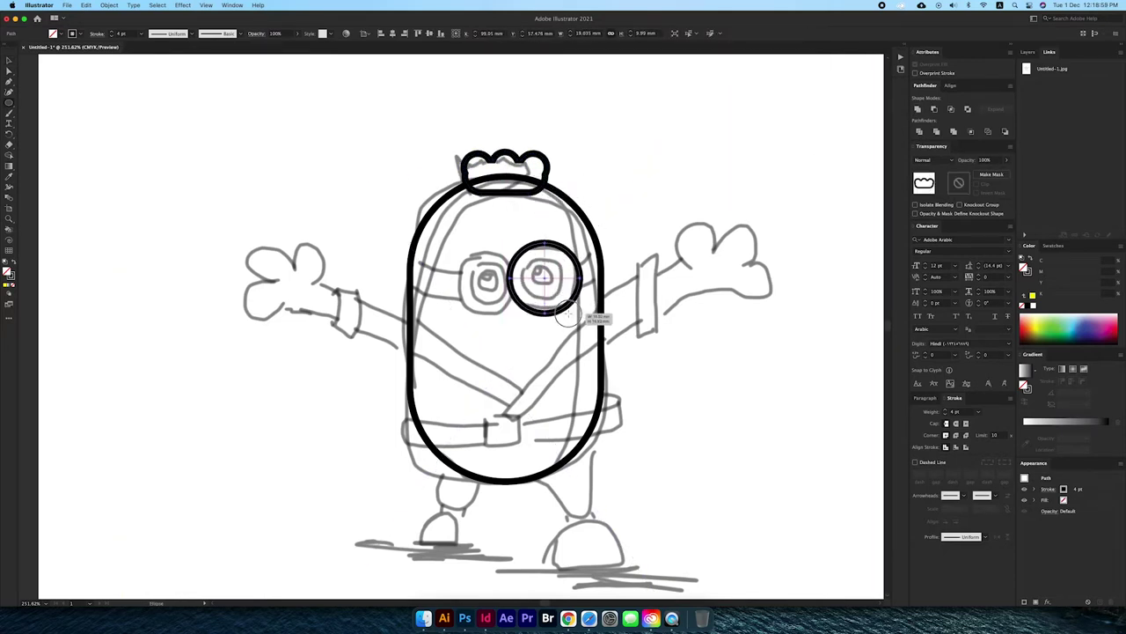
pyautogui.click(117, 6)
pyautogui.click(246, 251)
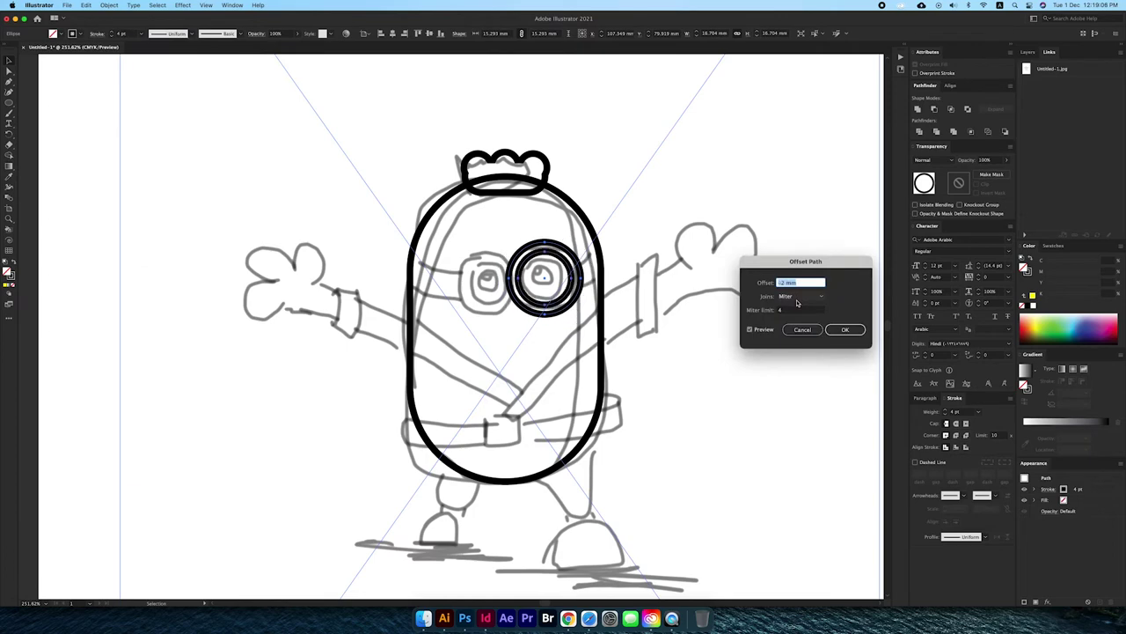
pyautogui.click(845, 329)
pyautogui.click(110, 5)
pyautogui.click(242, 252)
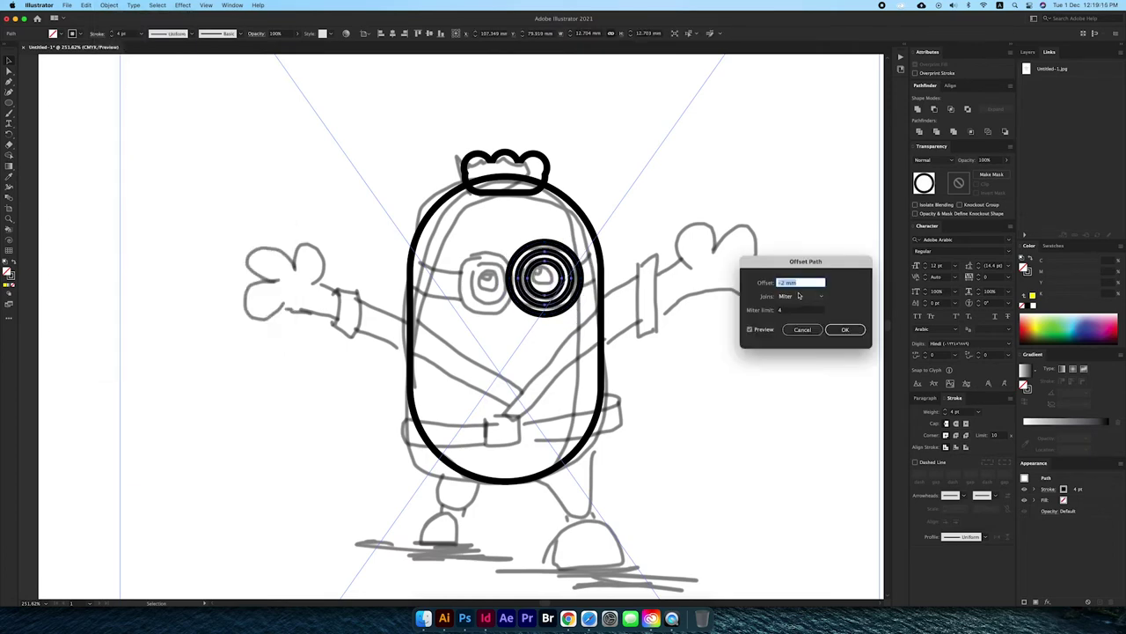
pyautogui.press('Return')
pyautogui.scroll(4, 548, 293)
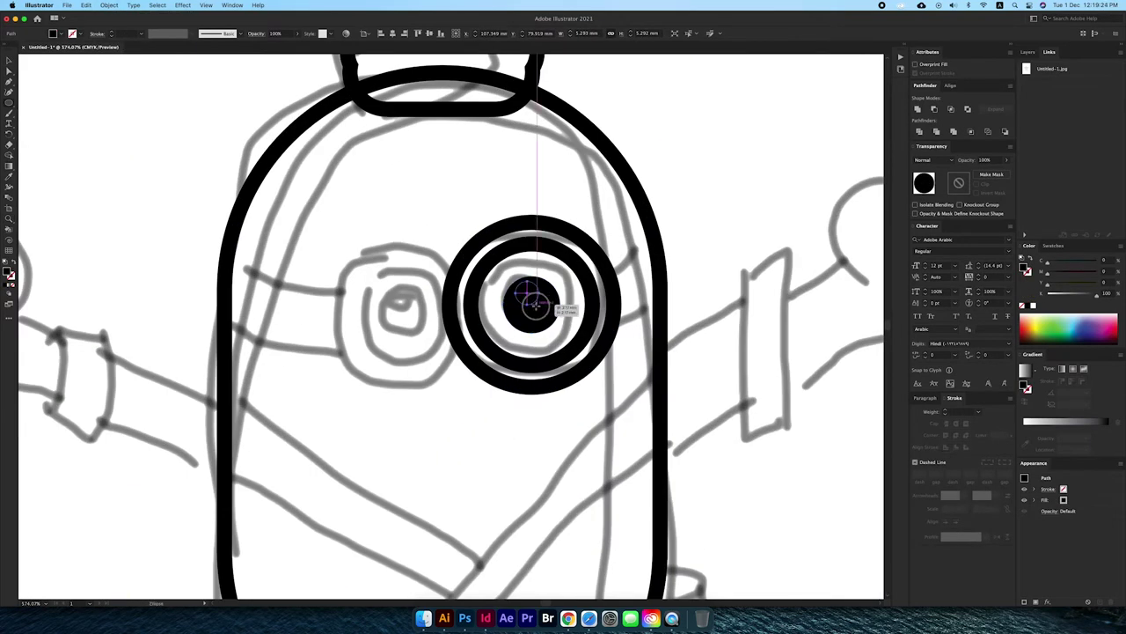
# Add a white pupil highlight and copy the eye rings onto the left eye
pyautogui.moveTo(534, 307)
pyautogui.mouseDown()
pyautogui.moveTo(509, 279)
pyautogui.moveTo(405, 304)
pyautogui.mouseUp()
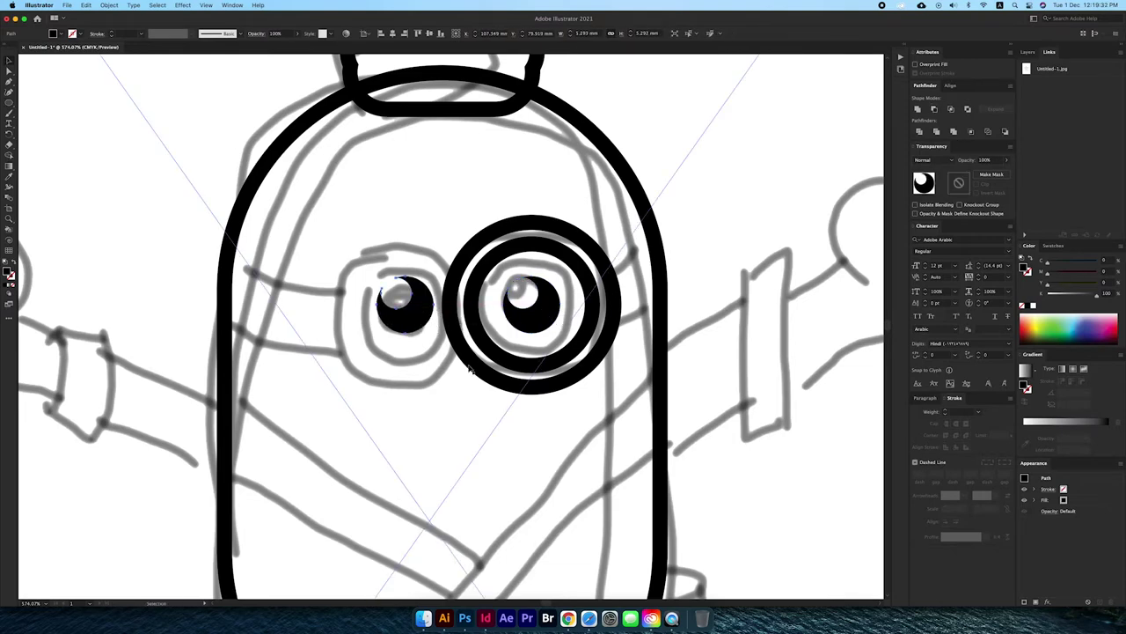
pyautogui.click(519, 362)
pyautogui.scroll(-3, 519, 362)
pyautogui.keyDown('alt'); pyautogui.moveTo(528, 347); pyautogui.dragTo(390, 348); pyautogui.keyUp('alt')
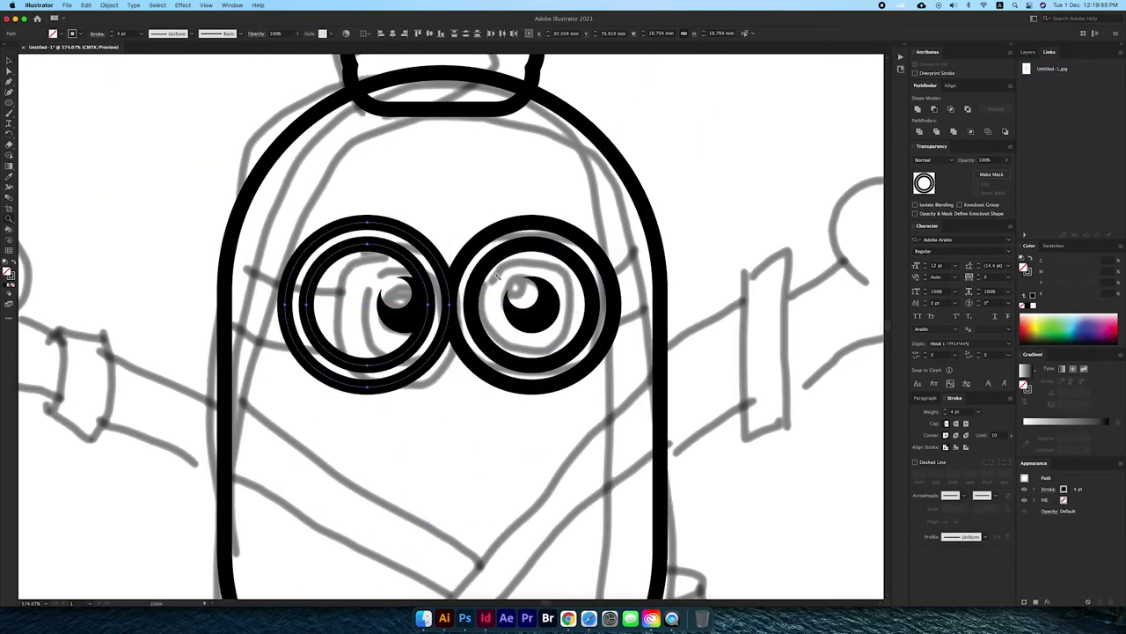
pyautogui.scroll(-2, 440, 295)
pyautogui.scroll(3, 544, 307)
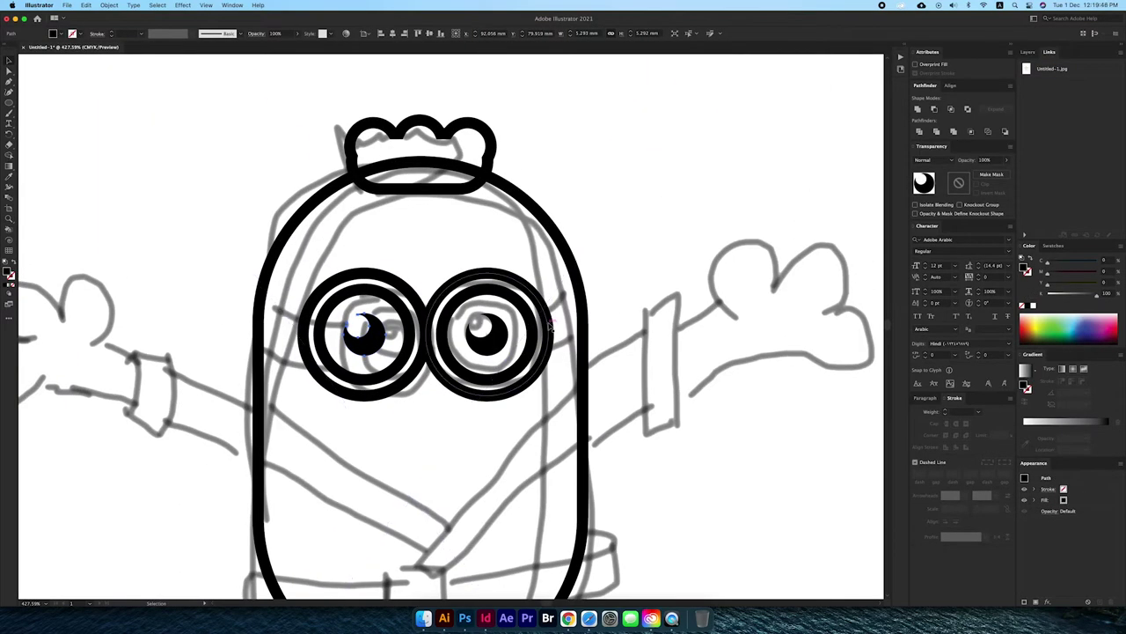
pyautogui.scroll(-3, 546, 326)
# Build the black goggle strap from rectangles combined across the head
pyautogui.moveTo(398, 338); pyautogui.dragTo(566, 271)
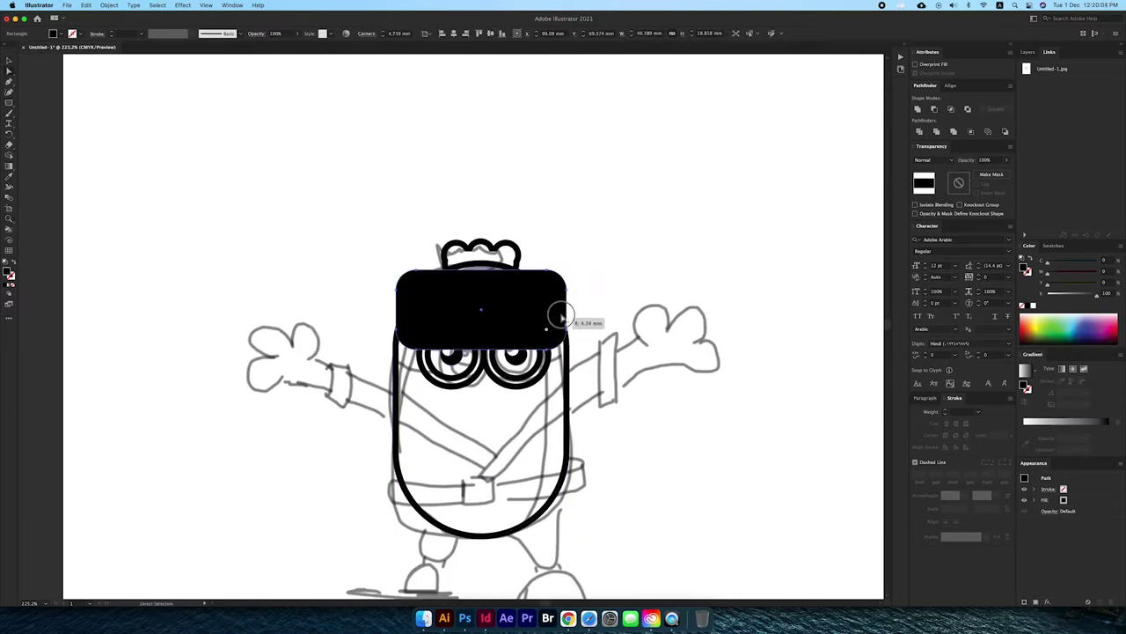
pyautogui.hotkey('shift', 'x')
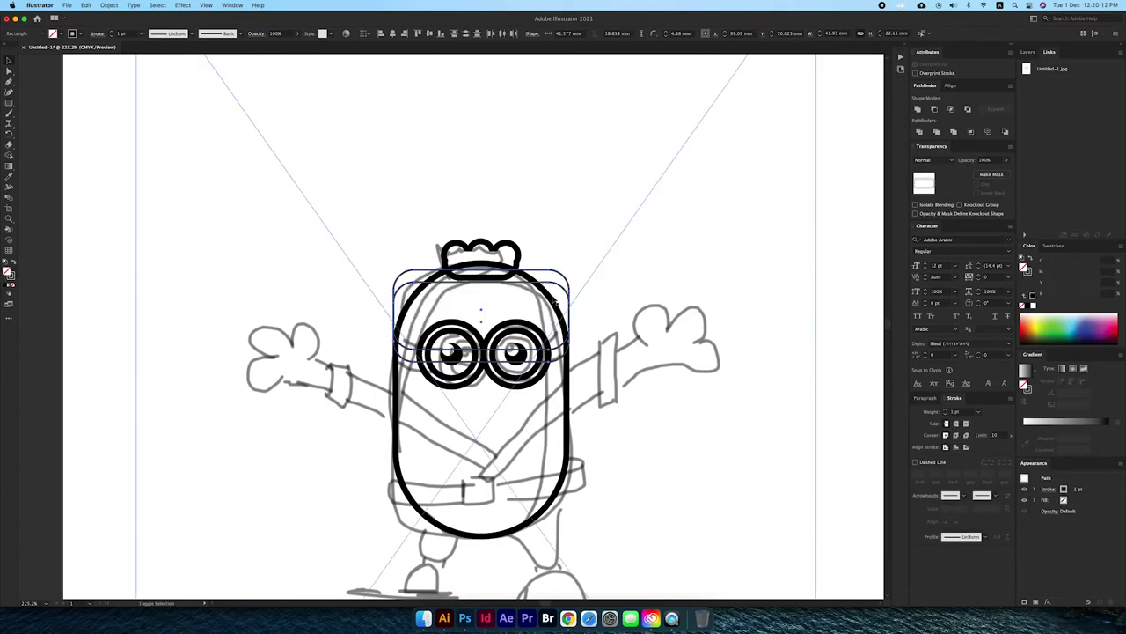
pyautogui.scroll(2, 523, 338)
pyautogui.keyDown('shift'); pyautogui.click(570, 376); pyautogui.keyUp('shift')
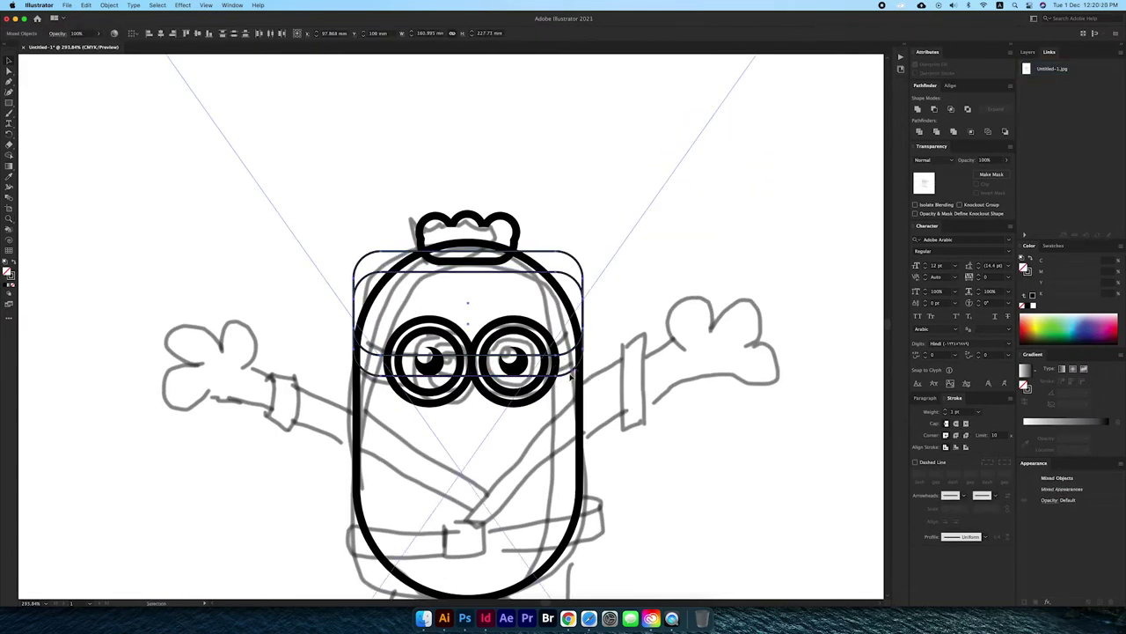
pyautogui.click(934, 108)
pyautogui.scroll(3, 476, 338)
# Select the body outline and start an inset Offset Path on it
pyautogui.click(476, 338)
pyautogui.click(478, 291)
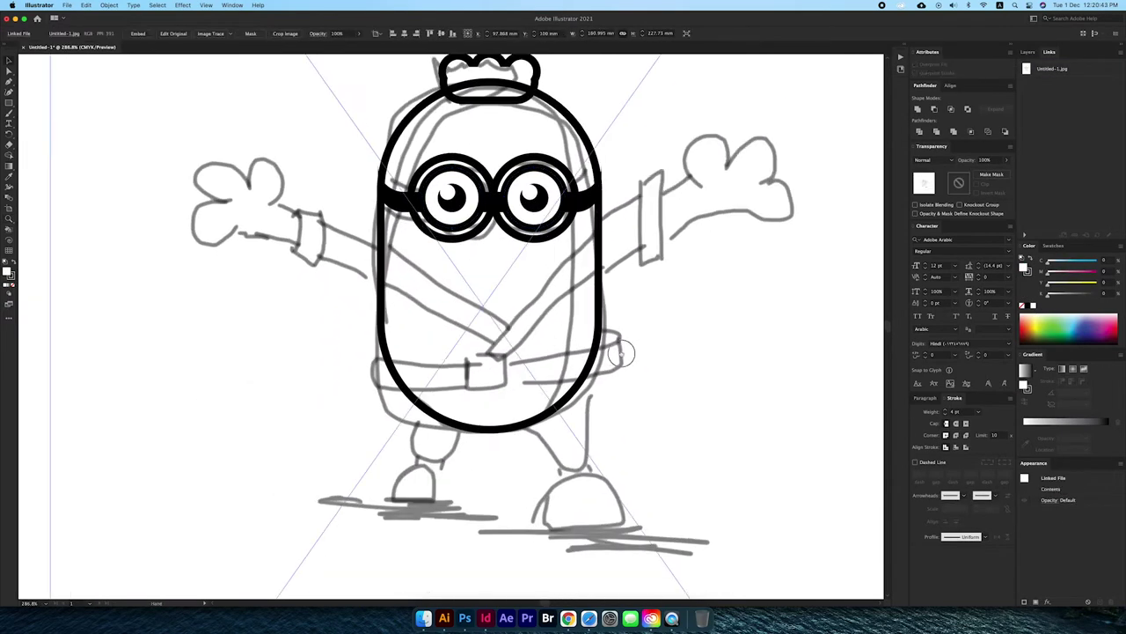
pyautogui.click(385, 273)
pyautogui.click(109, 6)
pyautogui.click(252, 258)
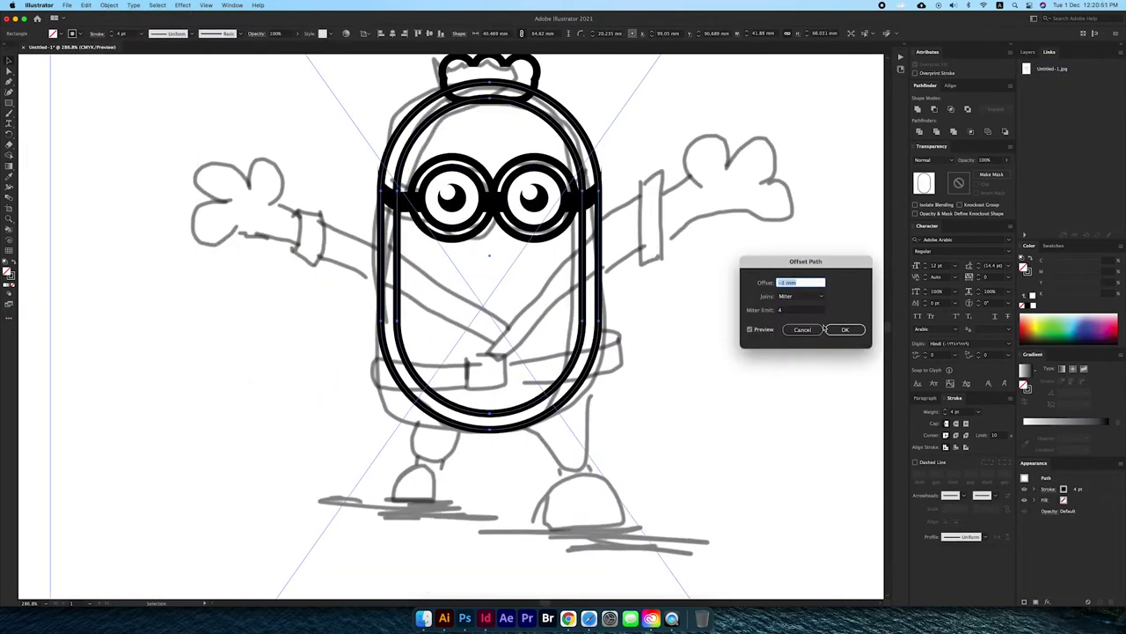
# Confirm the inset body outline, cut it with a large circle, and copy the band lower
pyautogui.click(827, 330)
pyautogui.scroll(-2, 489, 308)
pyautogui.press('l')
pyautogui.moveTo(319, 112); pyautogui.dragTo(588, 361)
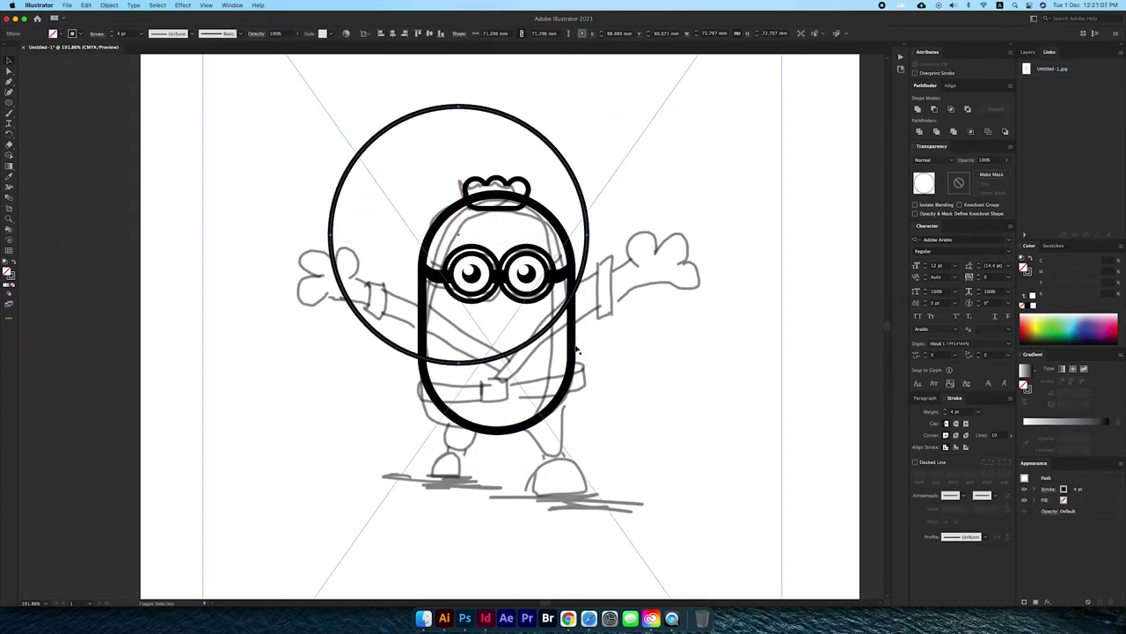
pyautogui.click(934, 110)
pyautogui.moveTo(542, 337); pyautogui.dragTo(544, 350)
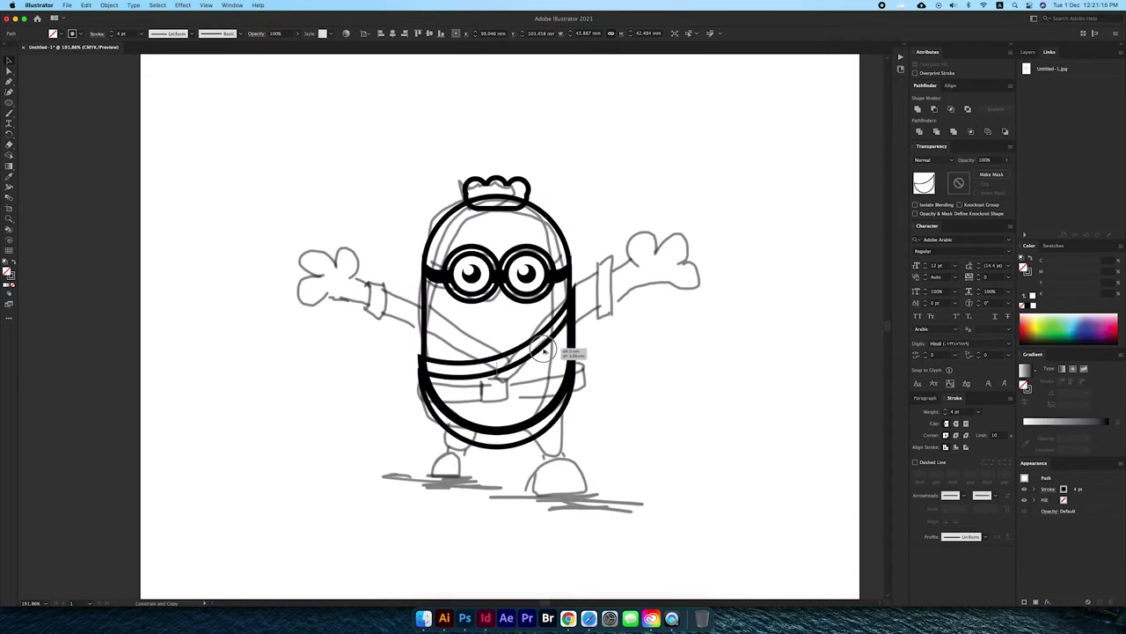
pyautogui.click(661, 571)
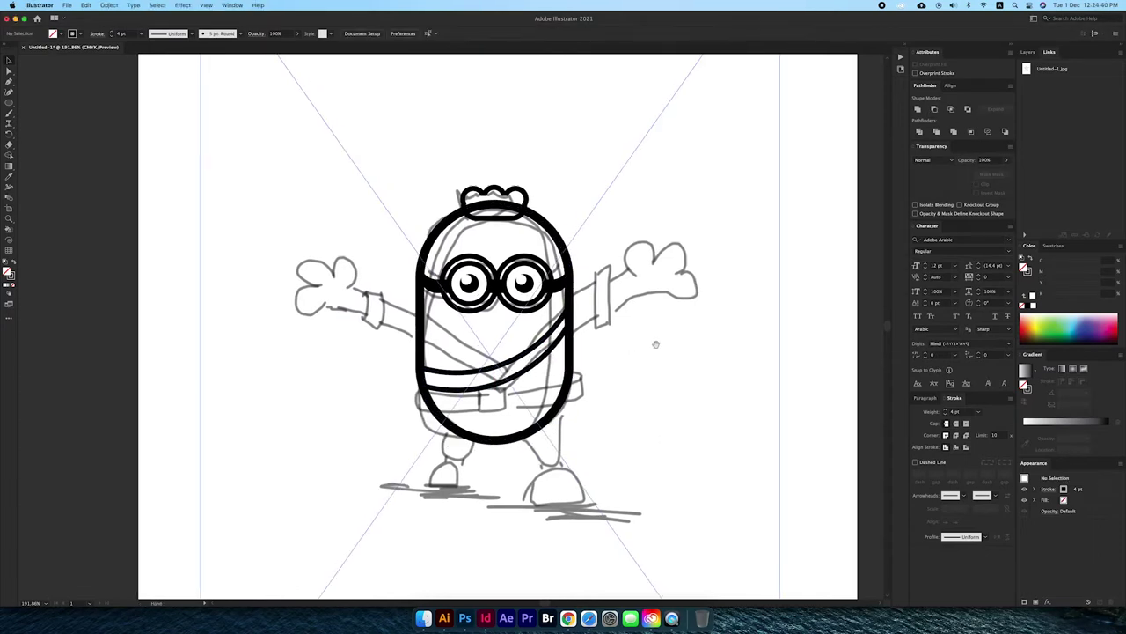
# Select all the artwork except the placed sketch for Shape Builder
pyautogui.scroll(1, 616, 344)
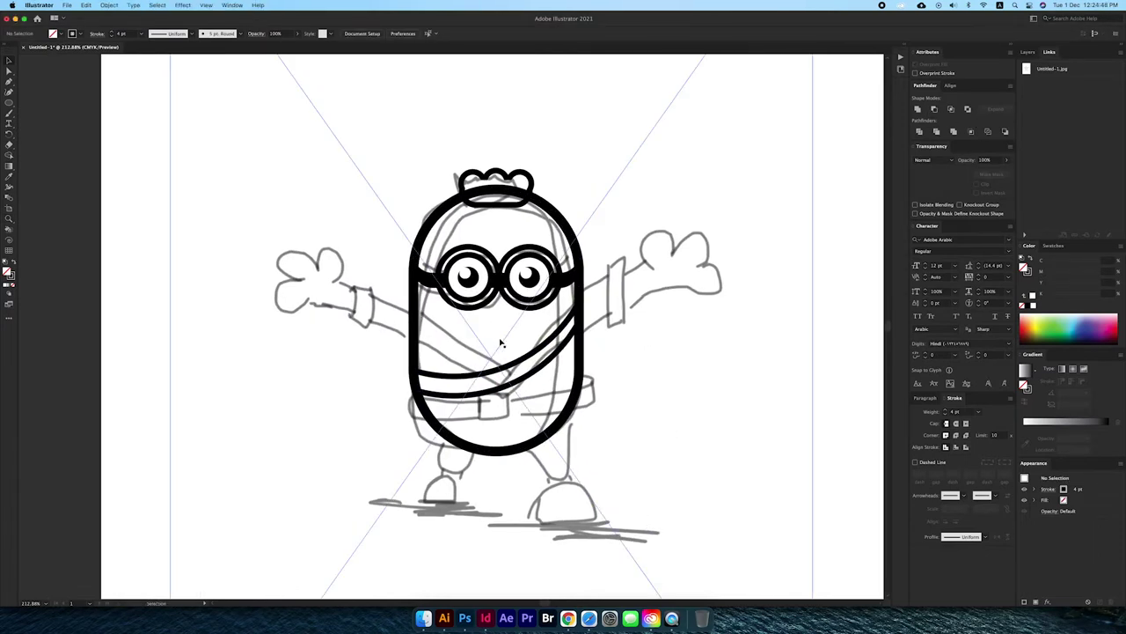
pyautogui.click(502, 343)
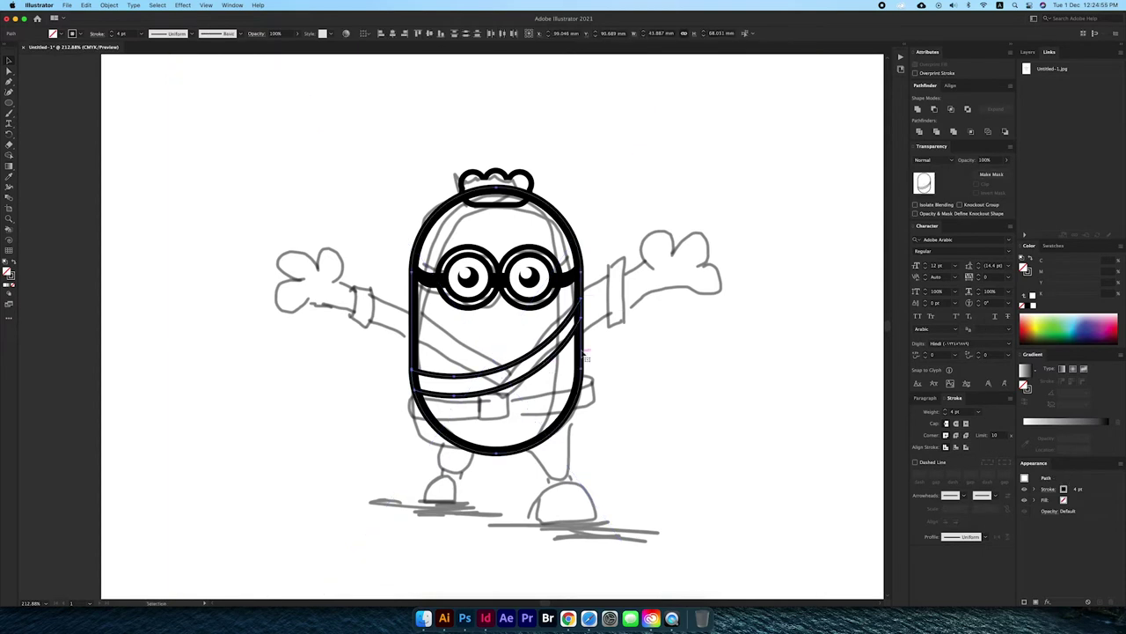
pyautogui.click(581, 357)
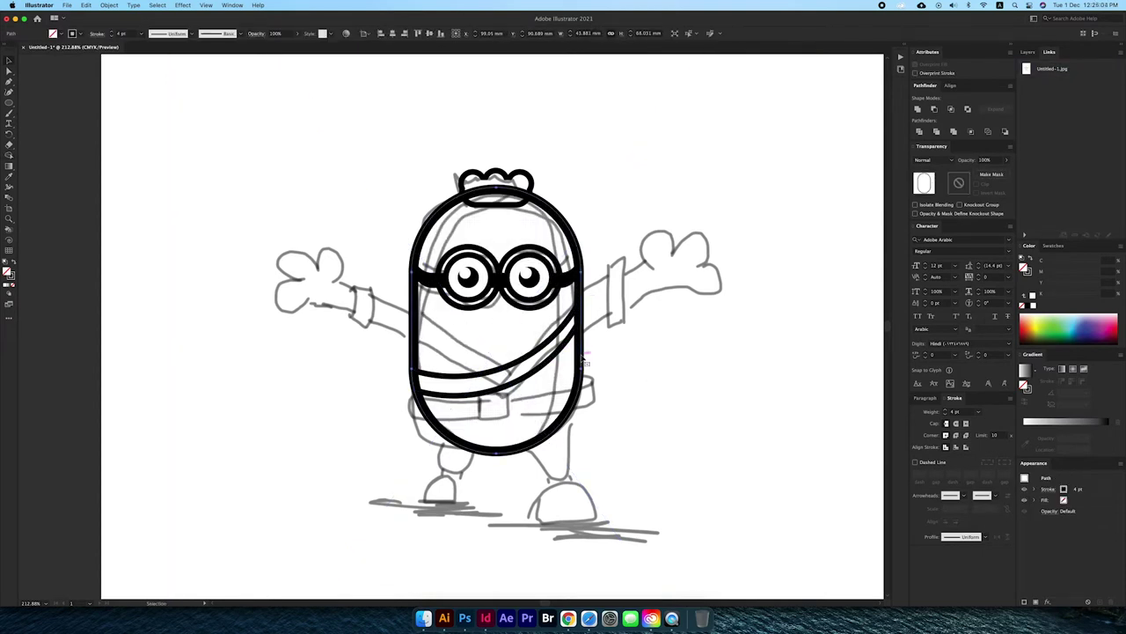
pyautogui.hotkey('ctrl', 'a')
pyautogui.keyDown('shift'); pyautogui.click(624, 357); pyautogui.keyUp('shift')
pyautogui.hotkey('shift', 'm')
pyautogui.scroll(2, 515, 330)
pyautogui.scroll(-3, 651, 363)
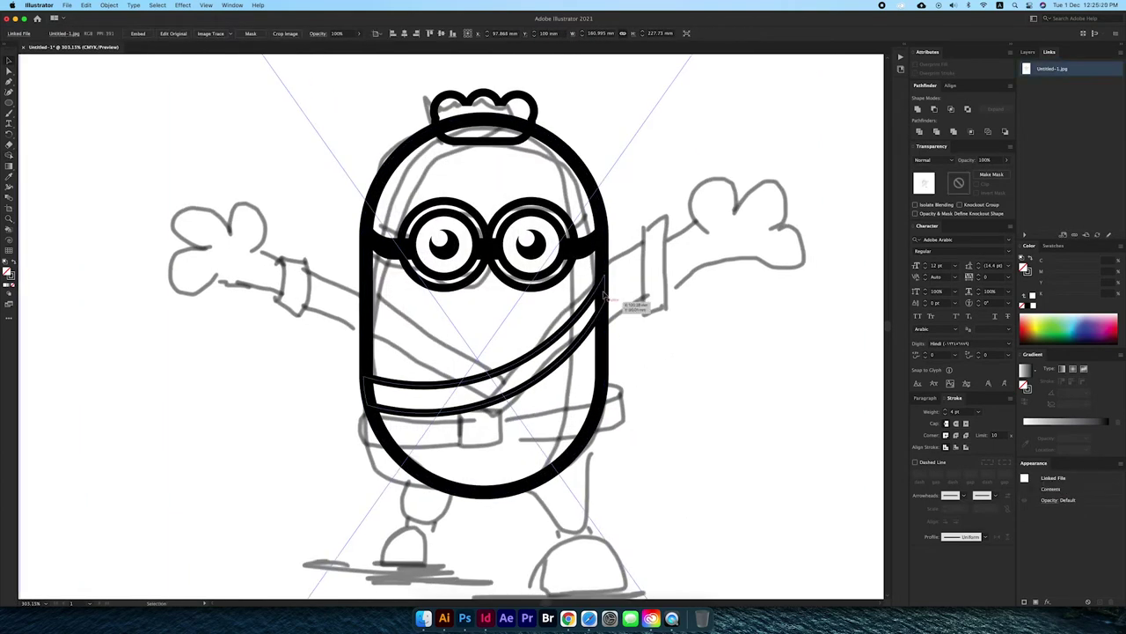
# Draw a circle for the strap arc and reflect it across the vertical axis
pyautogui.press('l')
pyautogui.moveTo(469, 264)
pyautogui.mouseDown()
pyautogui.moveTo(597, 360)
pyautogui.moveTo(590, 350)
pyautogui.mouseUp()
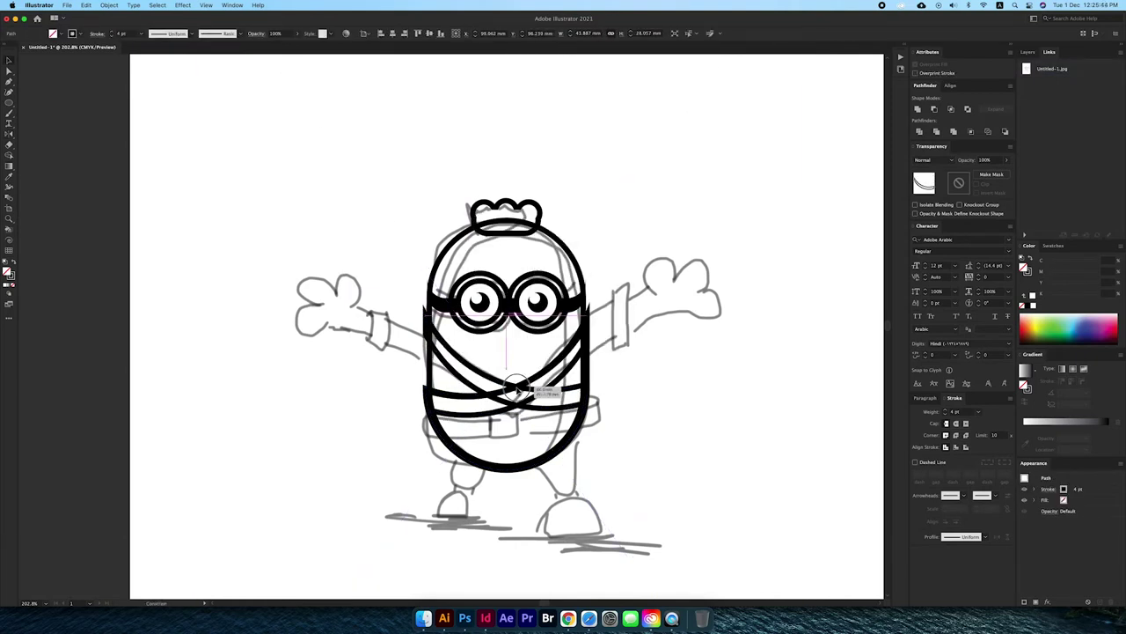
pyautogui.moveTo(517, 387); pyautogui.dragTo(442, 396)
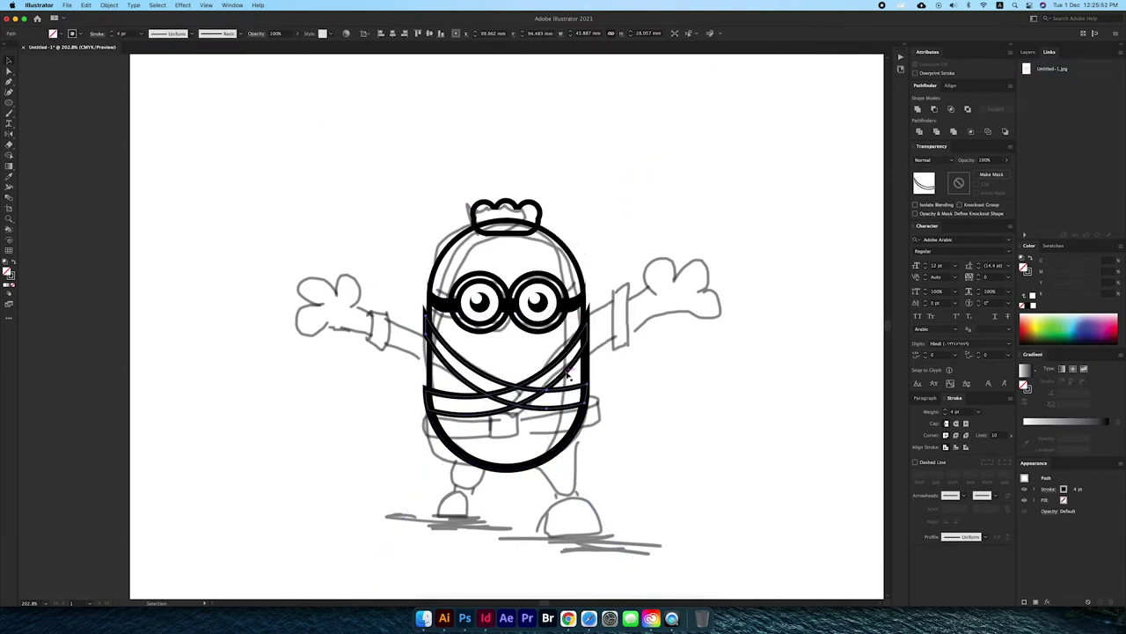
pyautogui.press('o')
pyautogui.press('Return')
pyautogui.click(489, 262)
pyautogui.click(590, 353)
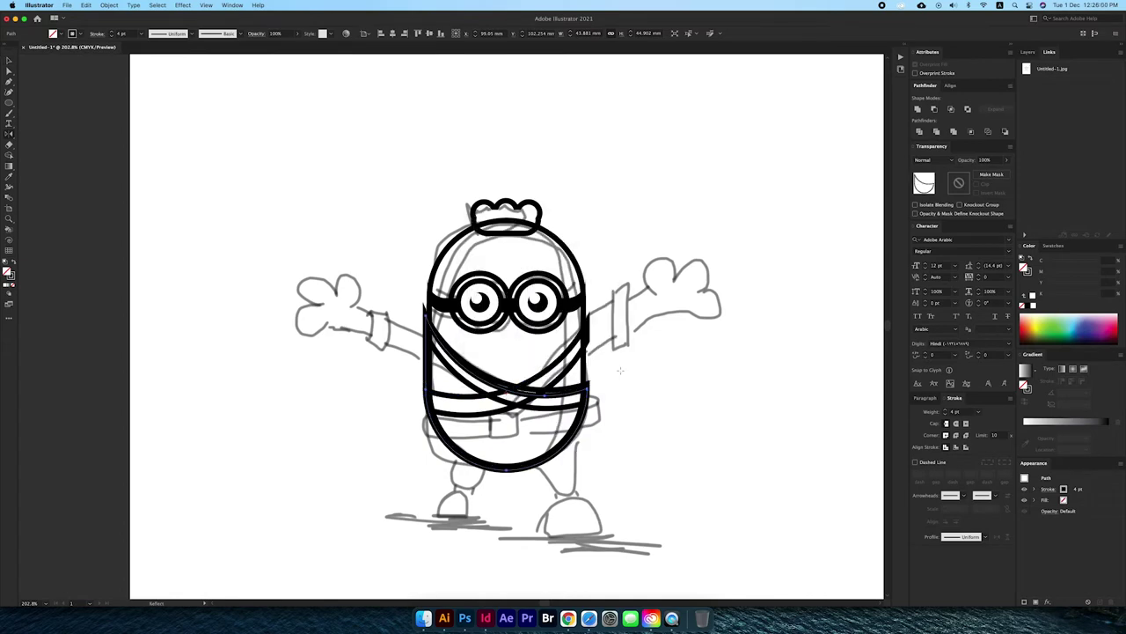
pyautogui.keyDown('alt'); pyautogui.scroll(2, 524, 391); pyautogui.keyUp('alt')
pyautogui.keyDown('alt'); pyautogui.scroll(4, 524, 391); pyautogui.keyUp('alt')
# Adjust a strap anchor and merge the overlapping strap regions with Shape Builder
pyautogui.press('a')
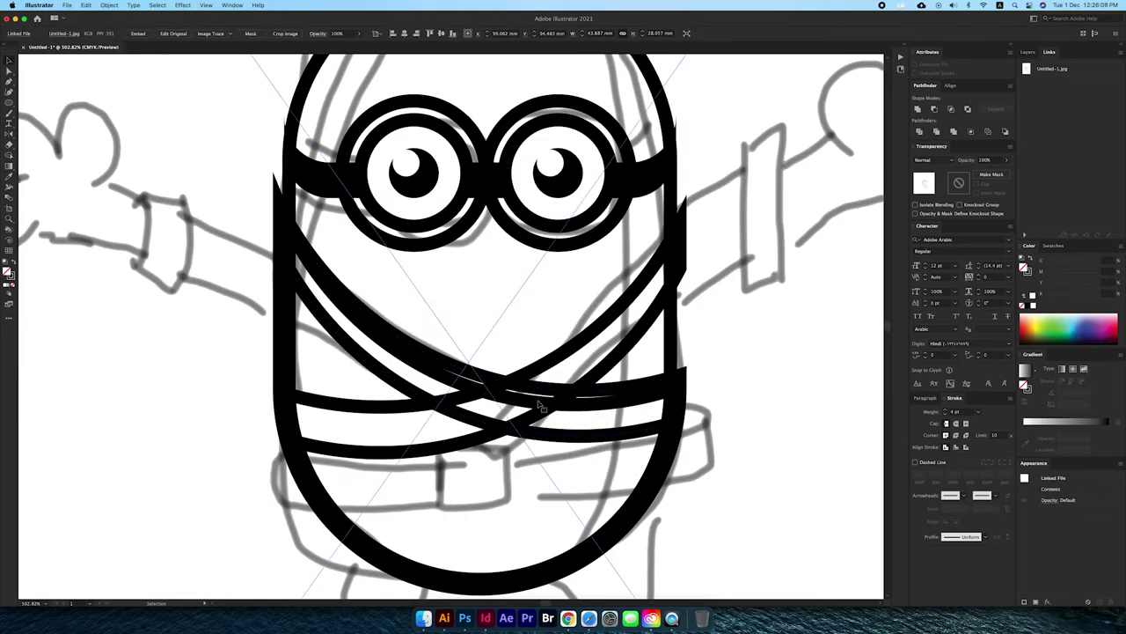
pyautogui.moveTo(576, 407); pyautogui.dragTo(577, 391)
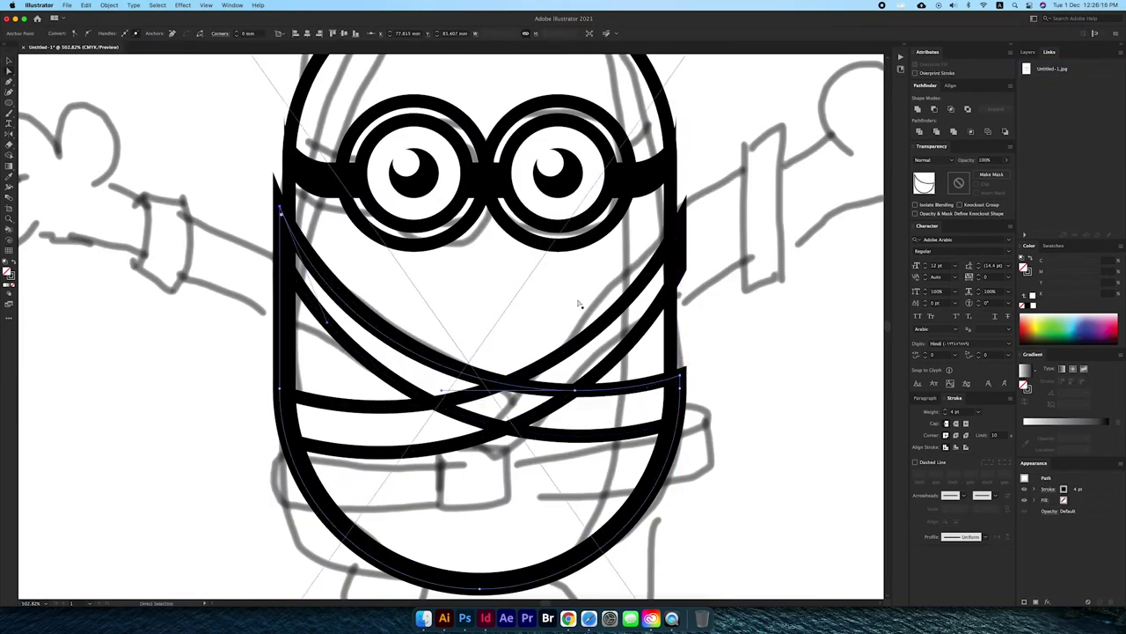
pyautogui.press('v')
pyautogui.click(622, 370)
pyautogui.hotkey('ctrl', 'a')
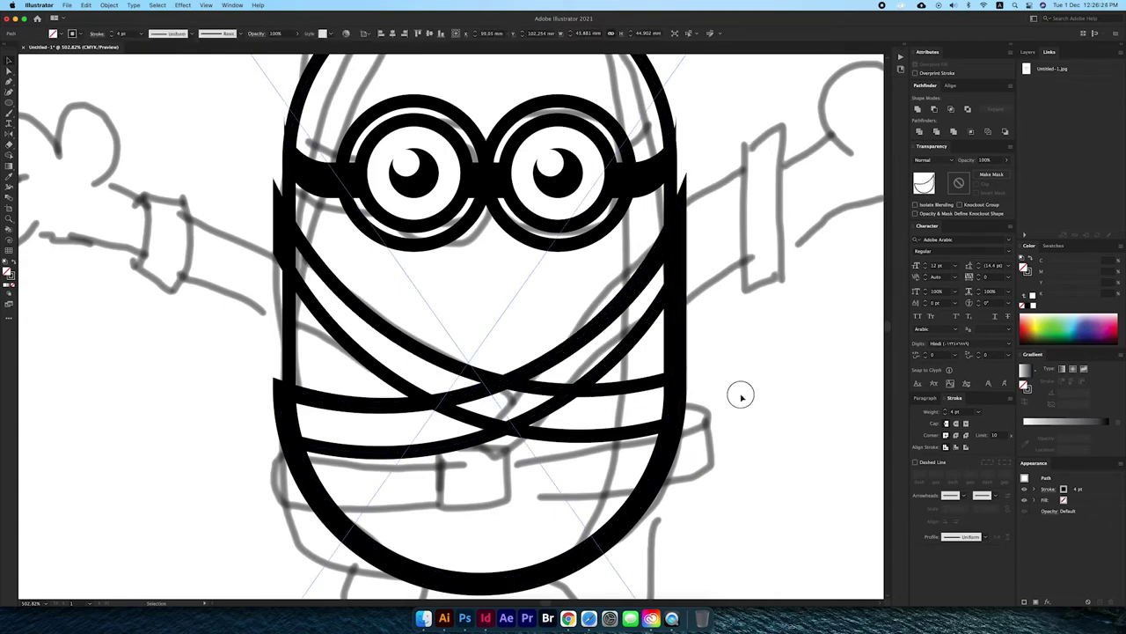
pyautogui.hotkey('shift', 'm')
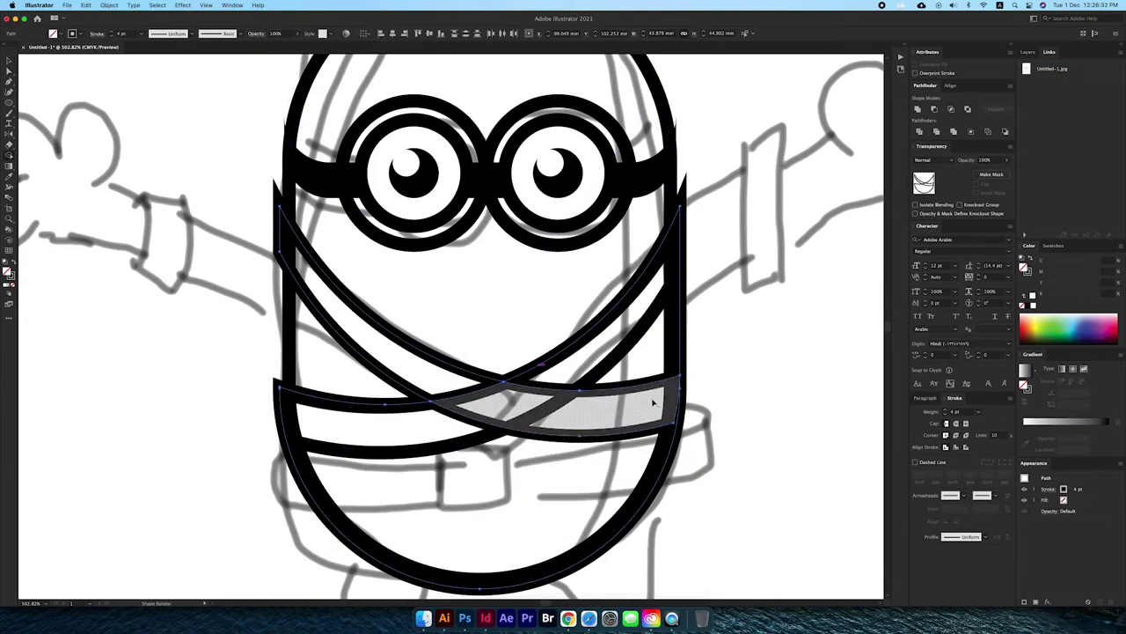
pyautogui.click(638, 407)
# Draw a large circle around the whole minion
pyautogui.hotkey('ctrl', '0')
pyautogui.click(556, 396)
pyautogui.press('l')
pyautogui.moveTo(499, 258); pyautogui.dragTo(645, 414)
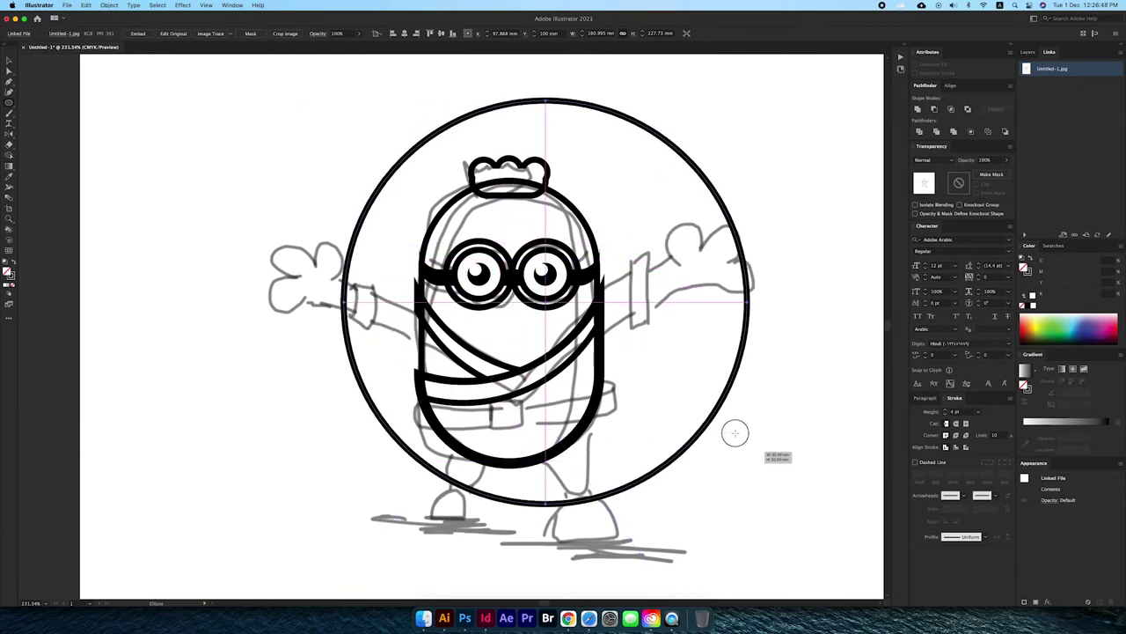
# Turn two large offset circles into belt curves, trimmed to the body
pyautogui.moveTo(645, 414); pyautogui.dragTo(696, 431)
pyautogui.moveTo(650, 347); pyautogui.dragTo(654, 336)
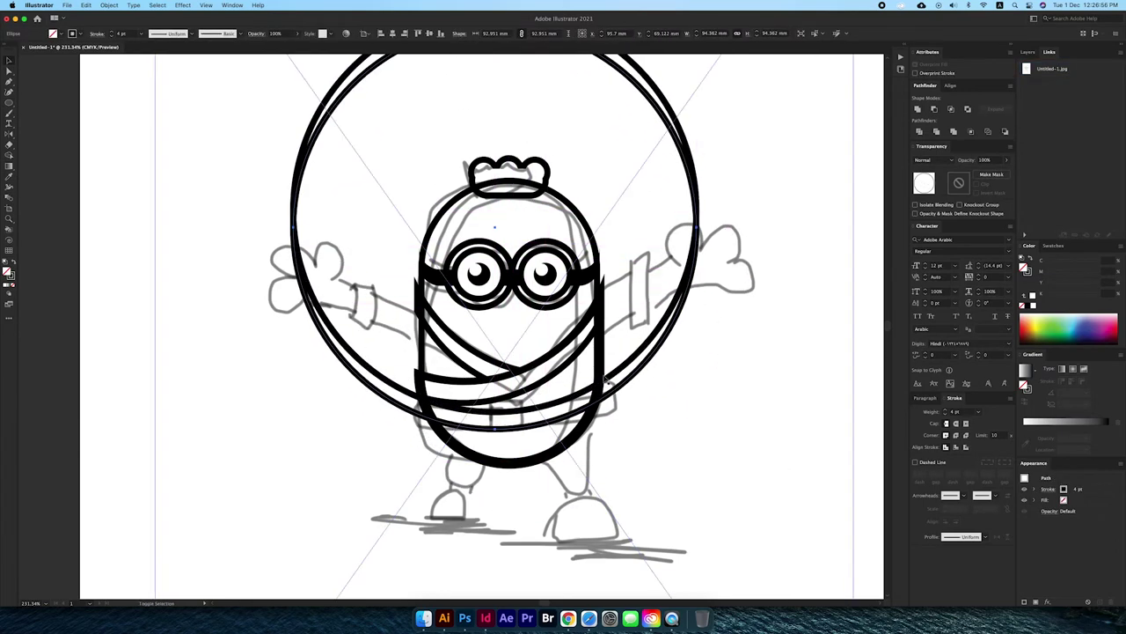
pyautogui.click(600, 352)
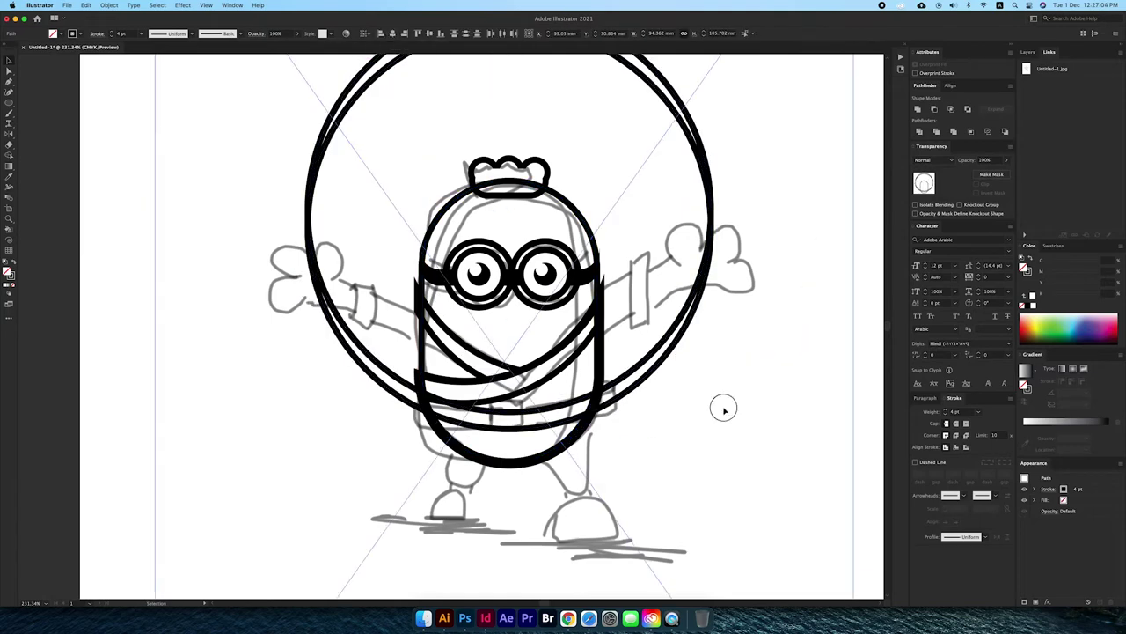
pyautogui.moveTo(560, 405); pyautogui.dragTo(574, 407)
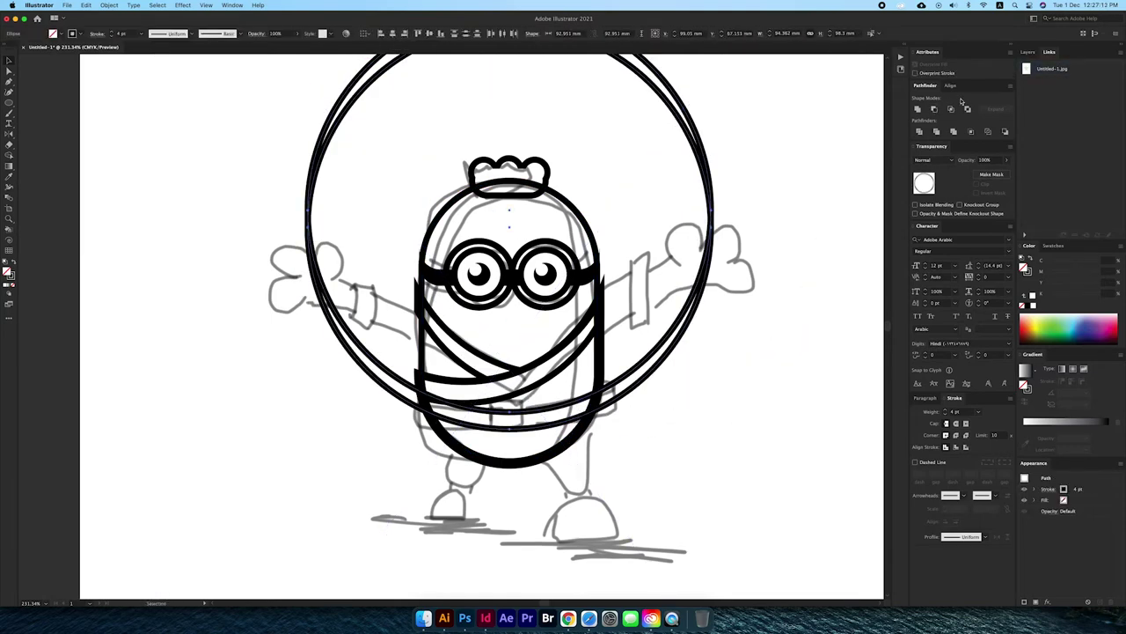
pyautogui.press('Delete')
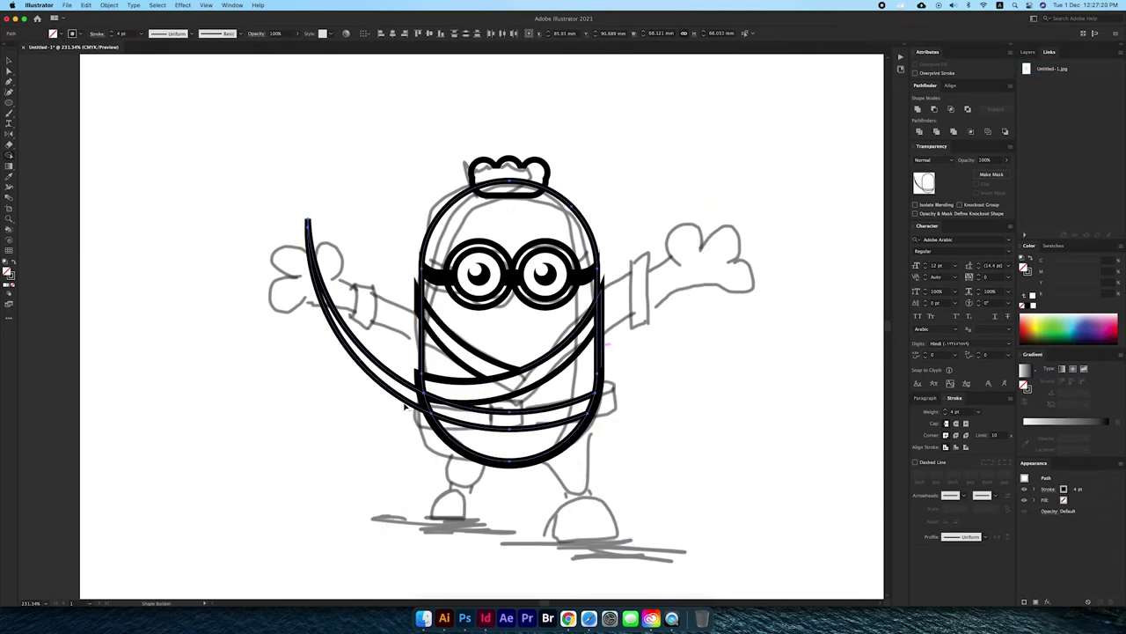
pyautogui.press('super+equal')
# Draw a small rectangle on the belt and round its corners into a buckle
pyautogui.press('m')
pyautogui.moveTo(495, 410)
pyautogui.mouseDown()
pyautogui.moveTo(537, 446)
pyautogui.moveTo(517, 426)
pyautogui.mouseUp()
pyautogui.press('a')
pyautogui.click(515, 412)
# Draw the right leg rectangle, rotate it about 30°, and send it behind the body
pyautogui.press('v')
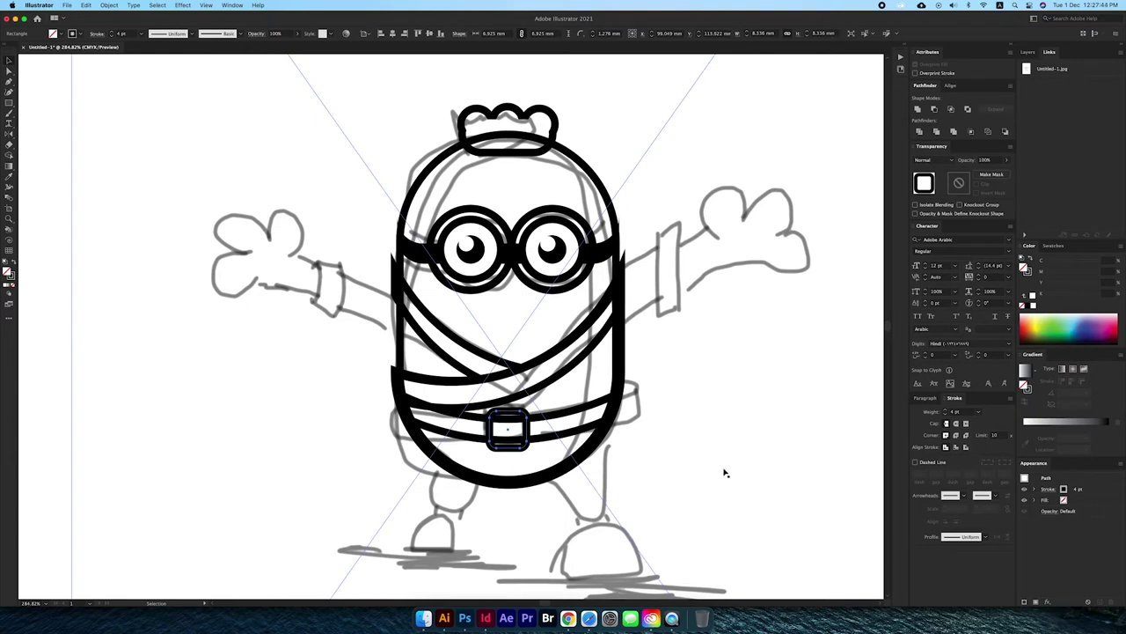
pyautogui.press('super+minus')
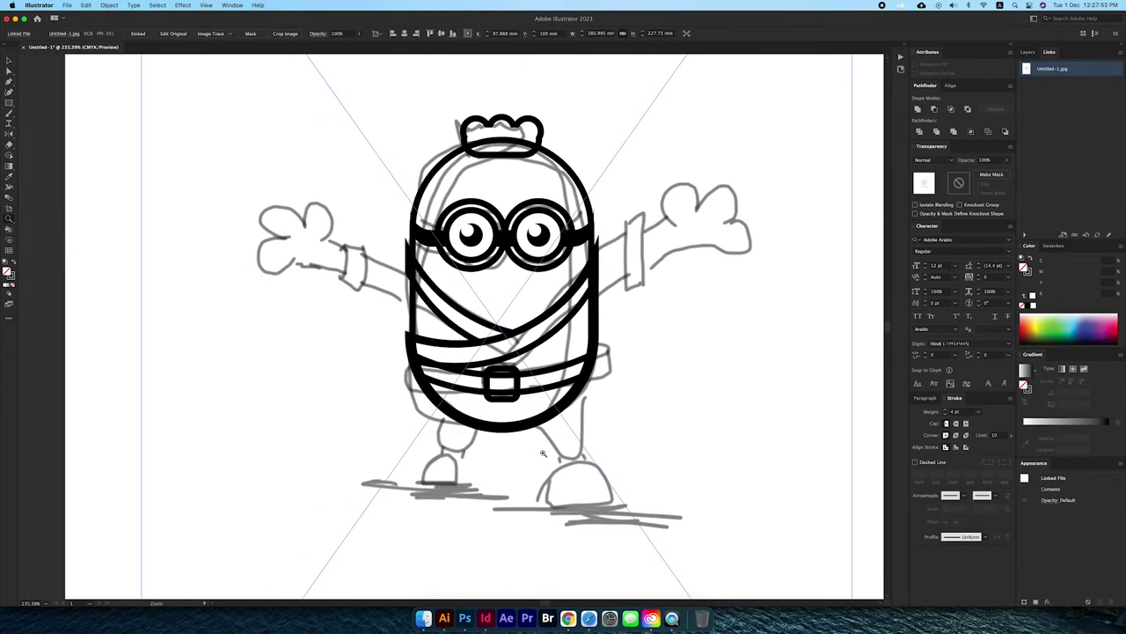
pyautogui.click(550, 154)
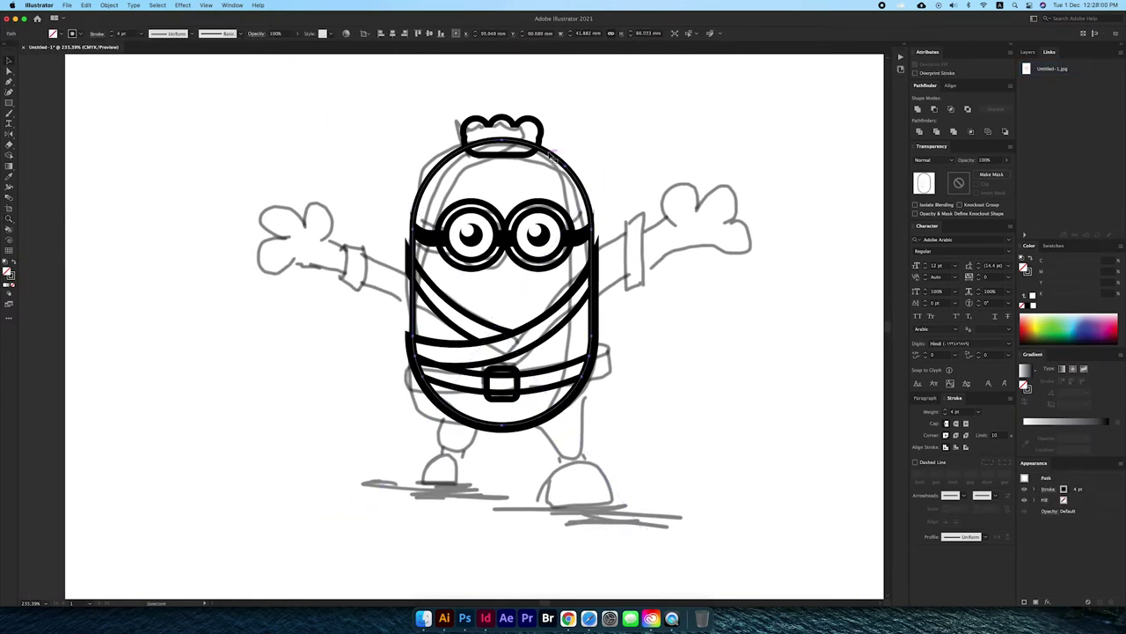
pyautogui.click(572, 453)
pyautogui.press('m')
pyautogui.moveTo(624, 379); pyautogui.dragTo(684, 463)
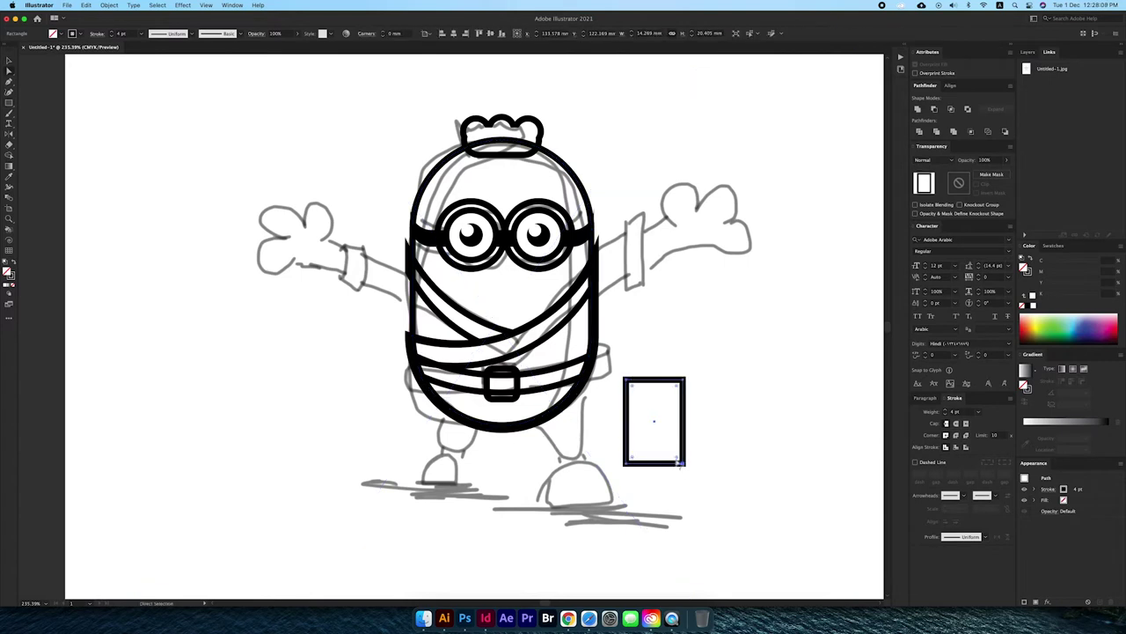
pyautogui.press('e')
pyautogui.moveTo(691, 377)
pyautogui.mouseDown()
pyautogui.moveTo(678, 397)
pyautogui.moveTo(591, 396)
pyautogui.mouseUp()
pyautogui.hotkey('ctrl', 'shift', '[')
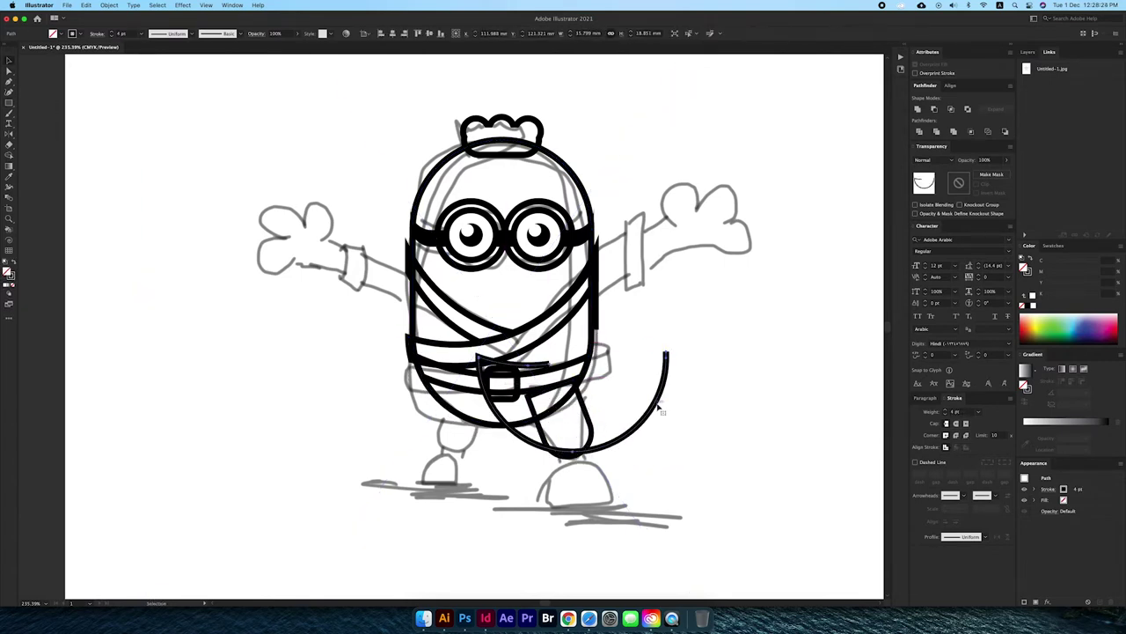
pyautogui.click(717, 343)
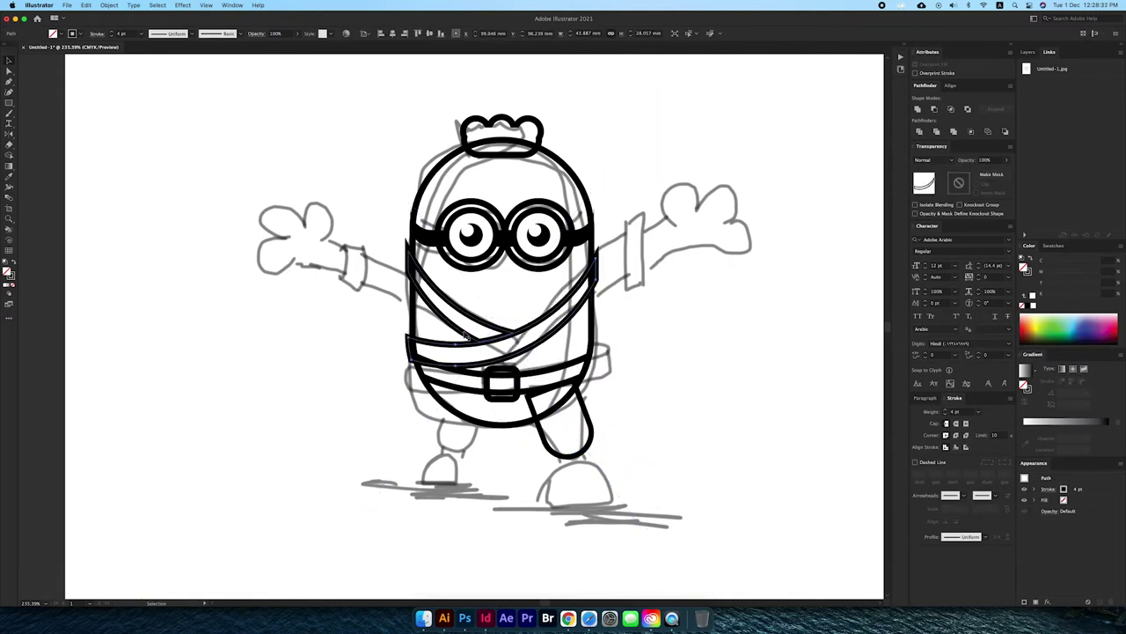
# Add a small ankle-band square and a domed shoe to the right leg
pyautogui.click(593, 352)
pyautogui.press('m')
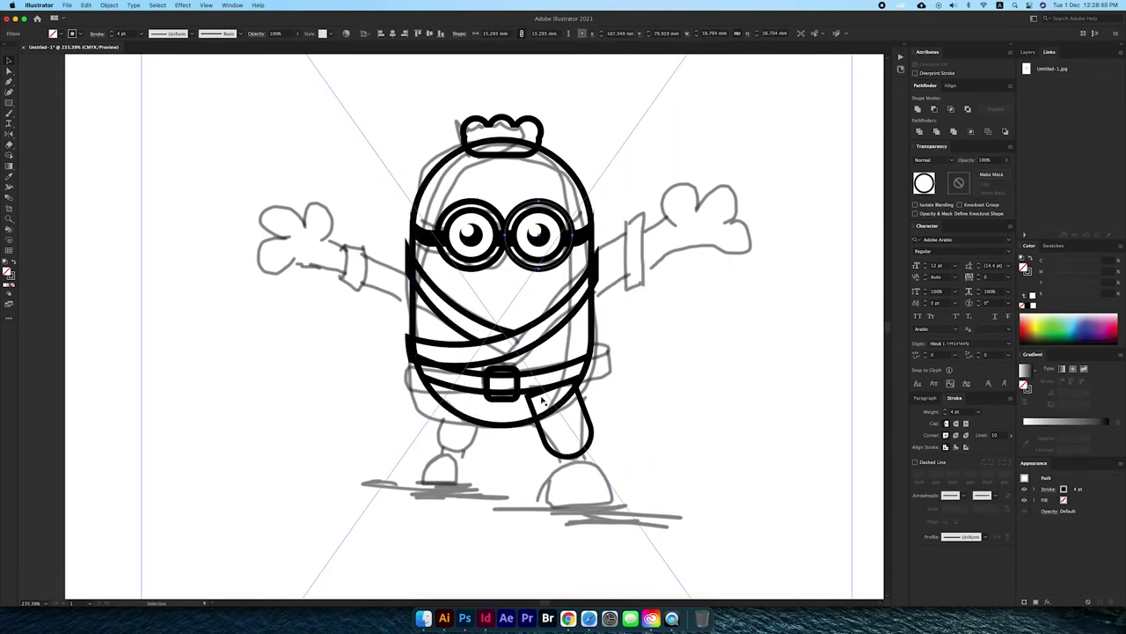
pyautogui.moveTo(620, 416); pyautogui.dragTo(647, 446)
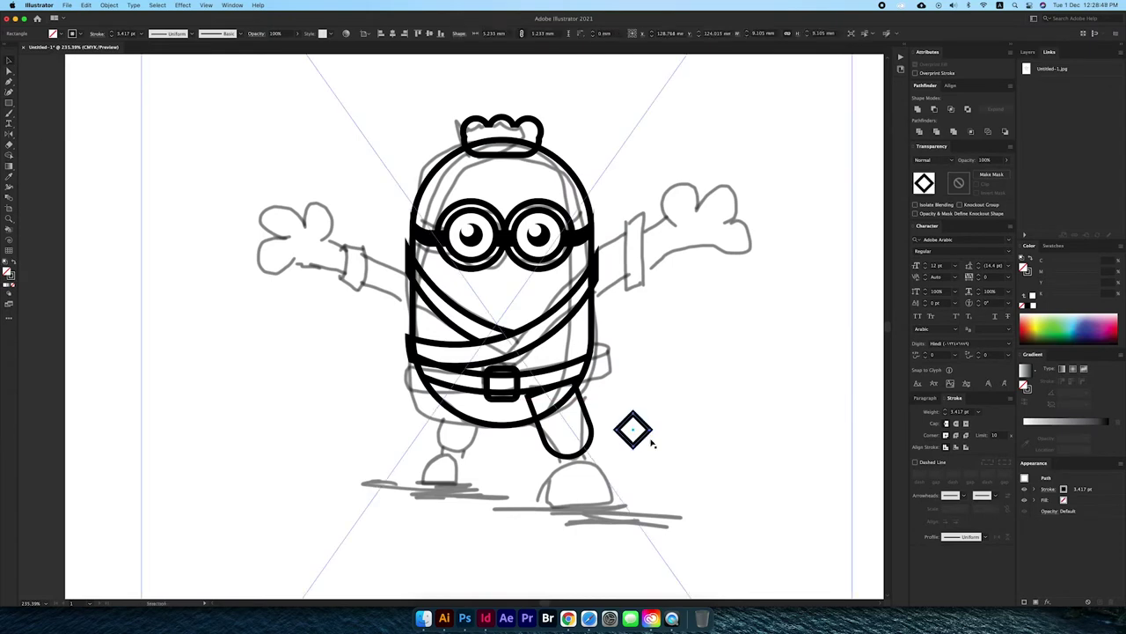
pyautogui.press('v')
pyautogui.click(607, 461)
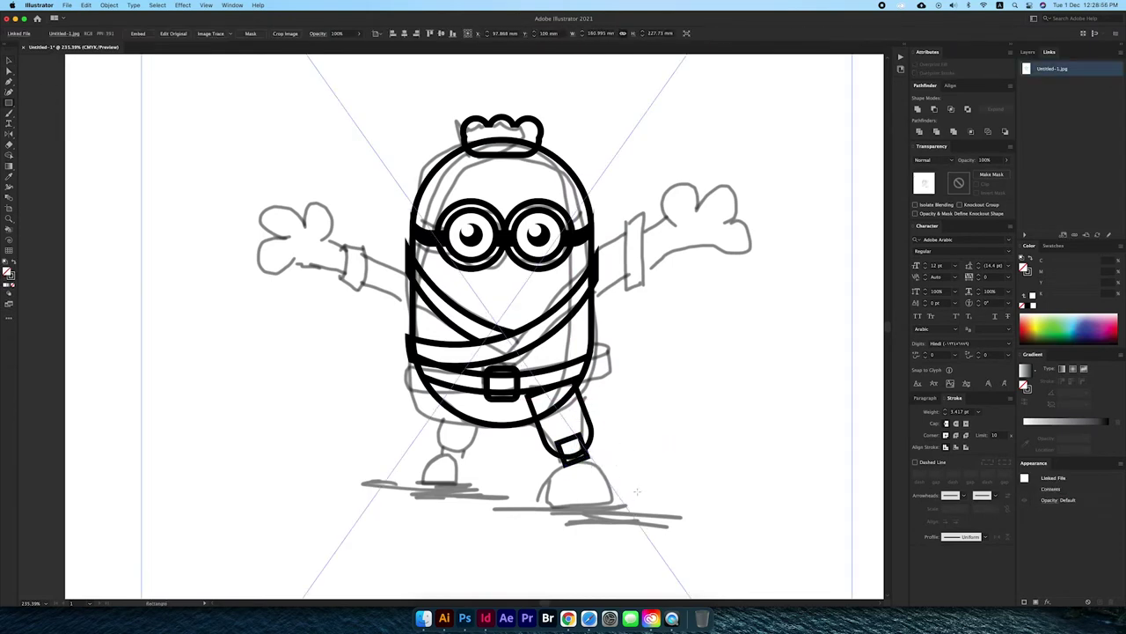
pyautogui.press('m')
pyautogui.moveTo(547, 452)
pyautogui.mouseDown()
pyautogui.moveTo(607, 495)
pyautogui.moveTo(581, 515)
pyautogui.mouseUp()
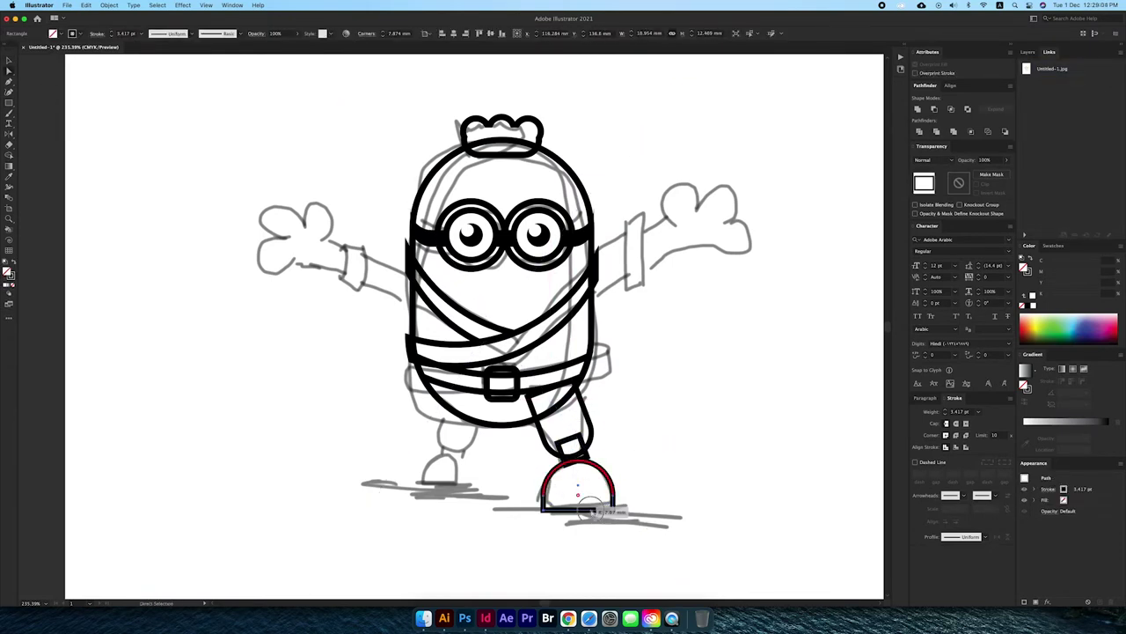
pyautogui.press('v')
pyautogui.click(650, 527)
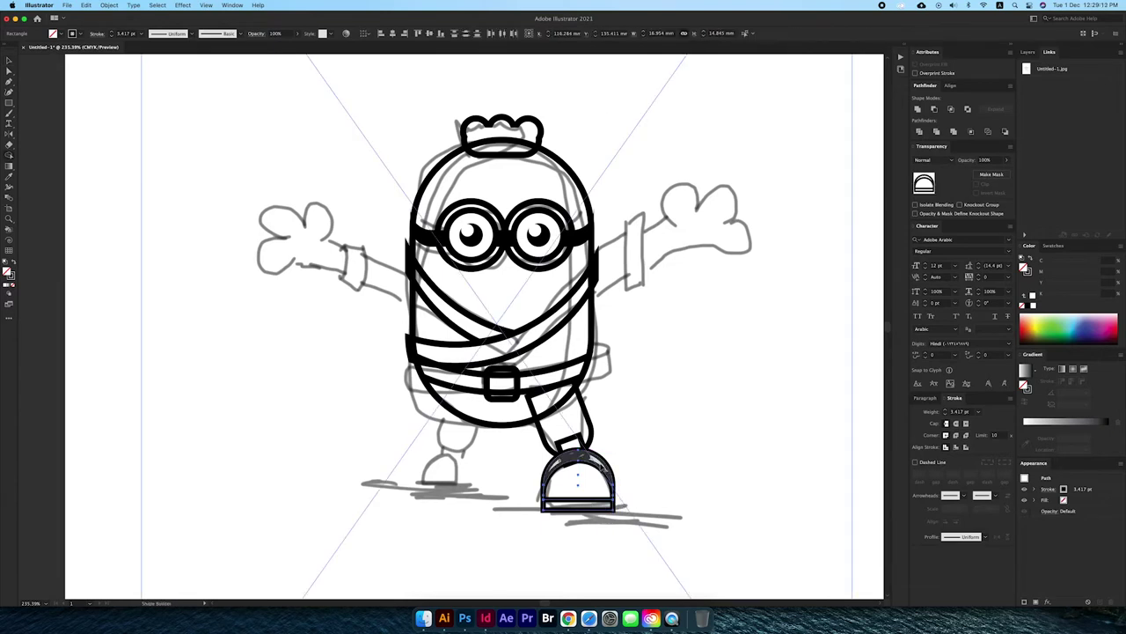
# Reflect a copy of the leg and shoe to form the left leg
pyautogui.press('Return')
pyautogui.press('Return')
pyautogui.press('e')
pyautogui.hotkey('ctrl', 'z')
pyautogui.press('v')
pyautogui.click(568, 509)
pyautogui.hotkey('ctrl', 'shift', 'z')
pyautogui.press('Return')
pyautogui.press('Return')
pyautogui.moveTo(443, 447)
pyautogui.mouseDown()
pyautogui.moveTo(458, 428)
pyautogui.moveTo(477, 433)
pyautogui.mouseUp()
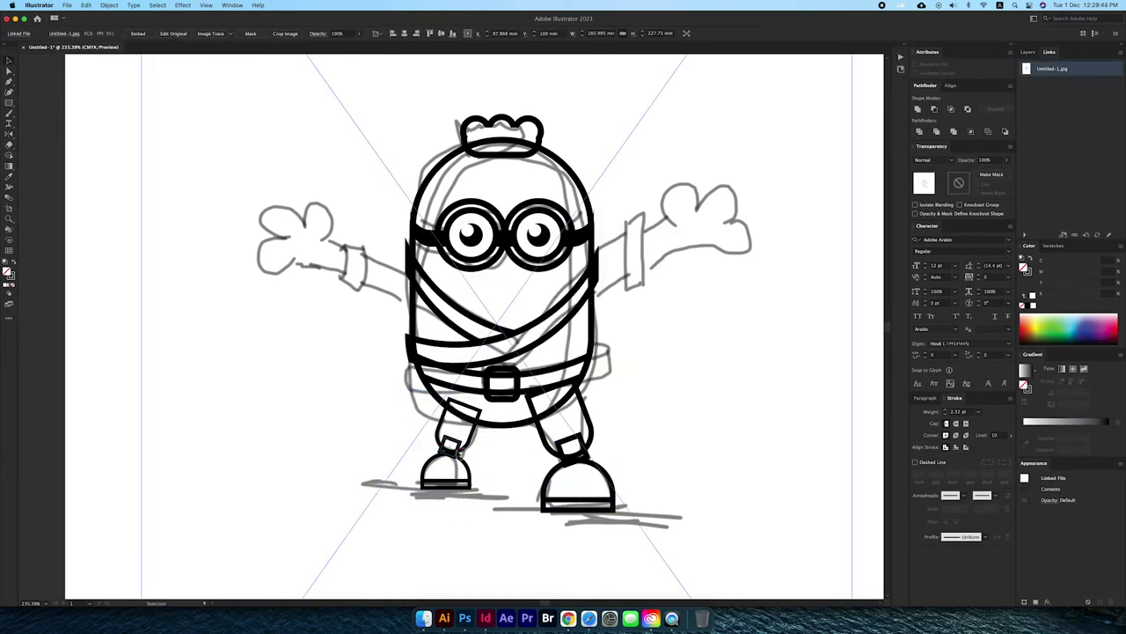
pyautogui.hotkey('ctrl', '-')
pyautogui.click(586, 348)
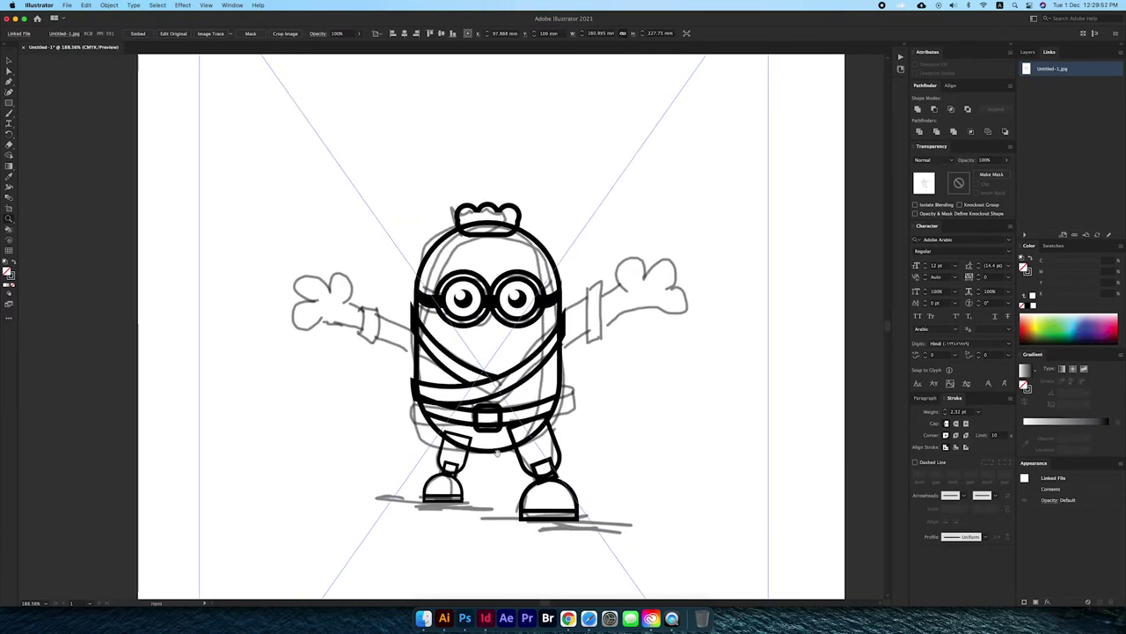
# Draw a cuff rectangle and overlapping circles for the hand beside the right arm
pyautogui.moveTo(595, 371); pyautogui.dragTo(662, 411)
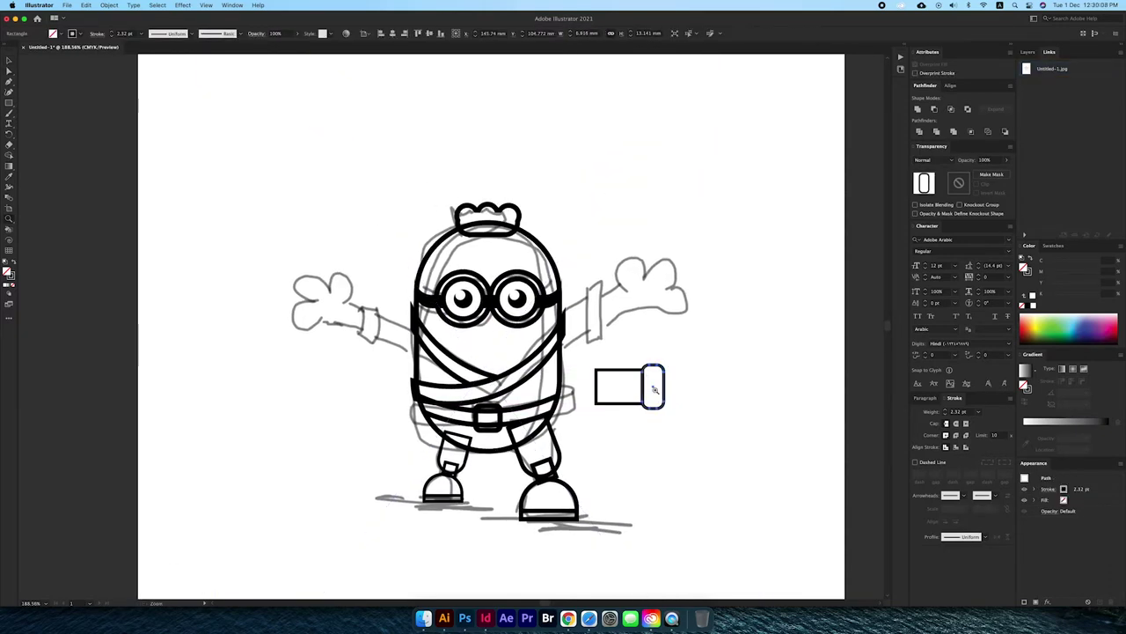
pyautogui.scroll(5, 661, 414)
pyautogui.scroll(-3, 601, 442)
pyautogui.press('l')
pyautogui.moveTo(592, 345); pyautogui.dragTo(631, 382)
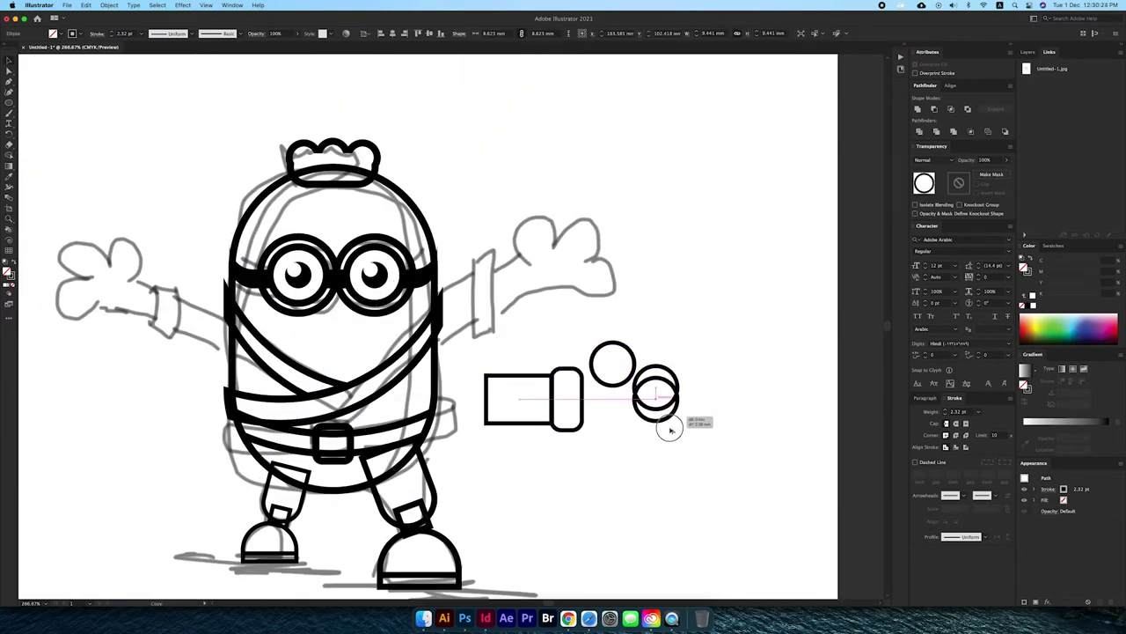
pyautogui.press('m')
pyautogui.moveTo(582, 375); pyautogui.dragTo(648, 426)
pyautogui.moveTo(612, 362); pyautogui.dragTo(620, 359)
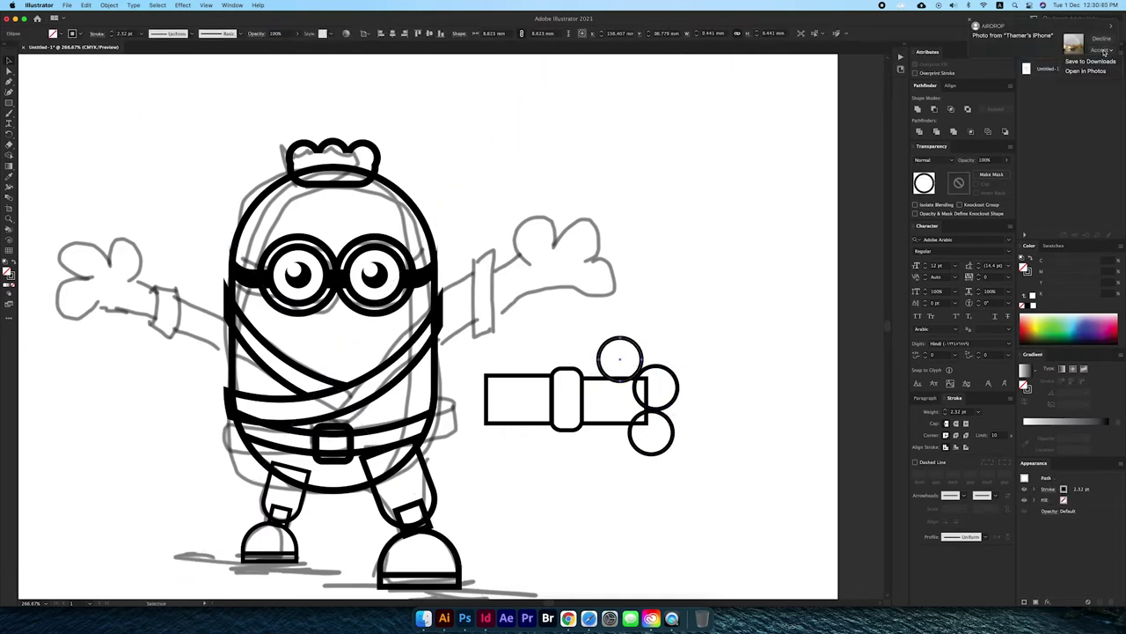
# Merge the circles into a cloud-shaped hand, set it on the cuff, and rotate about 25°
pyautogui.press('super+a')
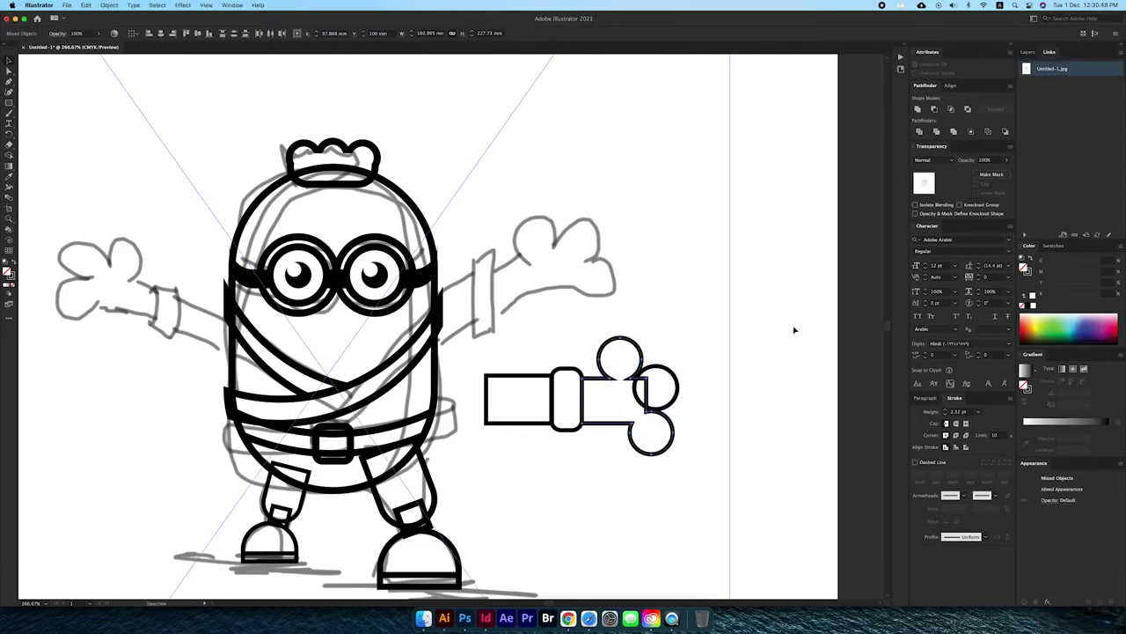
pyautogui.click(650, 411)
pyautogui.moveTo(650, 411); pyautogui.dragTo(635, 409)
pyautogui.press('e')
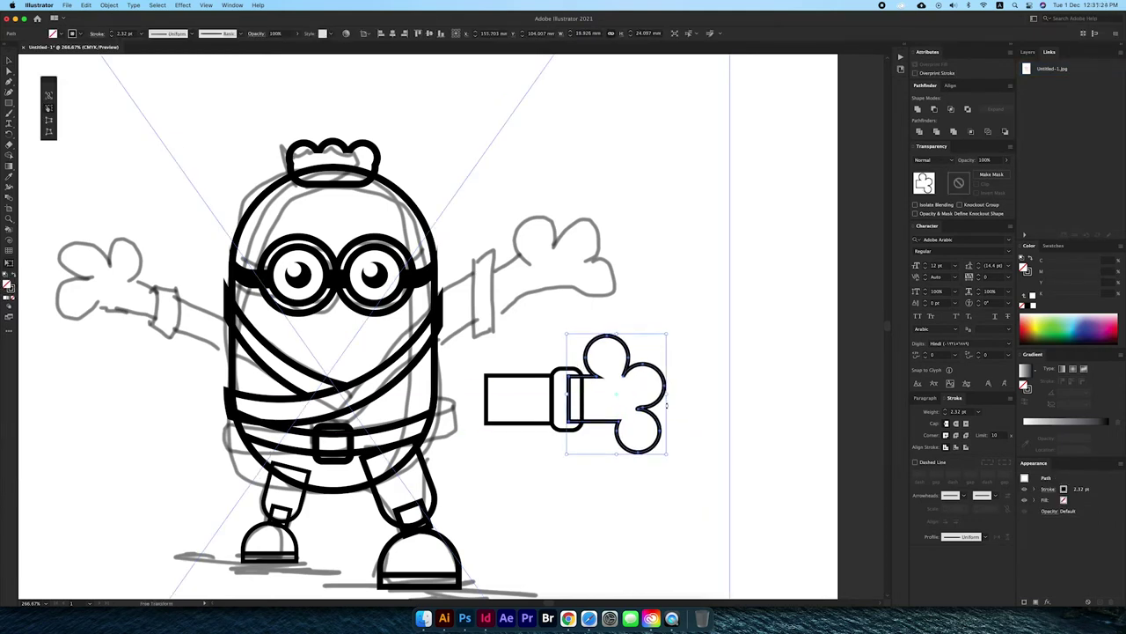
pyautogui.moveTo(523, 427)
pyautogui.mouseDown()
pyautogui.moveTo(710, 405)
pyautogui.moveTo(618, 414)
pyautogui.moveTo(544, 299)
pyautogui.mouseUp()
# Attach the hand to the right arm and place a mirrored copy on the left arm
pyautogui.click(673, 322)
pyautogui.hscroll(-5, 673, 322)
pyautogui.click(704, 264)
pyautogui.keyDown('alt'); pyautogui.moveTo(704, 264); pyautogui.dragTo(255, 326); pyautogui.keyUp('alt')
pyautogui.press('Return')
pyautogui.moveTo(313, 398); pyautogui.dragTo(433, 322)
pyautogui.hotkey('ctrl', '0')
pyautogui.click(259, 390)
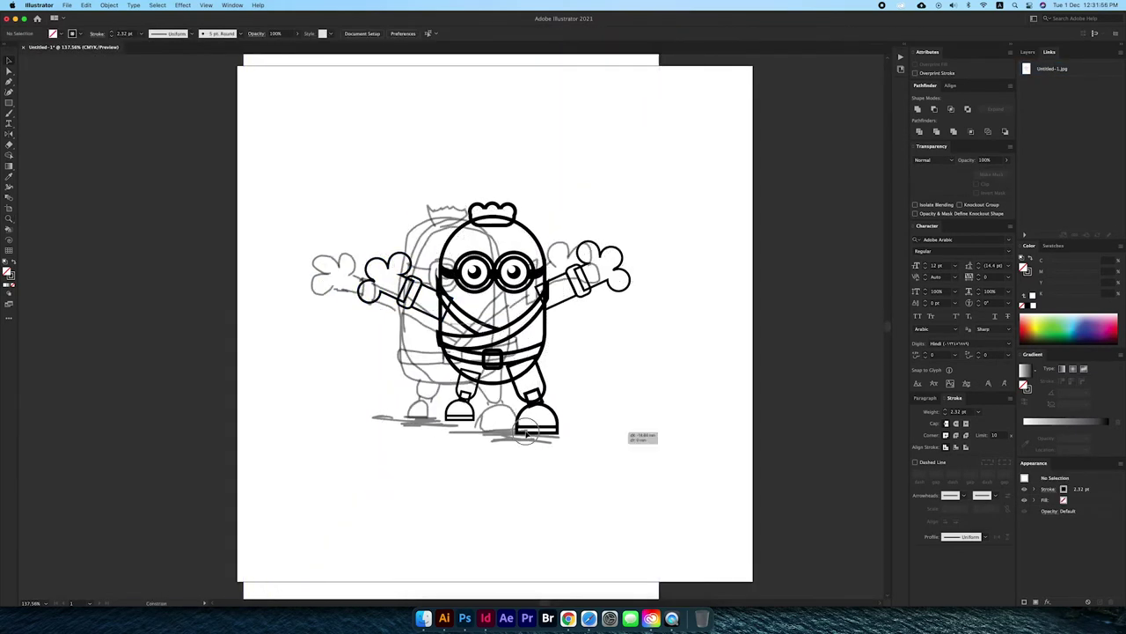
# Move the reference sketch aside and fill the Minion's body with a fine-tuned yellow
pyautogui.moveTo(649, 433); pyautogui.dragTo(282, 433)
pyautogui.hscroll(-3, 604, 221)
pyautogui.click(1024, 268)
pyautogui.moveTo(1082, 283); pyautogui.dragTo(1105, 283)
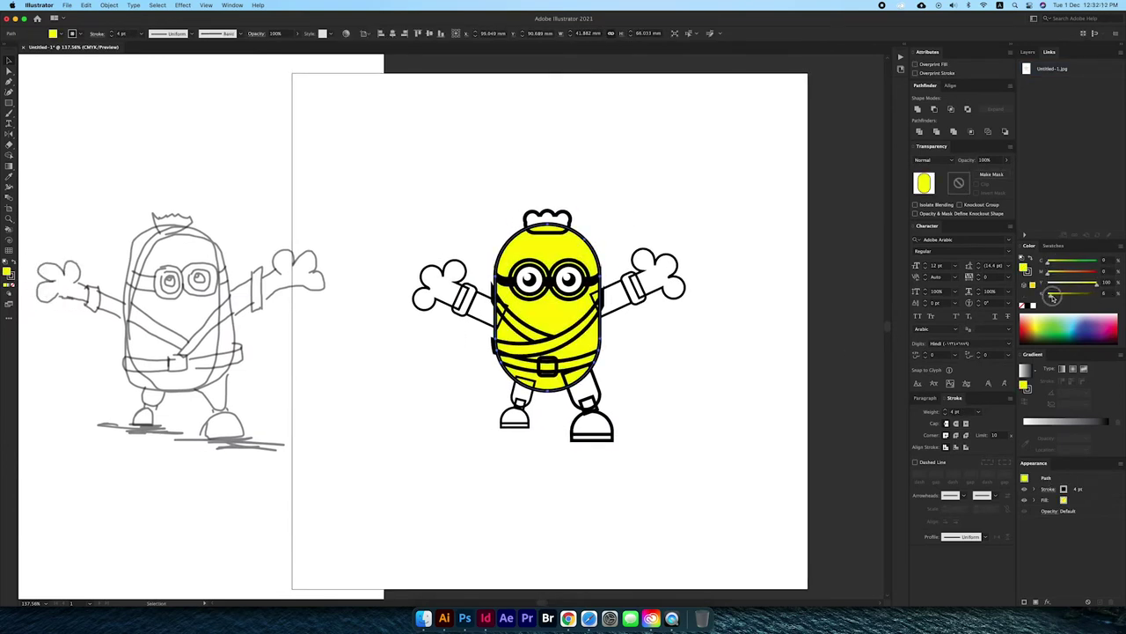
pyautogui.keyDown('alt'); pyautogui.scroll(2, 519, 291); pyautogui.keyUp('alt')
# Undo the black goggle fill and lighten the grey of both outer goggle rings
pyautogui.click(543, 304)
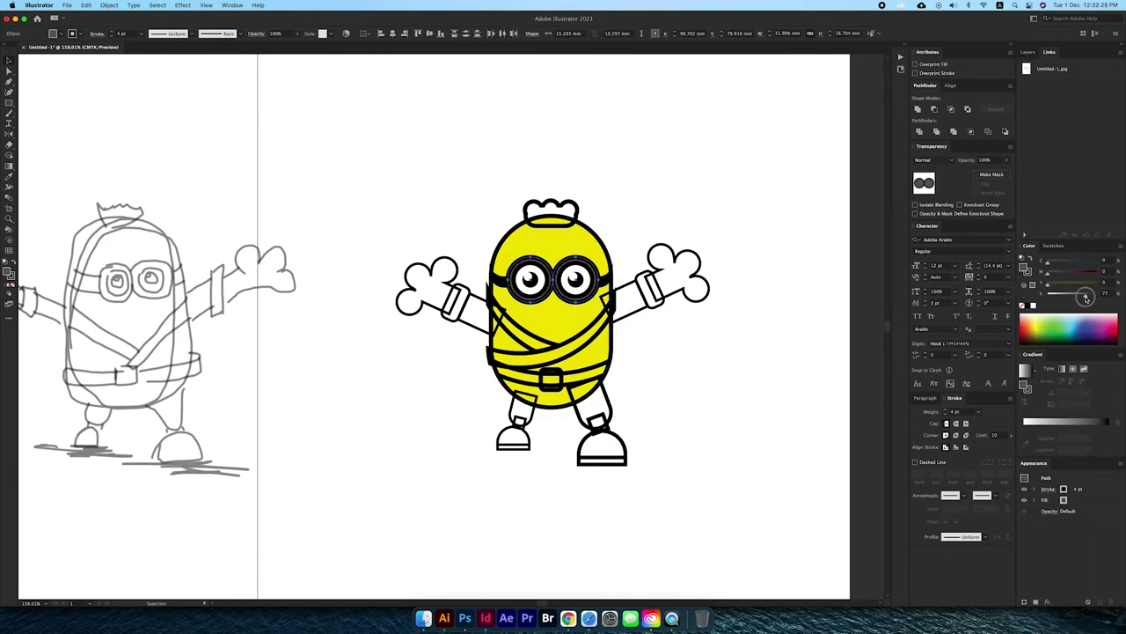
pyautogui.keyDown('alt'); pyautogui.scroll(4, 557, 268); pyautogui.keyUp('alt')
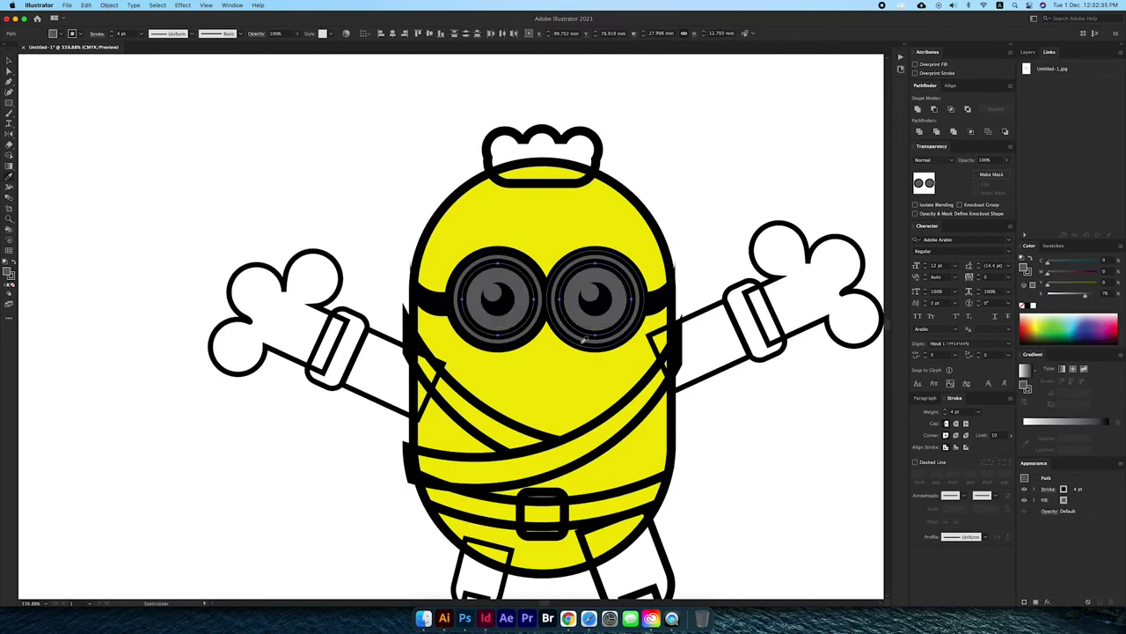
pyautogui.hotkey('ctrl', 'z')
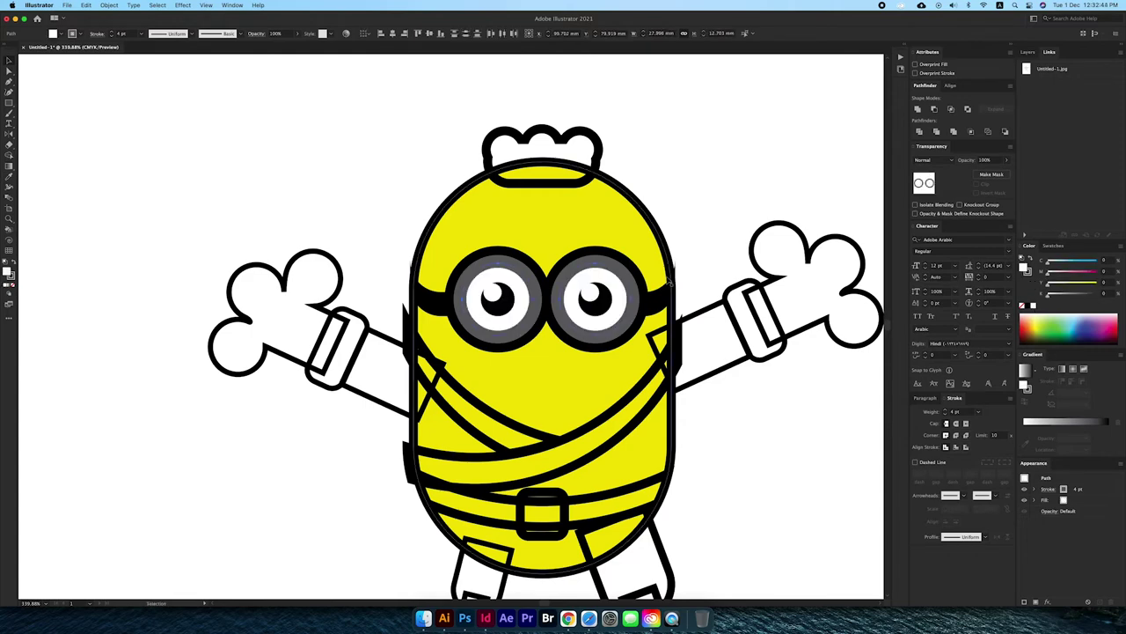
pyautogui.keyDown('alt'); pyautogui.scroll(-1, 552, 301); pyautogui.keyUp('alt')
pyautogui.scroll(-1, 552, 301)
pyautogui.click(529, 251)
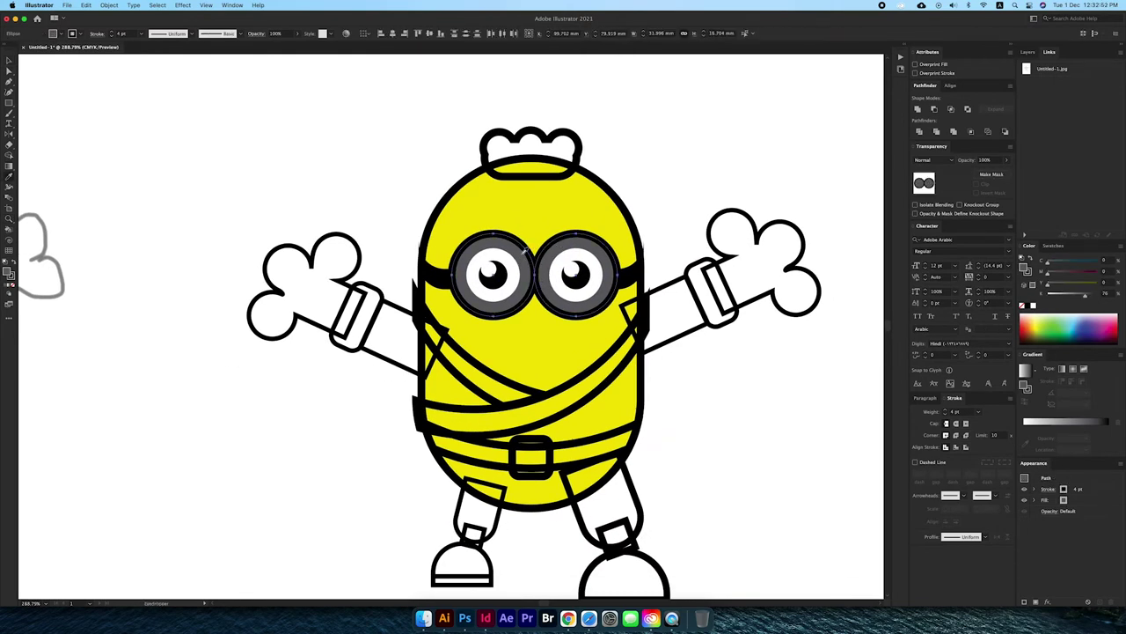
pyautogui.click(531, 251)
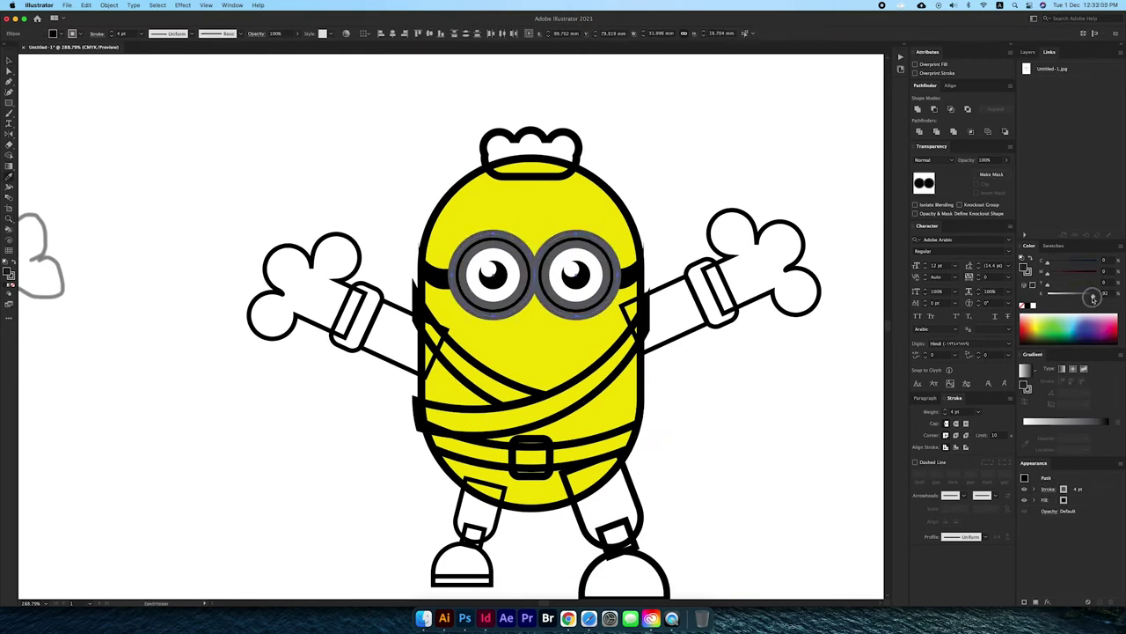
pyautogui.moveTo(1080, 298); pyautogui.dragTo(1082, 300)
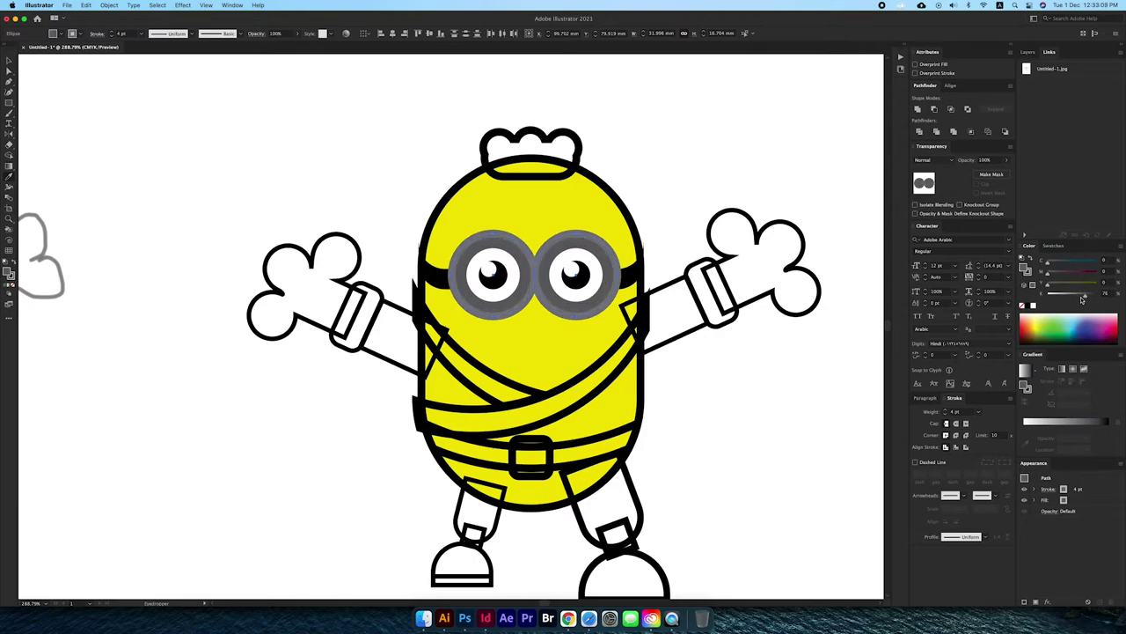
pyautogui.hotkey('ctrl', 'shift', 'a')
# Make the hair tuft solid black
pyautogui.scroll(-2, 555, 208)
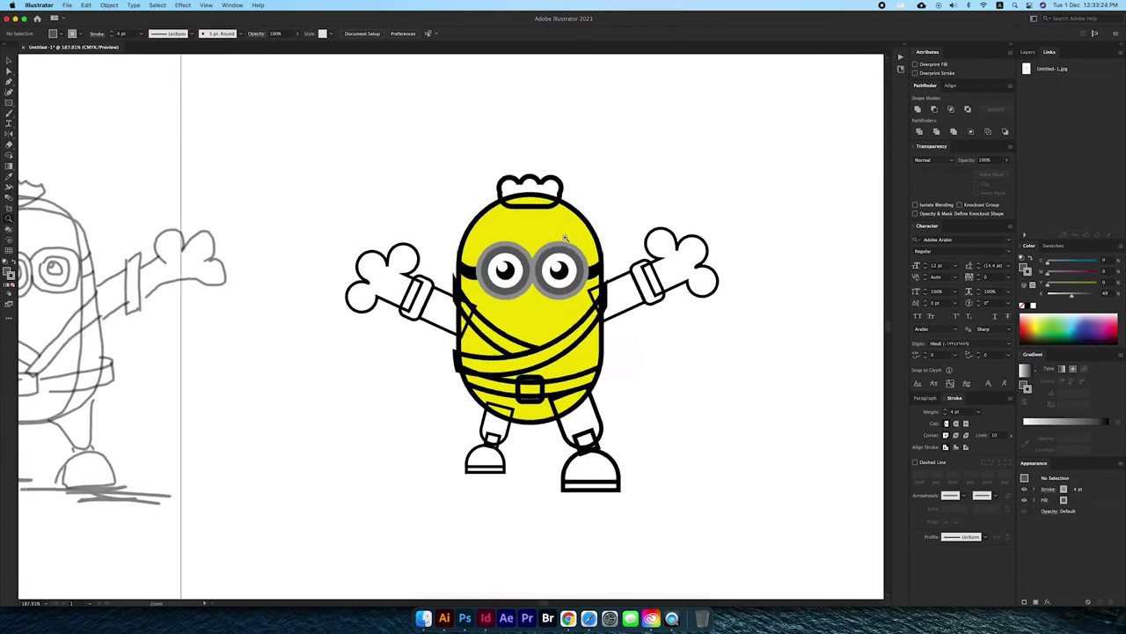
pyautogui.scroll(2, 616, 273)
pyautogui.click(557, 189)
pyautogui.hotkey('shift', 'x')
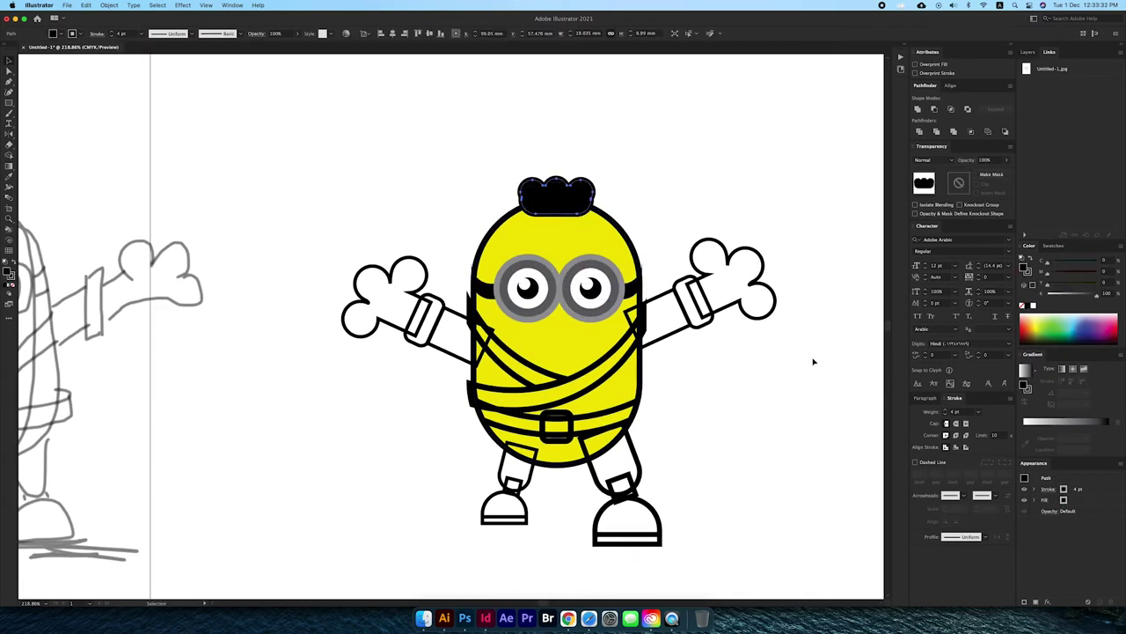
# Apply Object > Path > Offset Path around the hands
pyautogui.click(109, 5)
pyautogui.click(229, 264)
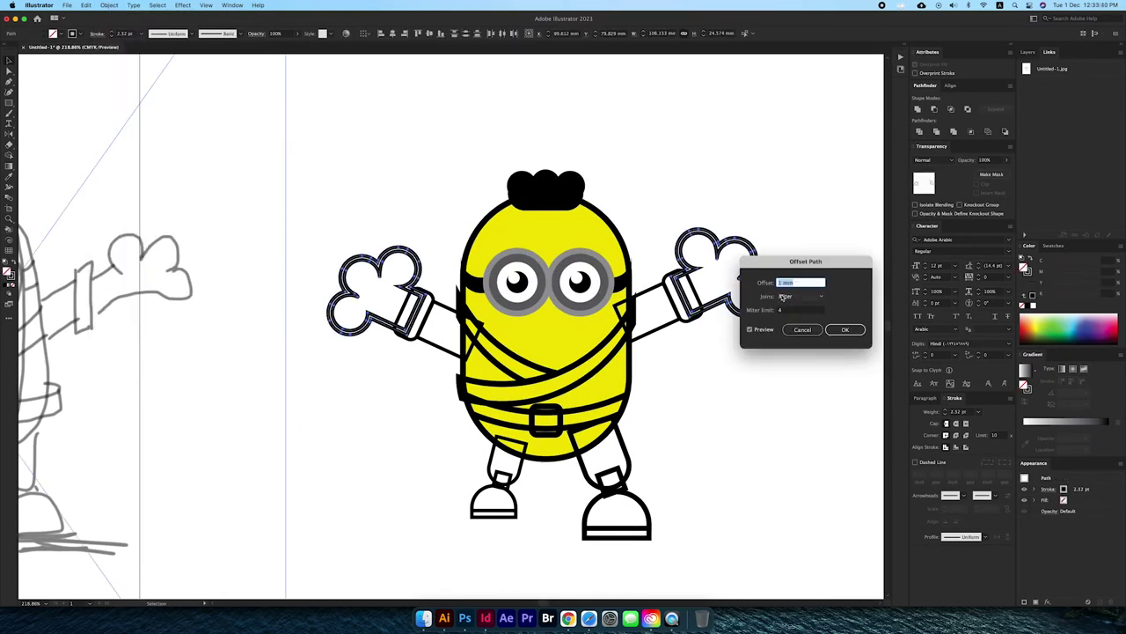
pyautogui.click(847, 330)
pyautogui.click(109, 5)
pyautogui.click(229, 326)
pyautogui.click(846, 330)
pyautogui.scroll(5, 752, 245)
# Merge the hand's inner regions with Shape Builder and fill the hand solid black
pyautogui.hotkey('shift', 'e')
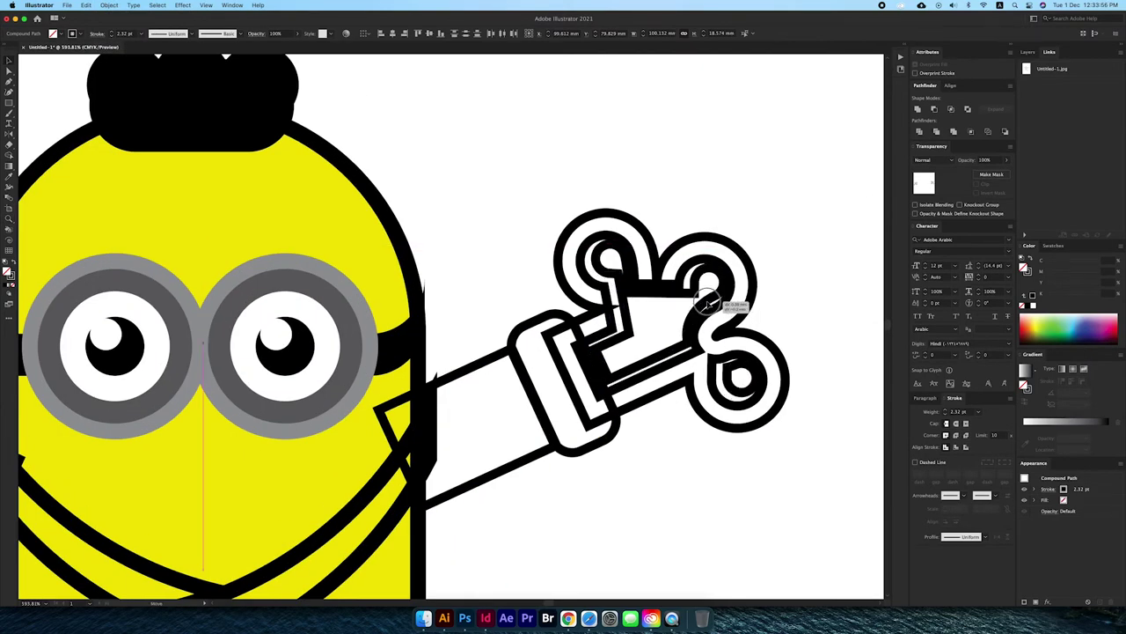
pyautogui.press('v')
pyautogui.click(715, 308)
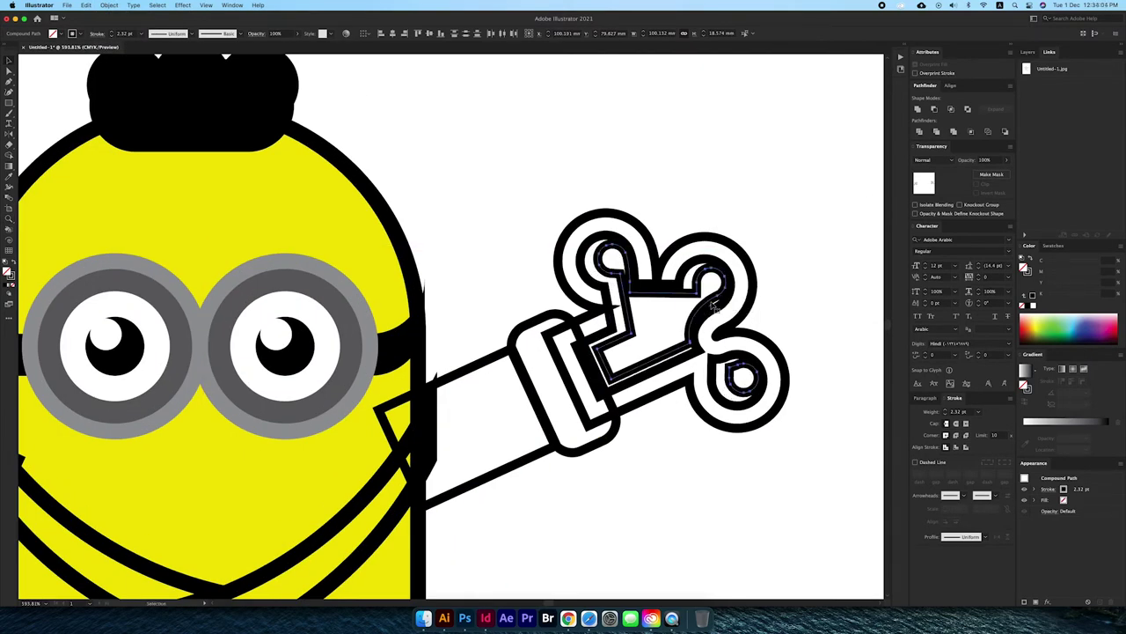
pyautogui.click(940, 108)
pyautogui.hotkey('shift', 'm')
pyautogui.moveTo(649, 314); pyautogui.dragTo(787, 346)
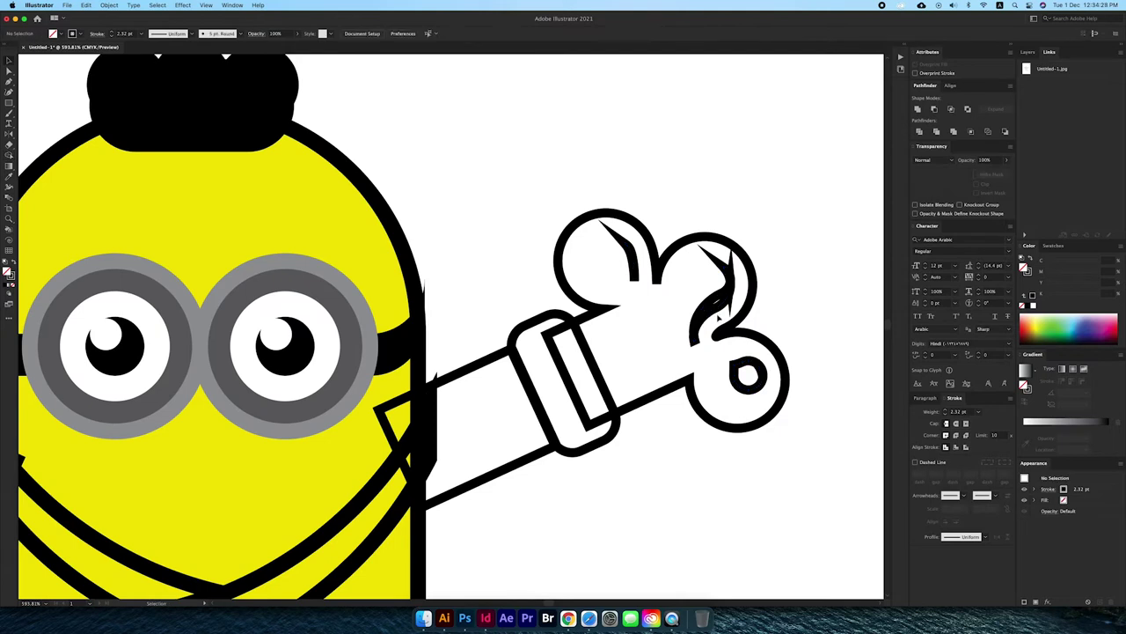
pyautogui.click(754, 355)
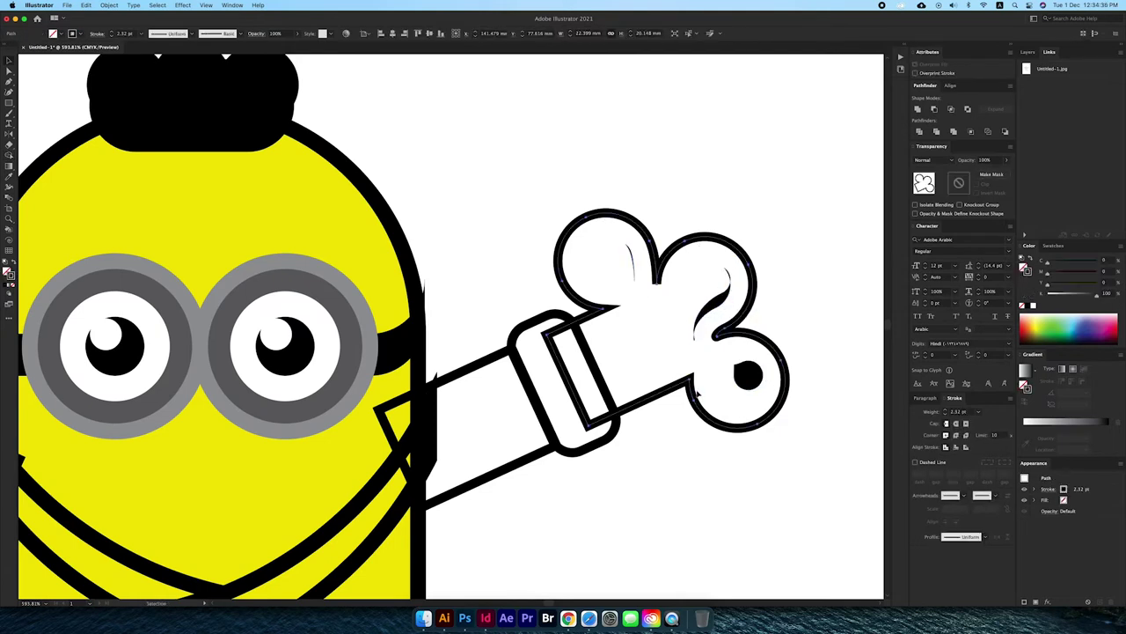
pyautogui.keyDown('shift'); pyautogui.click(631, 283); pyautogui.keyUp('shift')
pyautogui.press('super+8')
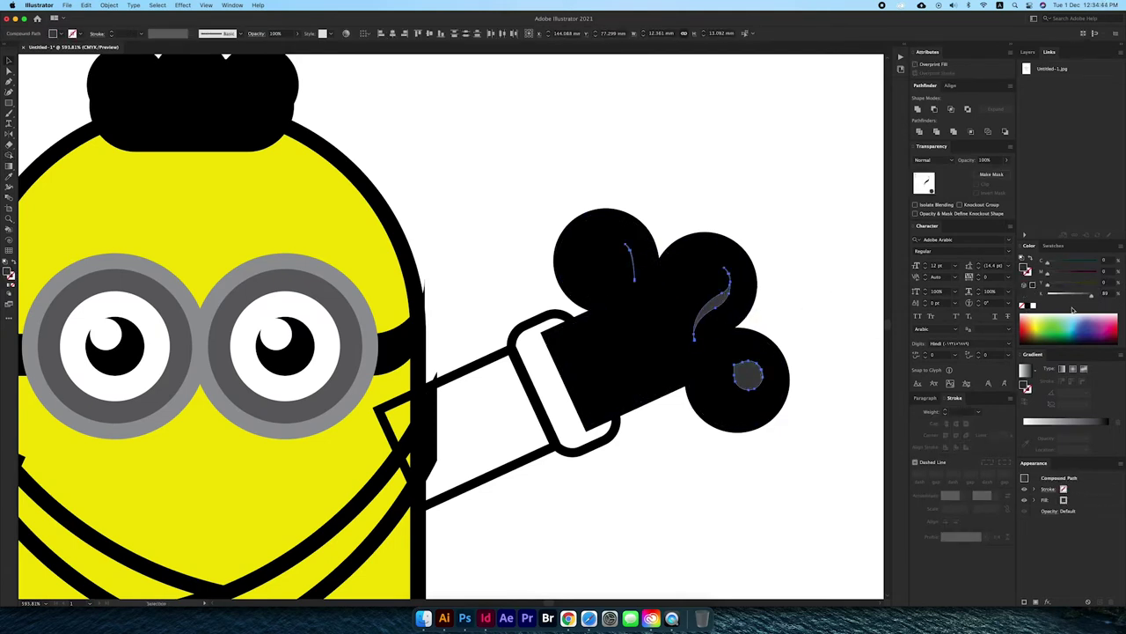
# Colour the wrist cuff orange and add an unstroked inner offset shape
pyautogui.click(564, 379)
pyautogui.moveTo(1078, 331); pyautogui.dragTo(1031, 329)
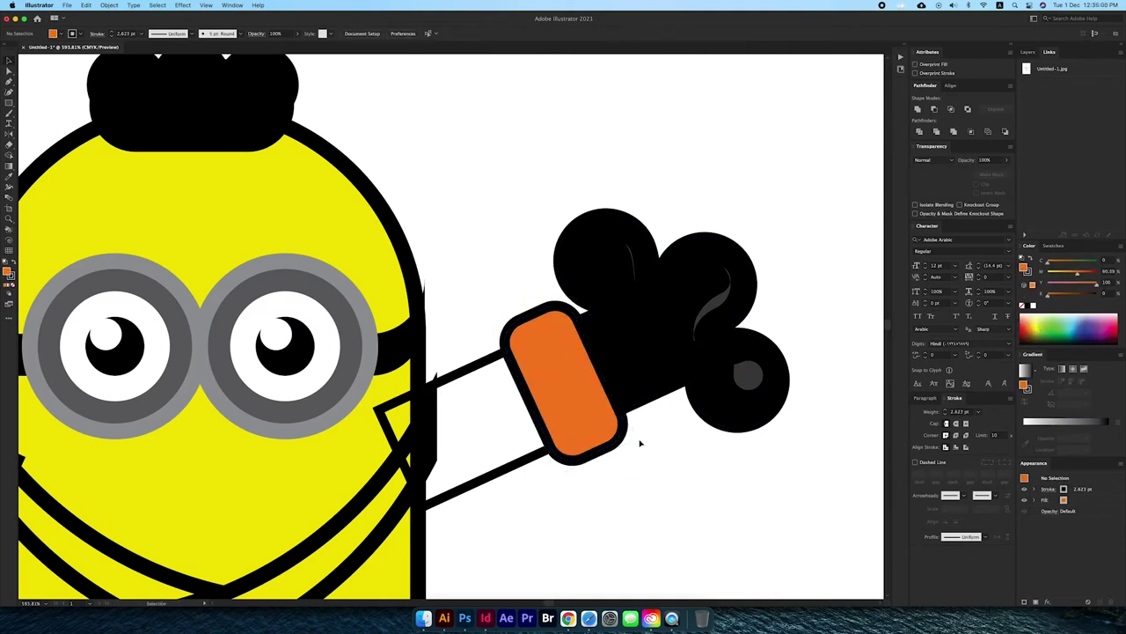
pyautogui.click(109, 6)
pyautogui.click(253, 260)
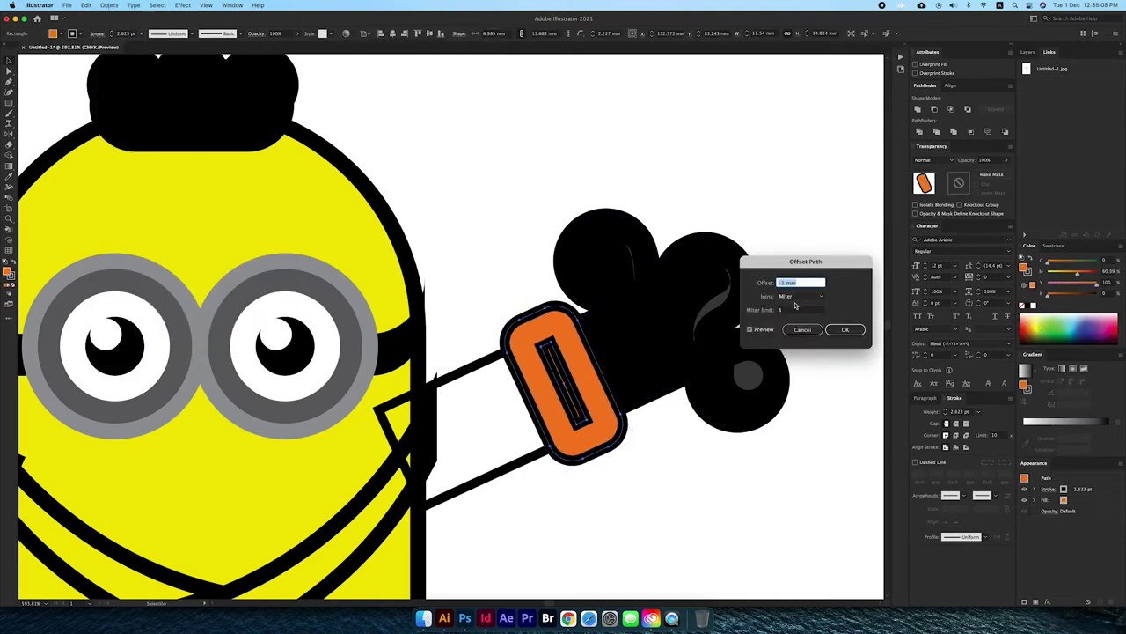
pyautogui.press('Return')
pyautogui.click(1022, 304)
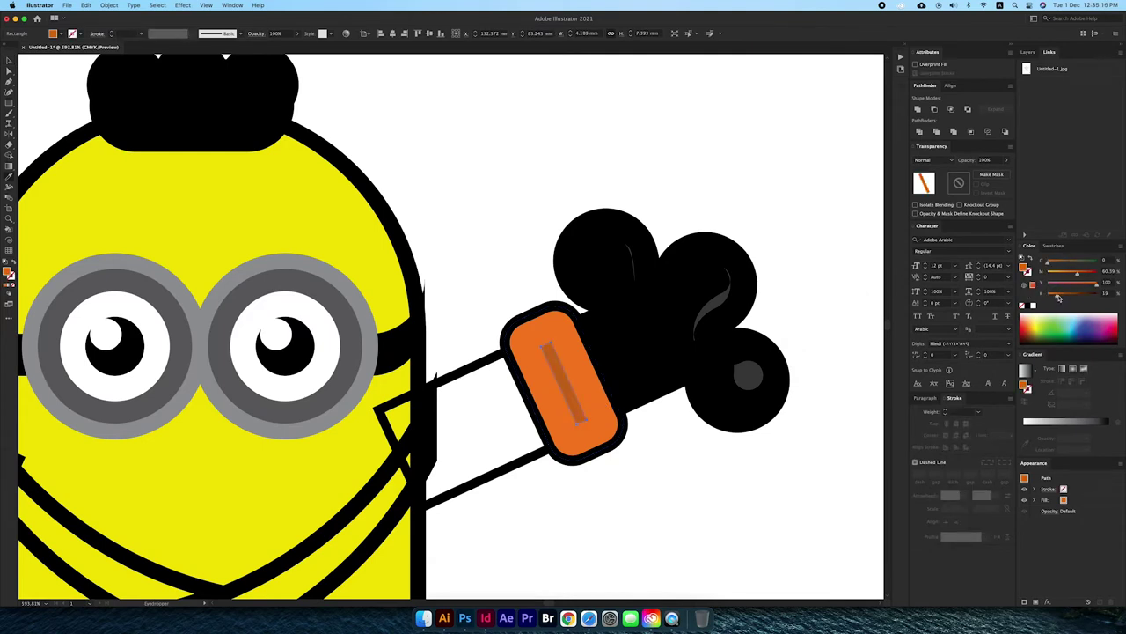
# Paint a darker Paintbrush stripe inside the orange cuff, rotated to lie along it
pyautogui.press('b')
pyautogui.moveTo(568, 413)
pyautogui.mouseDown()
pyautogui.moveTo(535, 338)
pyautogui.moveTo(620, 504)
pyautogui.mouseUp()
pyautogui.press('e')
pyautogui.moveTo(581, 461); pyautogui.dragTo(558, 403)
pyautogui.press('v')
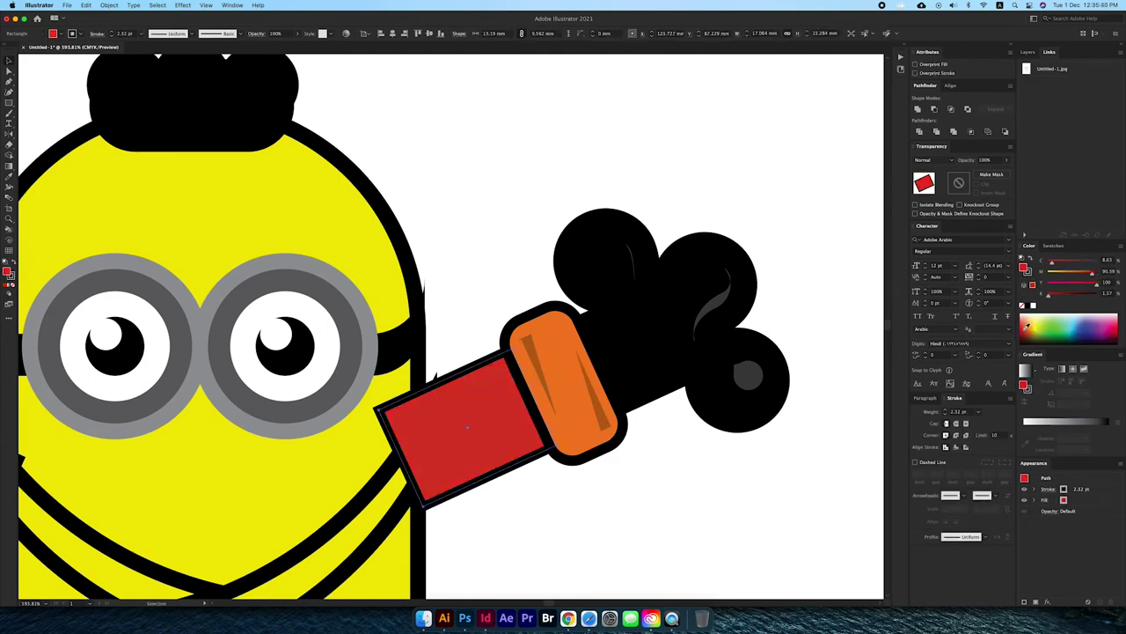
# Colour the sleeve rectangle red
pyautogui.moveTo(574, 484); pyautogui.dragTo(660, 326)
pyautogui.scroll(-3, 660, 326)
pyautogui.scroll(-3, 660, 326)
# Add an offset path around the Minion's body outline
pyautogui.click(516, 303)
pyautogui.click(109, 5)
pyautogui.click(230, 255)
pyautogui.press('Return')
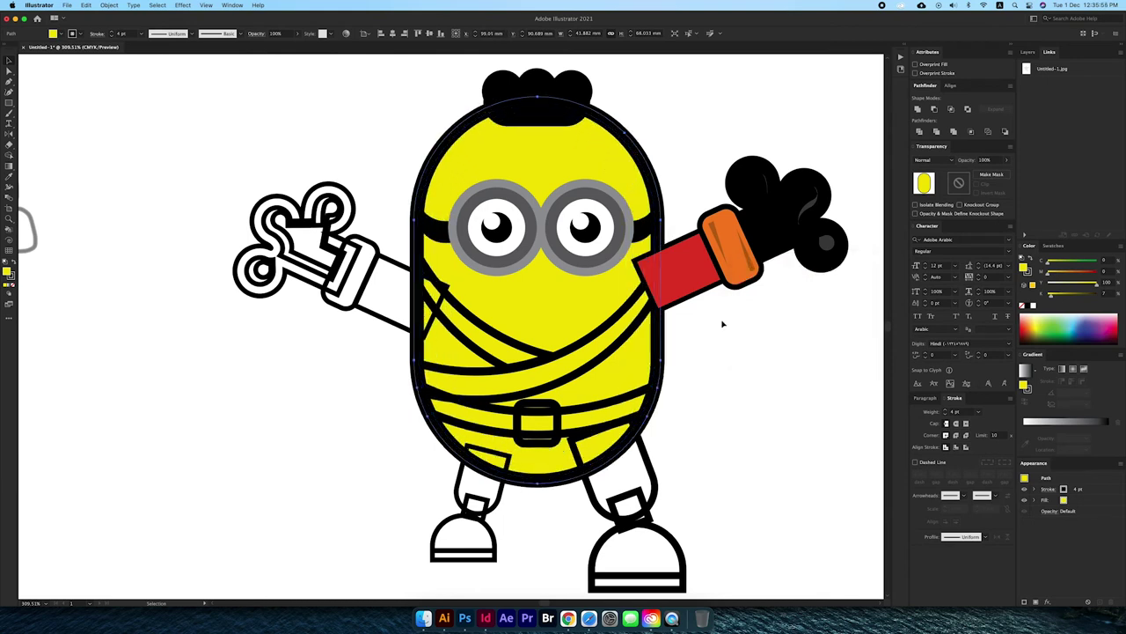
# Pen-draw the head area and subtract it from the body with Minus Front
pyautogui.scroll(1, 363, 263)
pyautogui.hscroll(1, 363, 262)
pyautogui.press('p')
pyautogui.click(336, 211)
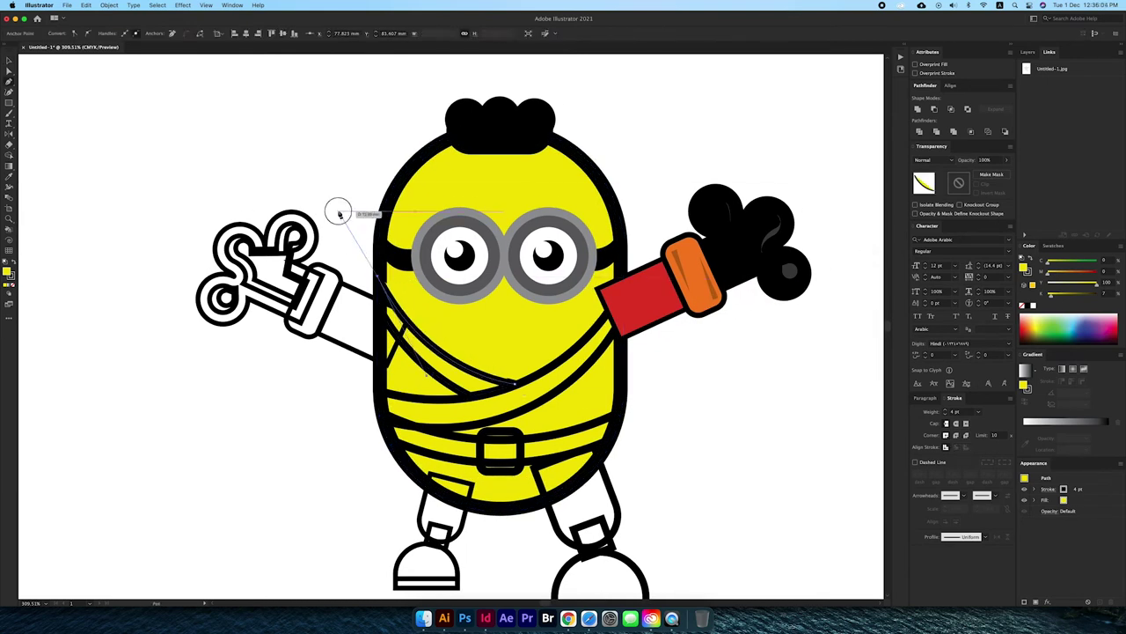
pyautogui.click(414, 90)
pyautogui.click(528, 61)
pyautogui.click(626, 107)
pyautogui.click(642, 255)
pyautogui.click(605, 320)
pyautogui.click(516, 382)
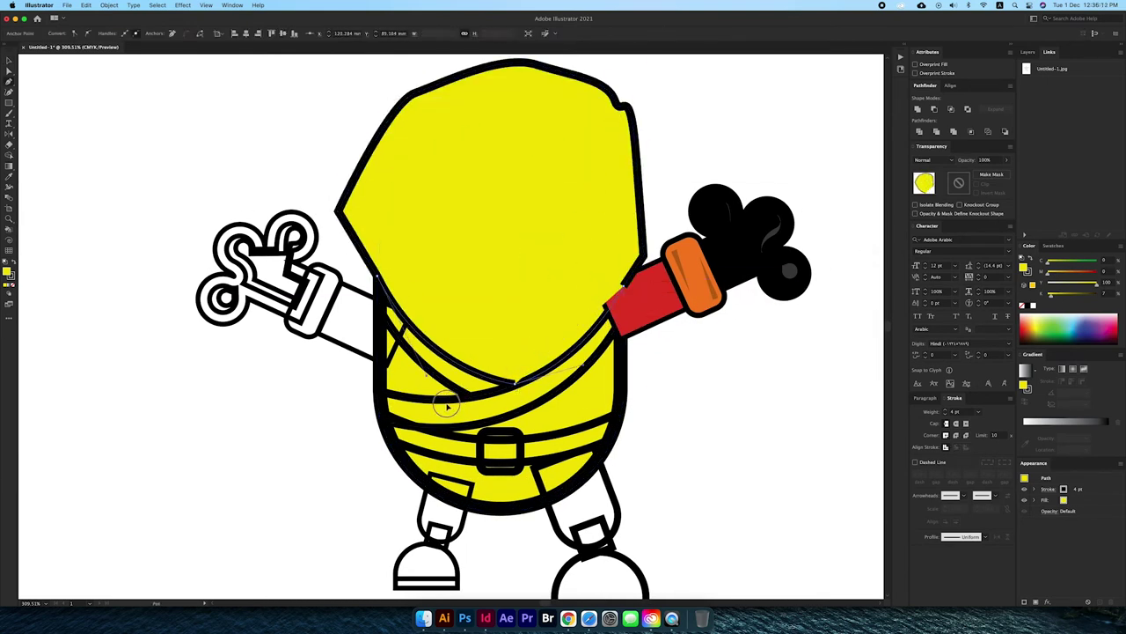
pyautogui.press('v')
pyautogui.click(935, 108)
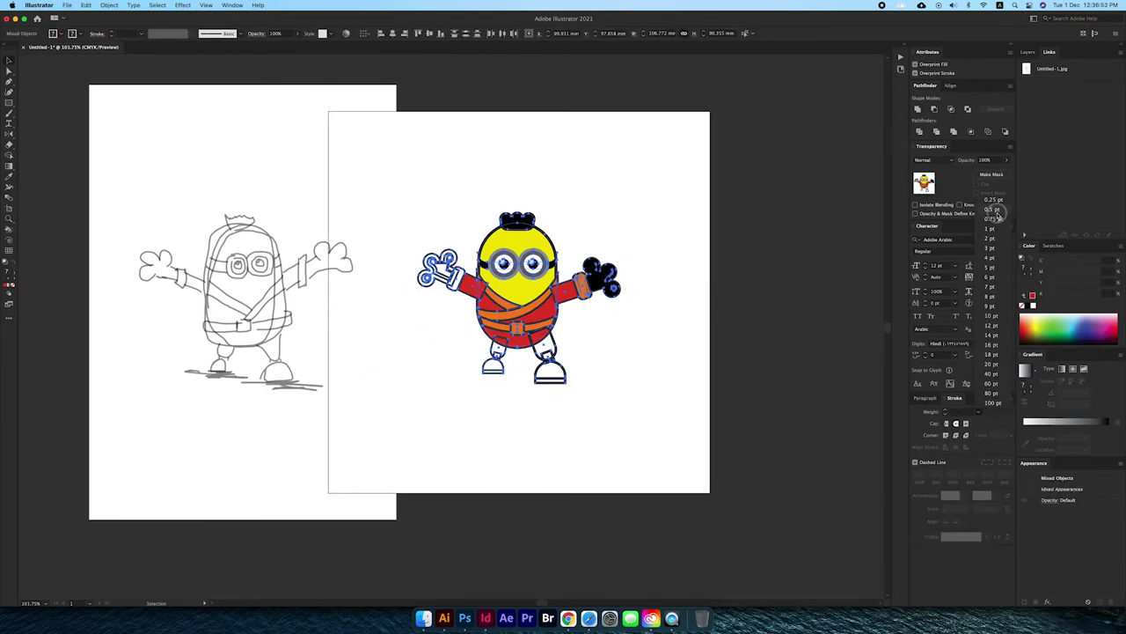
# Try thinner strokes on the Minion, then restore the 4 pt stroke weight
pyautogui.click(946, 413)
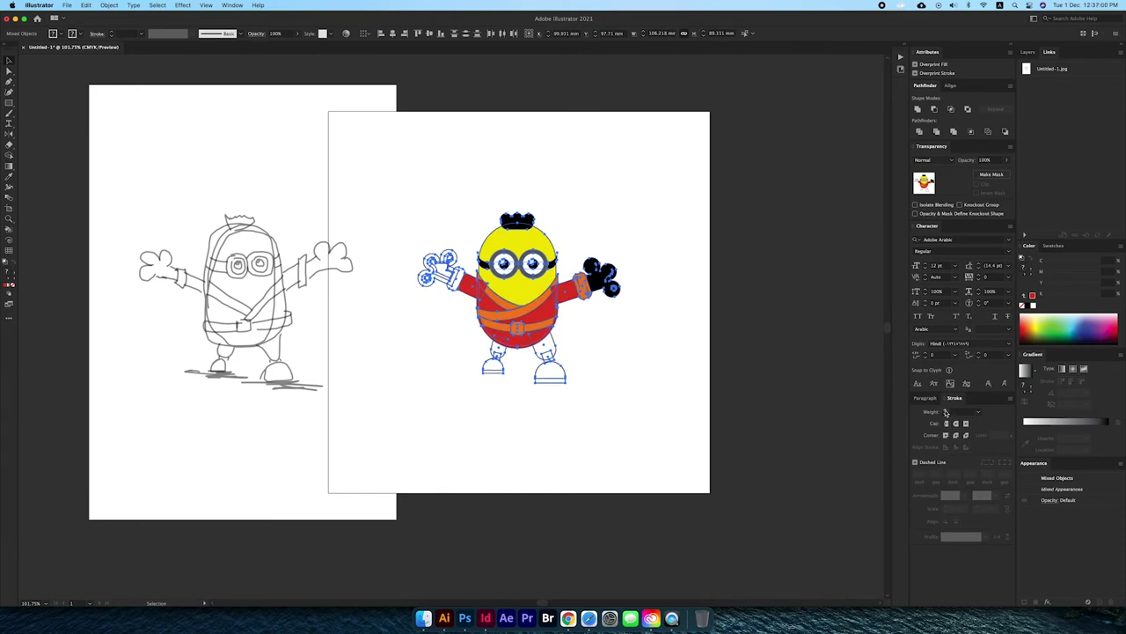
pyautogui.click(946, 411)
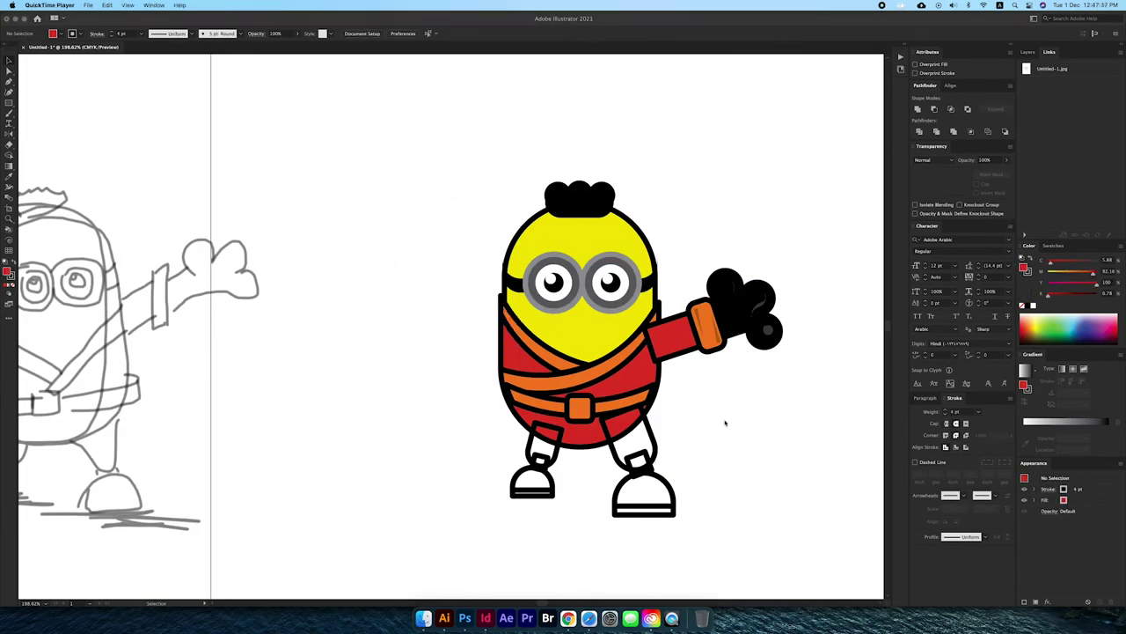
pyautogui.click(609, 357)
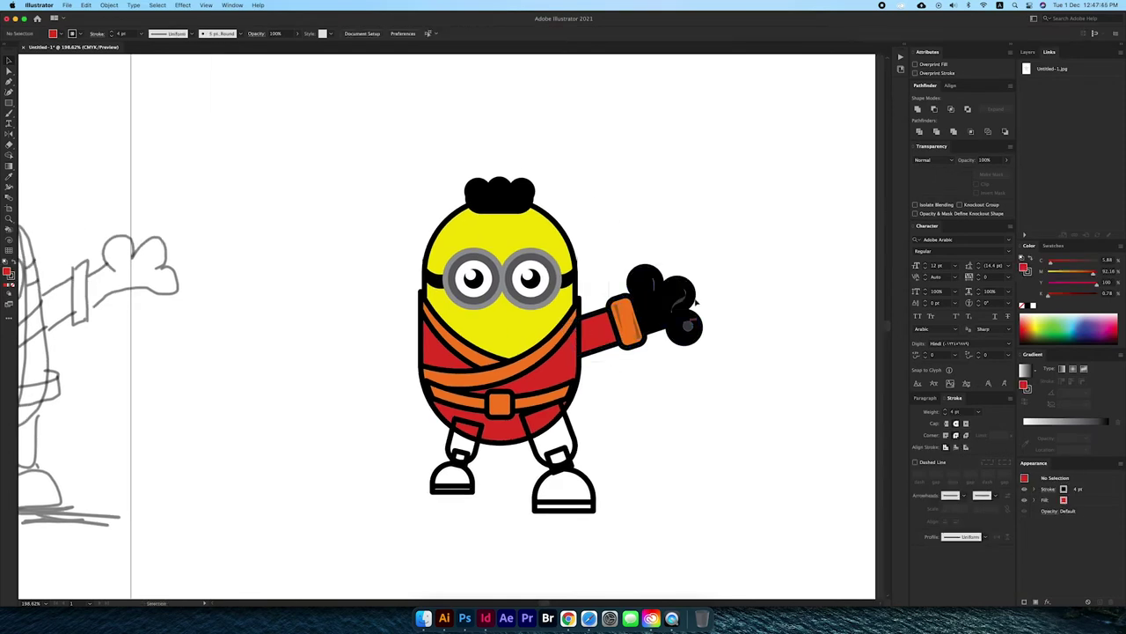
# Rotate the coloured arm further upward and reshape its red segment
pyautogui.moveTo(617, 382)
pyautogui.mouseDown()
pyautogui.moveTo(601, 342)
pyautogui.moveTo(577, 346)
pyautogui.mouseUp()
pyautogui.scroll(3, 577, 346)
pyautogui.click(582, 321)
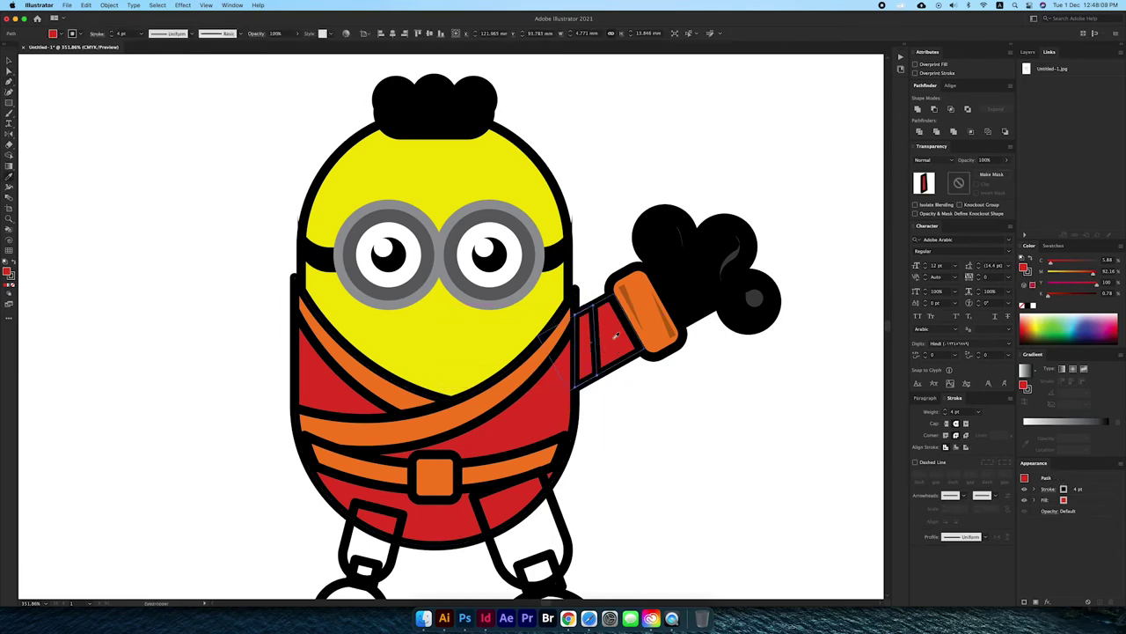
pyautogui.click(591, 344)
pyautogui.scroll(5, 602, 316)
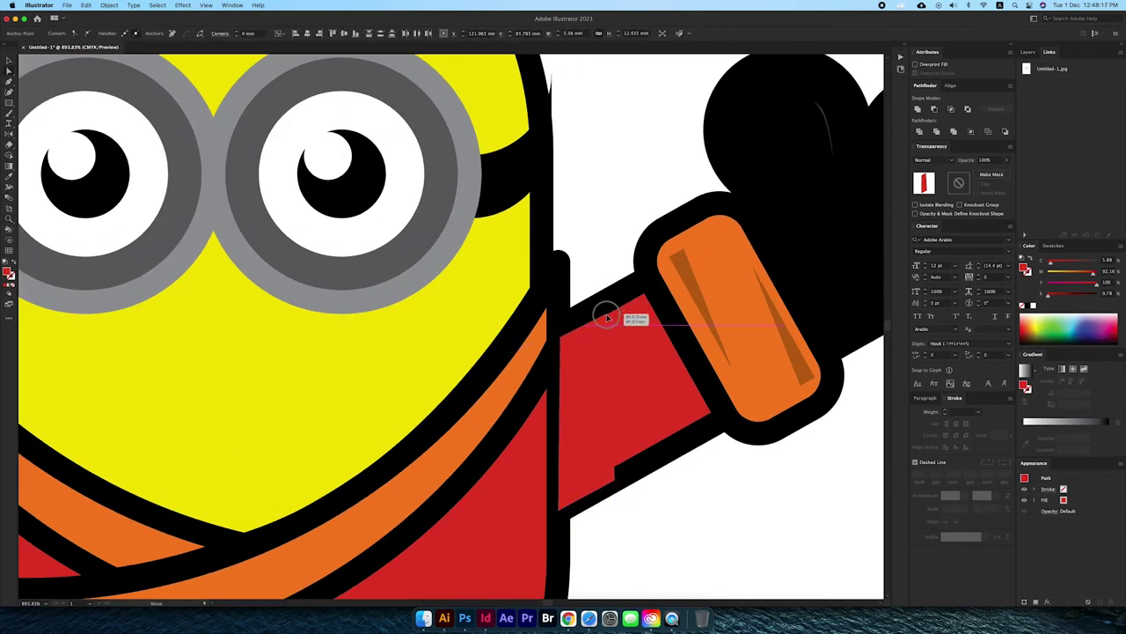
pyautogui.click(619, 432)
# Preview a vertical-axis Reflect of the arm and hand
pyautogui.scroll(-3, 618, 432)
pyautogui.scroll(-3, 734, 466)
pyautogui.scroll(-2, 695, 420)
pyautogui.press('o')
pyautogui.keyDown('alt'); pyautogui.click(519, 306); pyautogui.keyUp('alt')
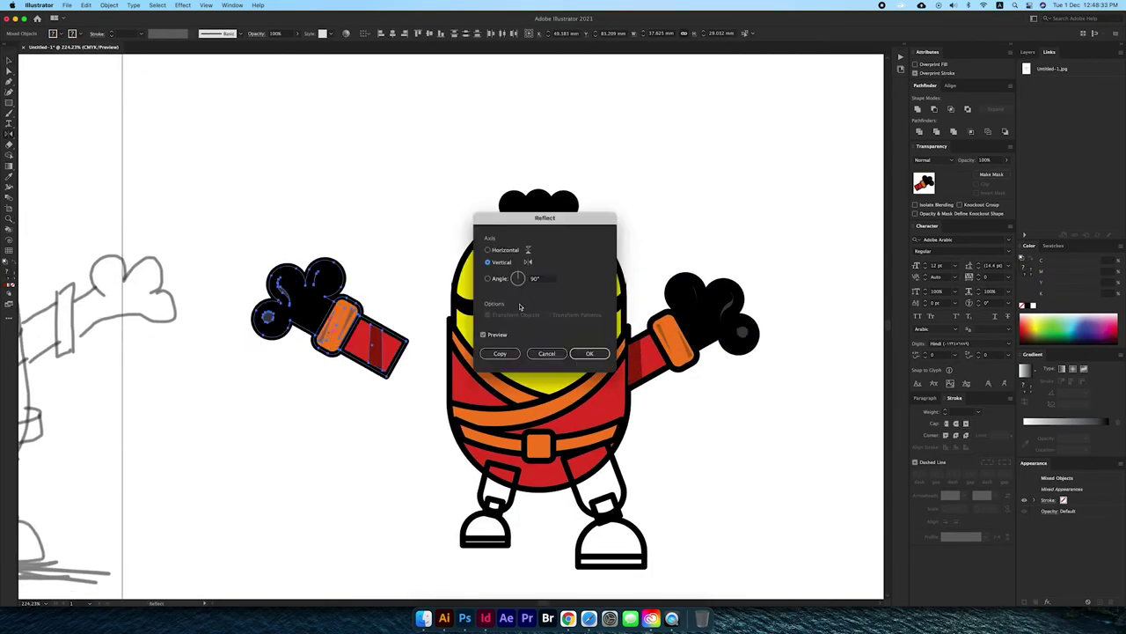
# Make the mirrored arm copy and move it onto the left shoulder
pyautogui.click(500, 353)
pyautogui.moveTo(343, 326); pyautogui.dragTo(411, 348)
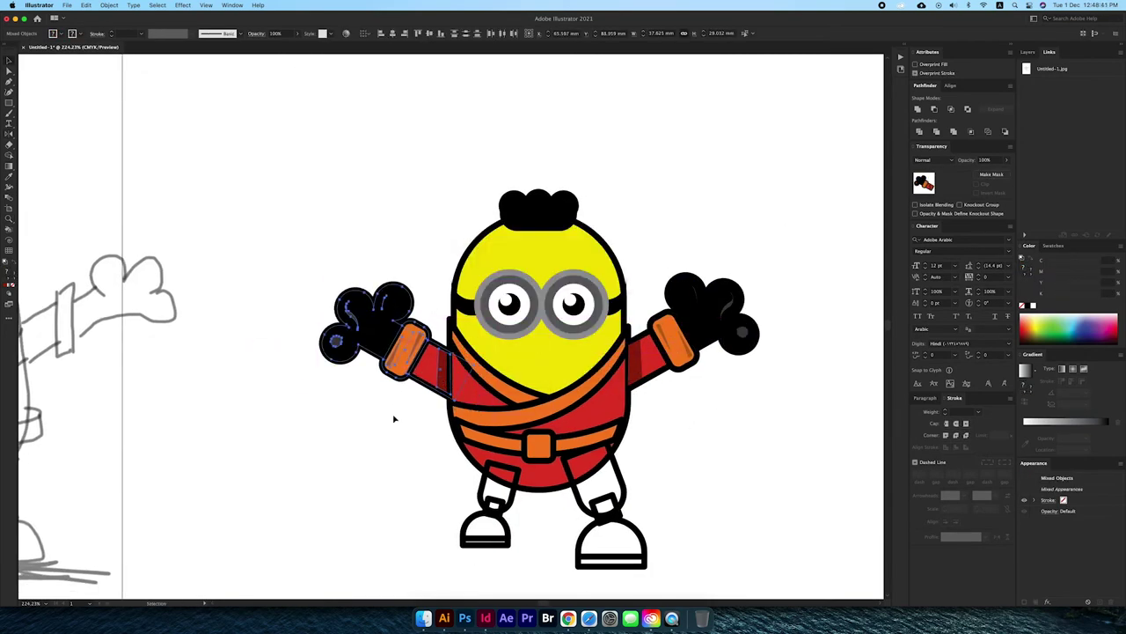
pyautogui.scroll(-2, 394, 419)
# Fill the legs red, then nudge both shoes slightly down
pyautogui.click(537, 385)
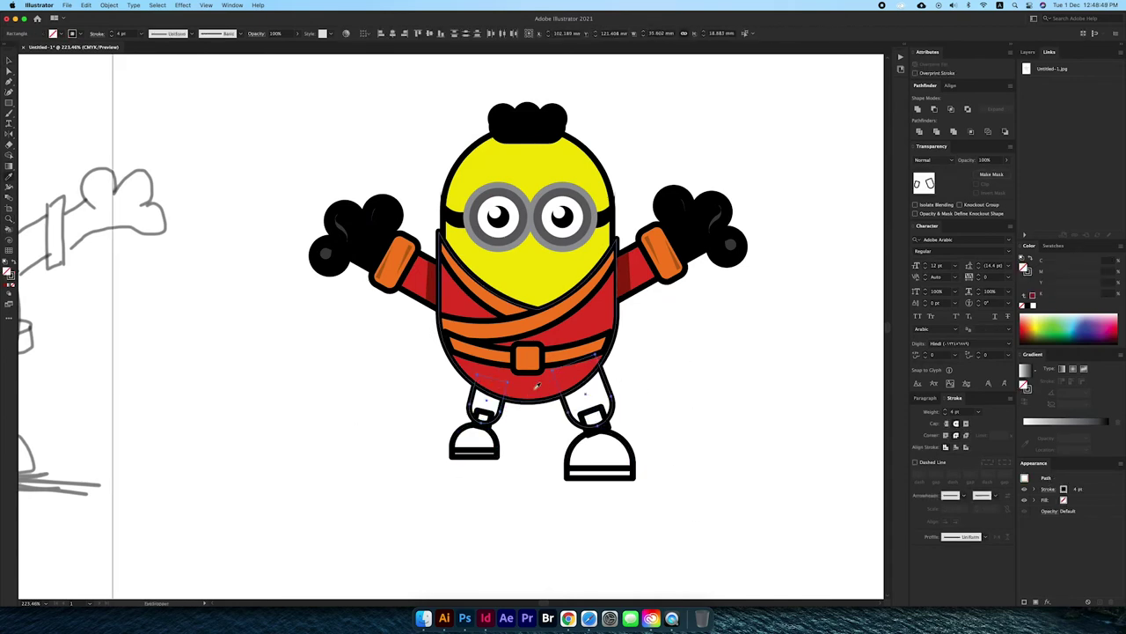
pyautogui.click(537, 385)
pyautogui.scroll(3, 582, 400)
pyautogui.moveTo(724, 554); pyautogui.dragTo(302, 460)
pyautogui.press('Down')
pyautogui.press('Down')
pyautogui.press('Down')
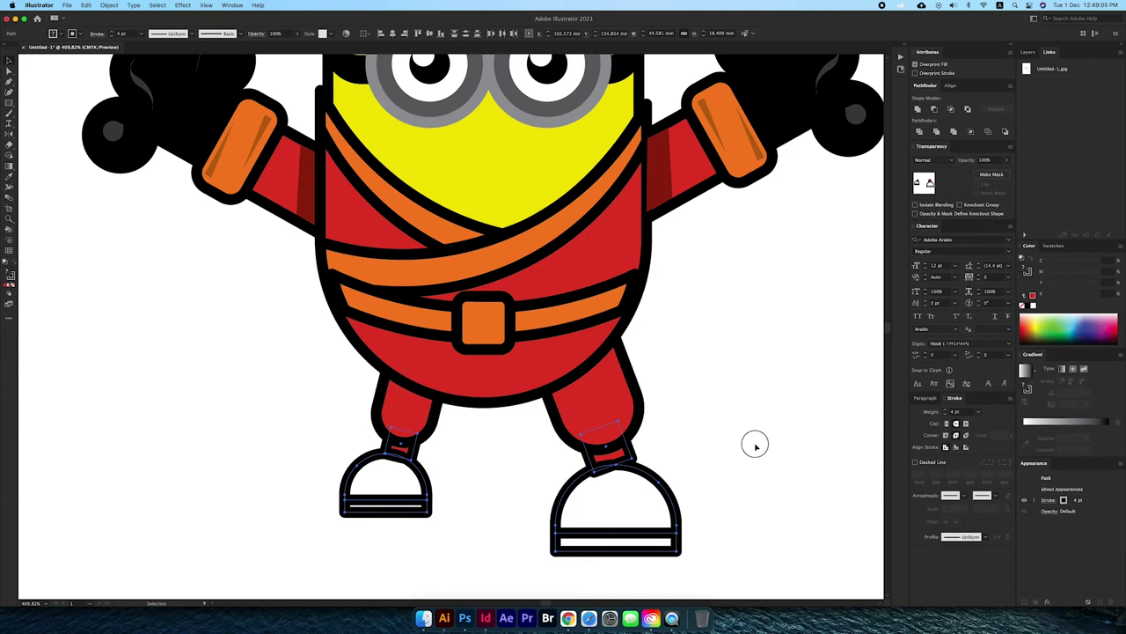
# Tilt the right leg's ankle strap slightly with Free Transform
pyautogui.keyDown('shift'); pyautogui.click(616, 493); pyautogui.keyUp('shift')
pyautogui.click(607, 453)
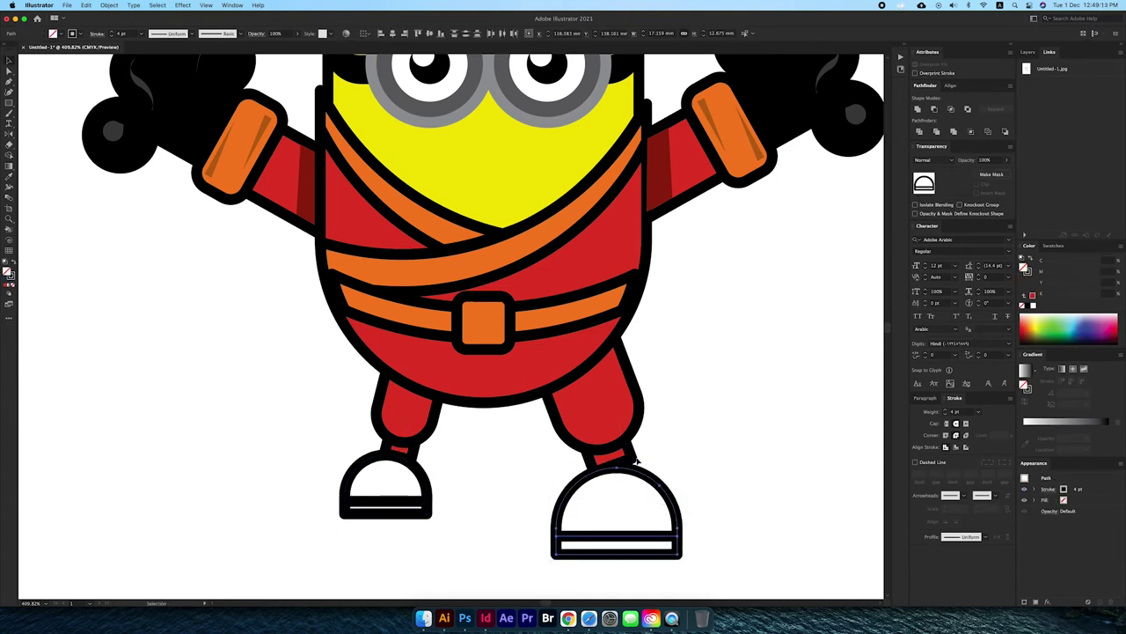
pyautogui.press('e')
pyautogui.moveTo(682, 464); pyautogui.dragTo(687, 450)
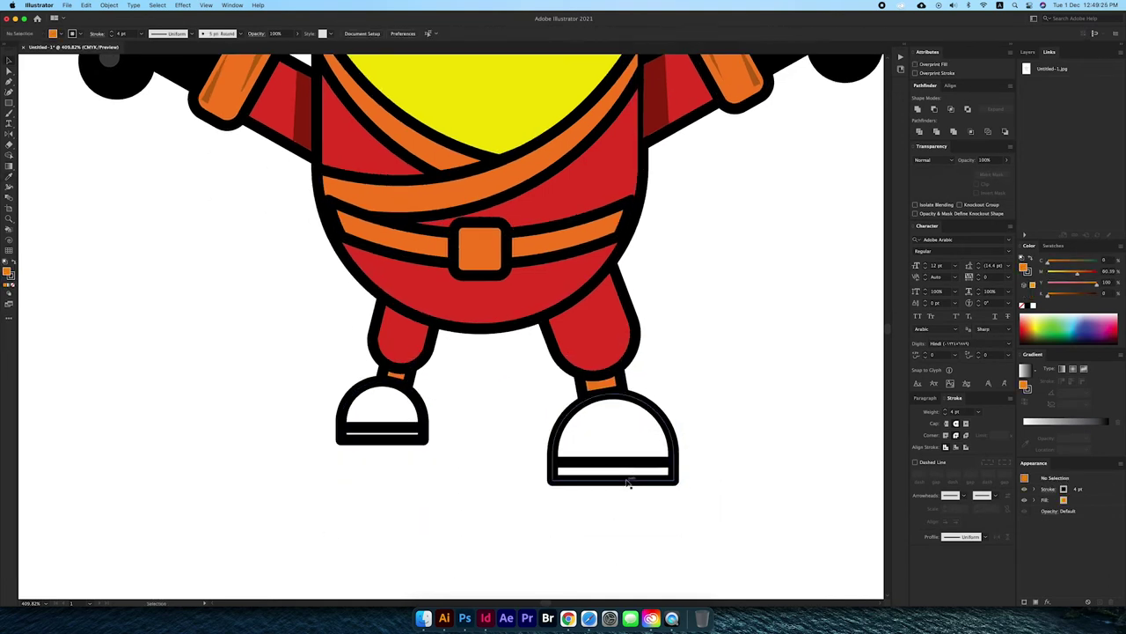
# Fill both shoes yellow, shifted to a warmer mustard gold
pyautogui.click(627, 482)
pyautogui.press('i')
pyautogui.click(503, 106)
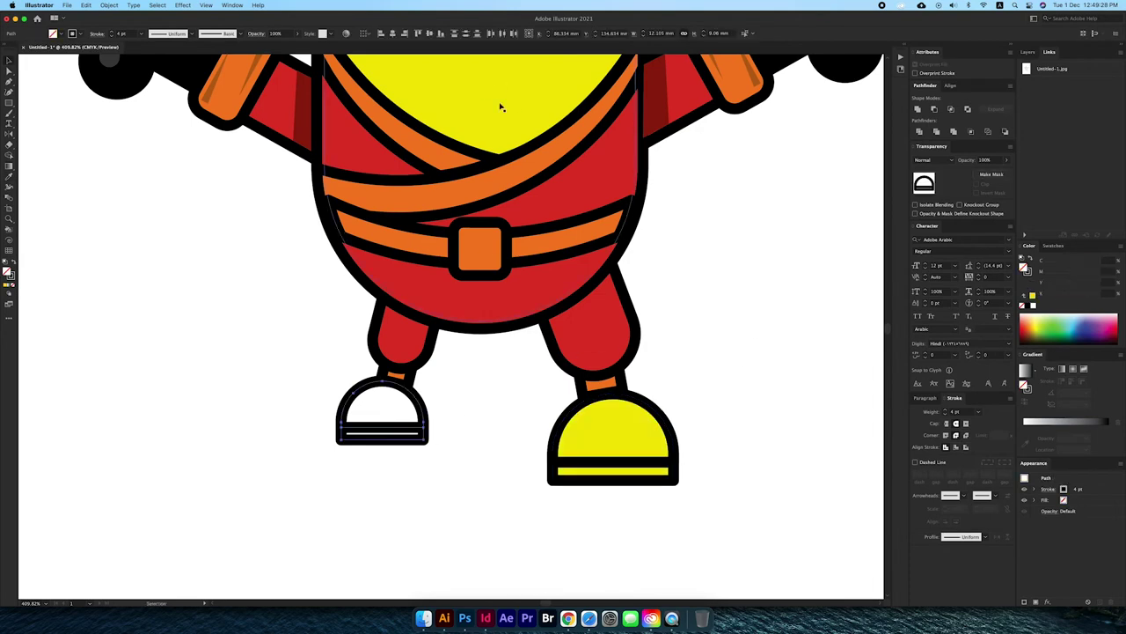
pyautogui.click(382, 414)
pyautogui.moveTo(1060, 297); pyautogui.dragTo(1059, 293)
pyautogui.hotkey('ctrl', 'alt', '0')
pyautogui.click(533, 478)
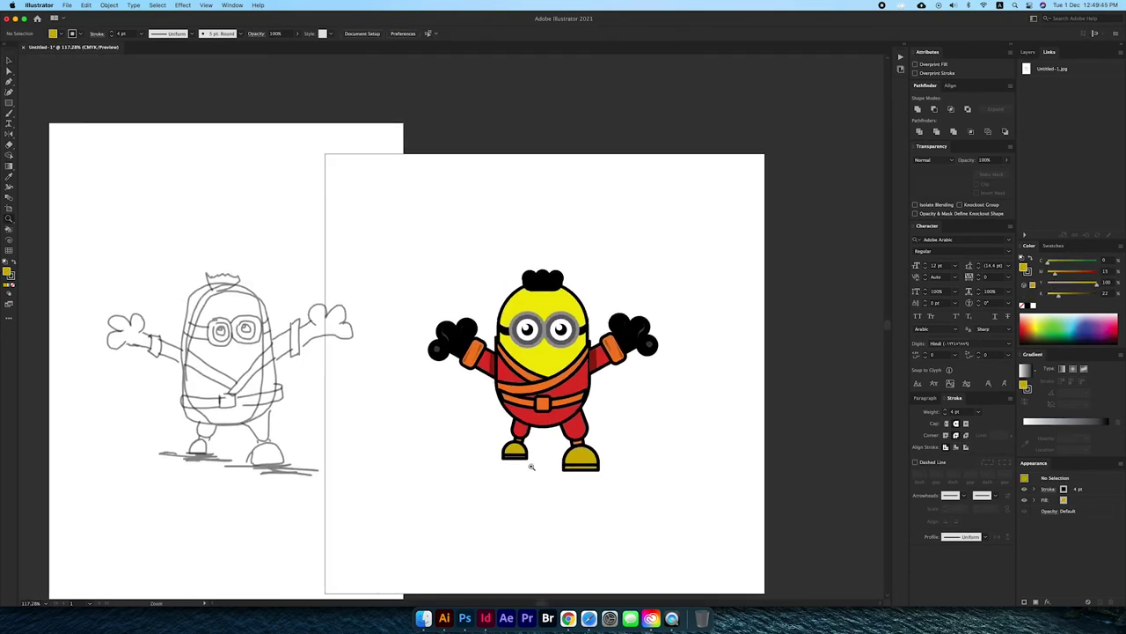
# Draw an oval under the left shoe and eyedrop the hand's black into it
pyautogui.scroll(3, 533, 479)
pyautogui.press('l')
pyautogui.moveTo(447, 447); pyautogui.dragTo(553, 462)
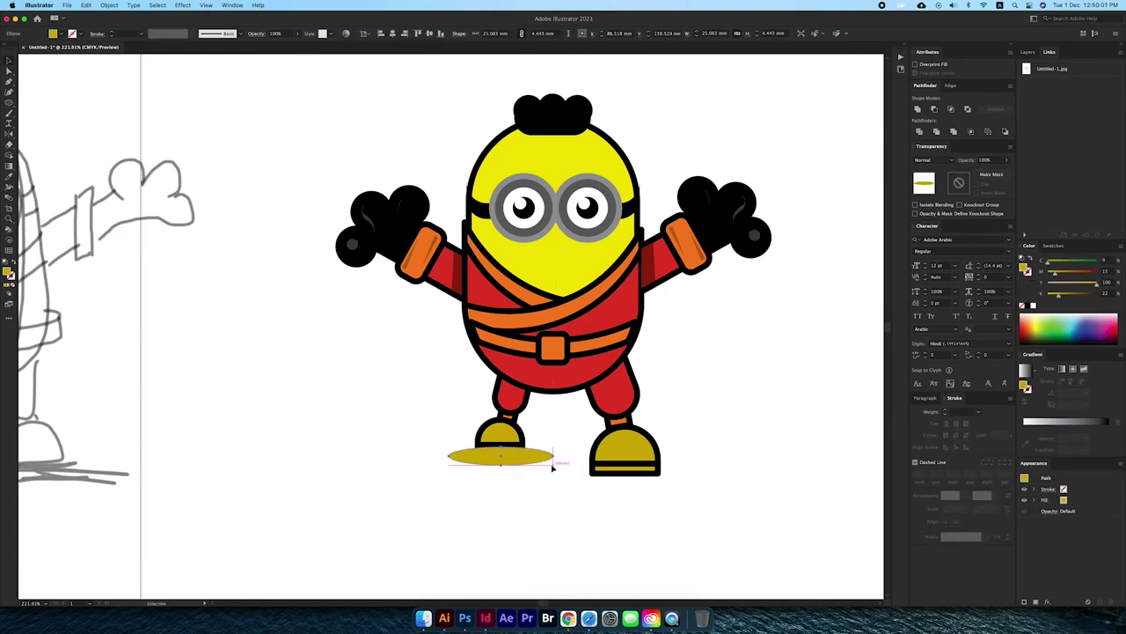
pyautogui.press('i')
pyautogui.click(744, 229)
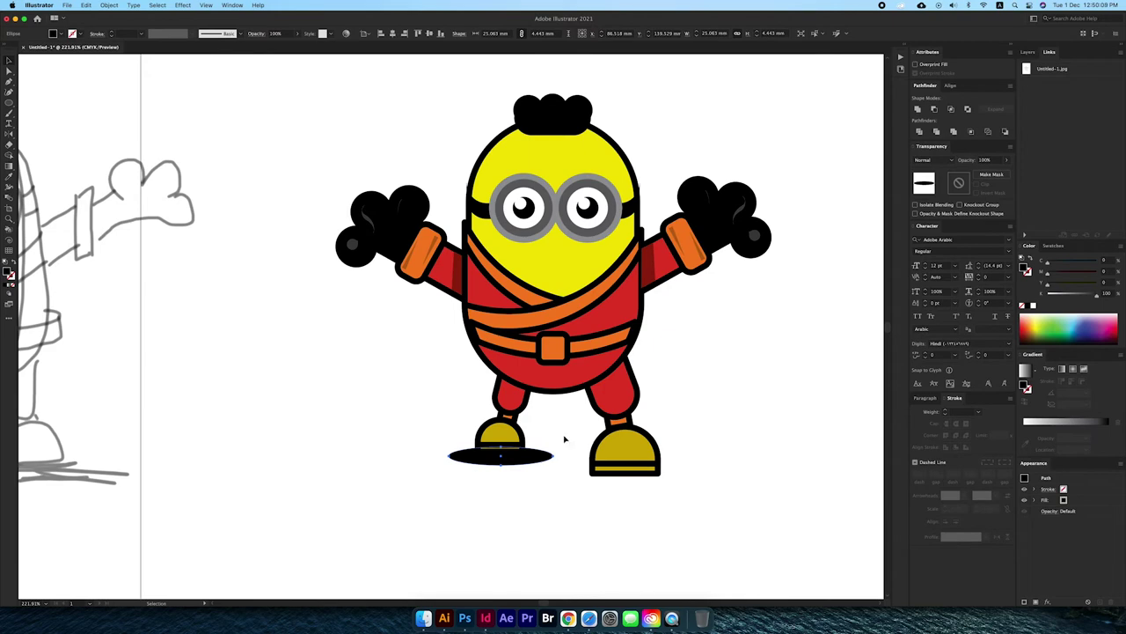
pyautogui.scroll(2, 548, 459)
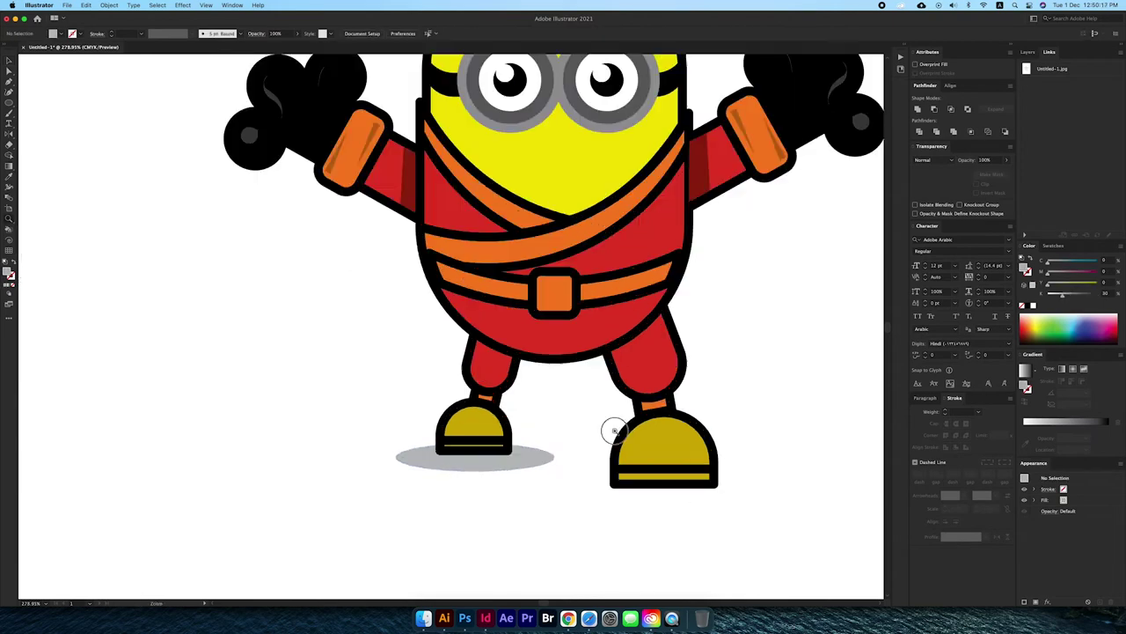
pyautogui.scroll(2, 547, 459)
# Shrink the shadow oval to fit the shoe and add a second under the right shoe
pyautogui.press('e')
pyautogui.moveTo(564, 424); pyautogui.dragTo(459, 460)
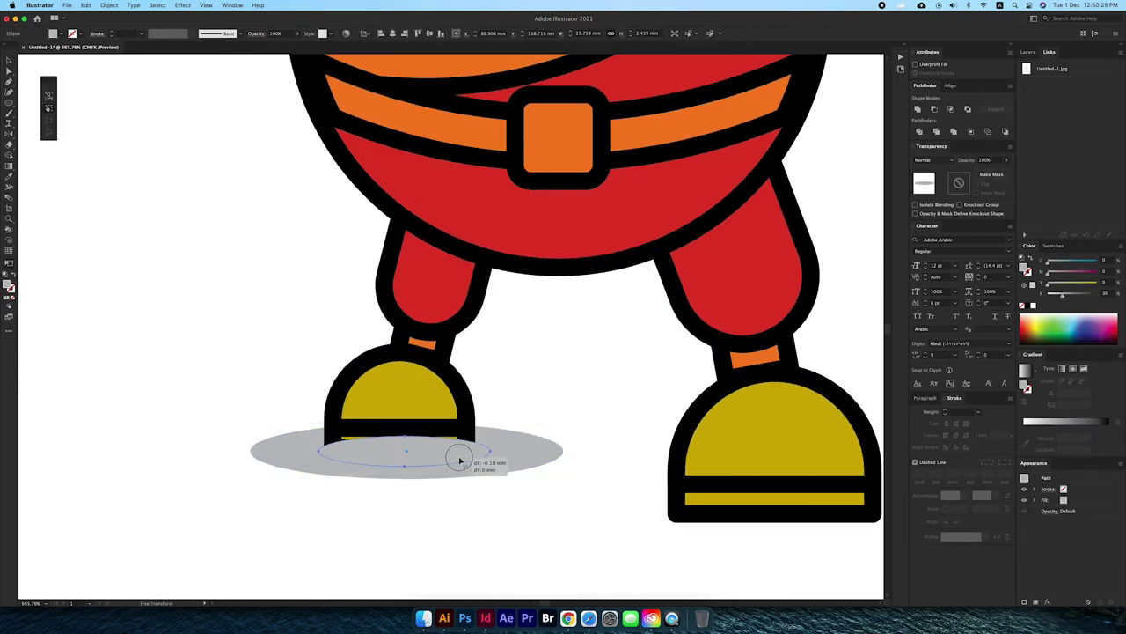
pyautogui.scroll(-3, 440, 447)
pyautogui.scroll(3, 440, 447)
pyautogui.moveTo(440, 457)
pyautogui.mouseDown()
pyautogui.moveTo(541, 535)
pyautogui.moveTo(677, 533)
pyautogui.mouseUp()
# Delete the reference sketch image
pyautogui.click(651, 556)
pyautogui.scroll(-3, 651, 555)
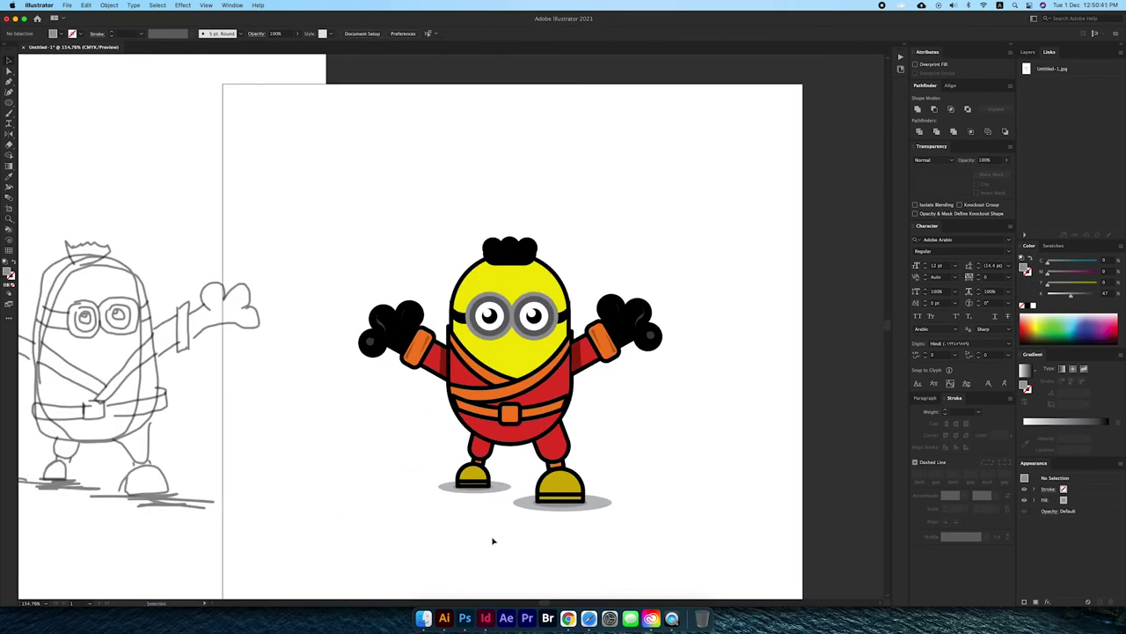
pyautogui.scroll(-2, 493, 538)
pyautogui.moveTo(463, 429); pyautogui.dragTo(274, 414)
pyautogui.press('Delete')
pyautogui.scroll(6, 478, 425)
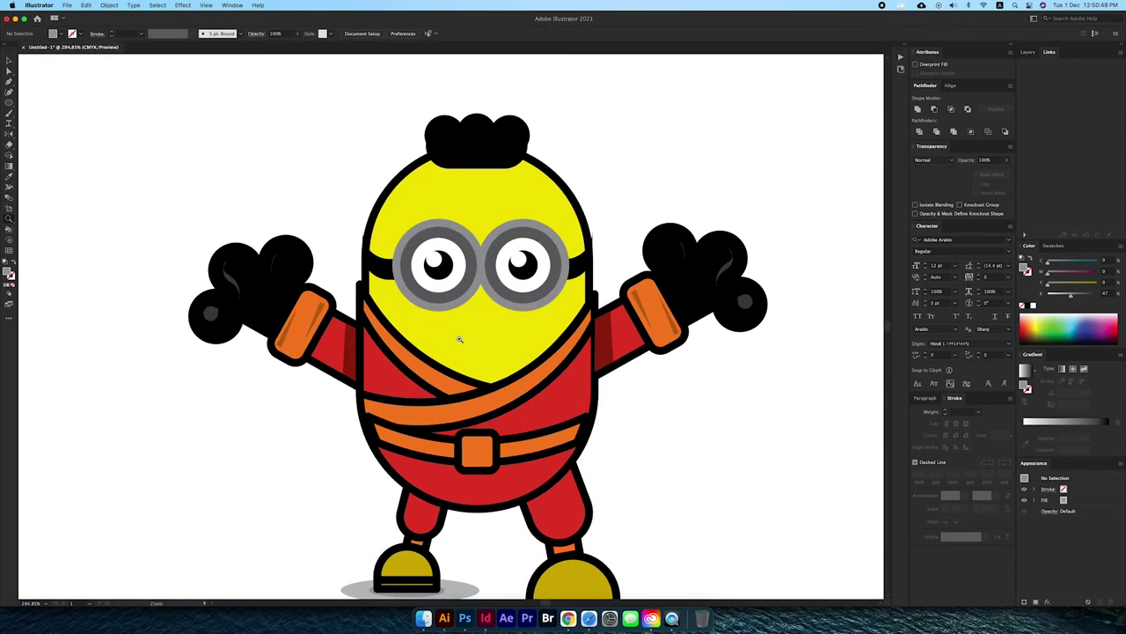
# Draw a small teardrop path beside the Minion's body with the Pen tool
pyautogui.click(379, 257)
pyautogui.click(393, 237)
pyautogui.click(606, 238)
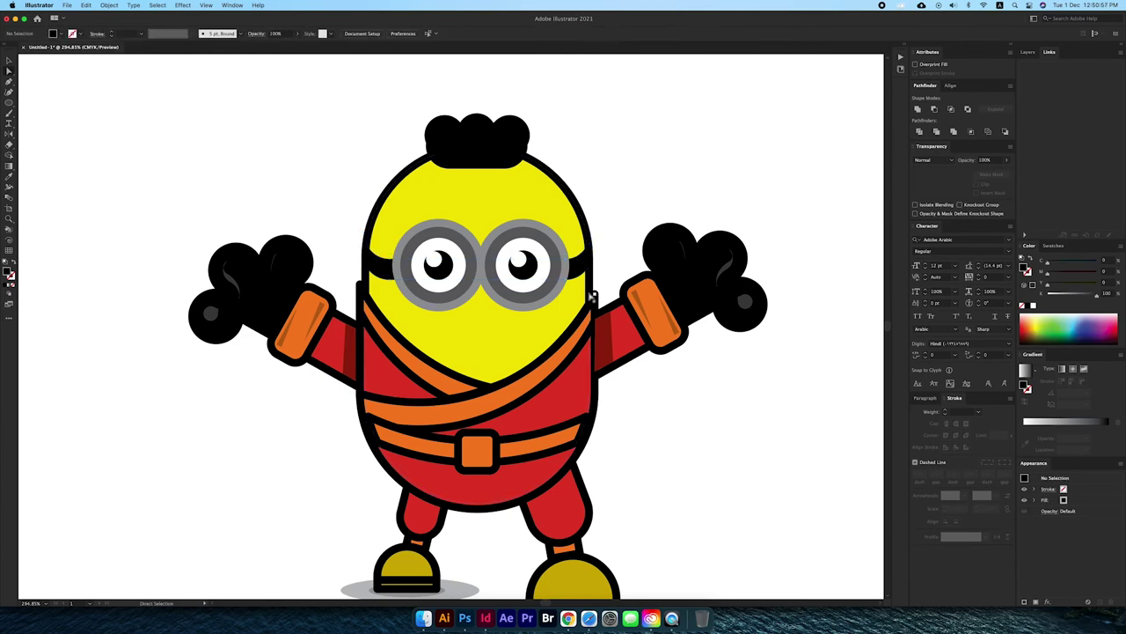
pyautogui.scroll(2, 573, 296)
pyautogui.moveTo(651, 411)
pyautogui.mouseDown()
pyautogui.moveTo(616, 406)
pyautogui.moveTo(617, 436)
pyautogui.mouseUp()
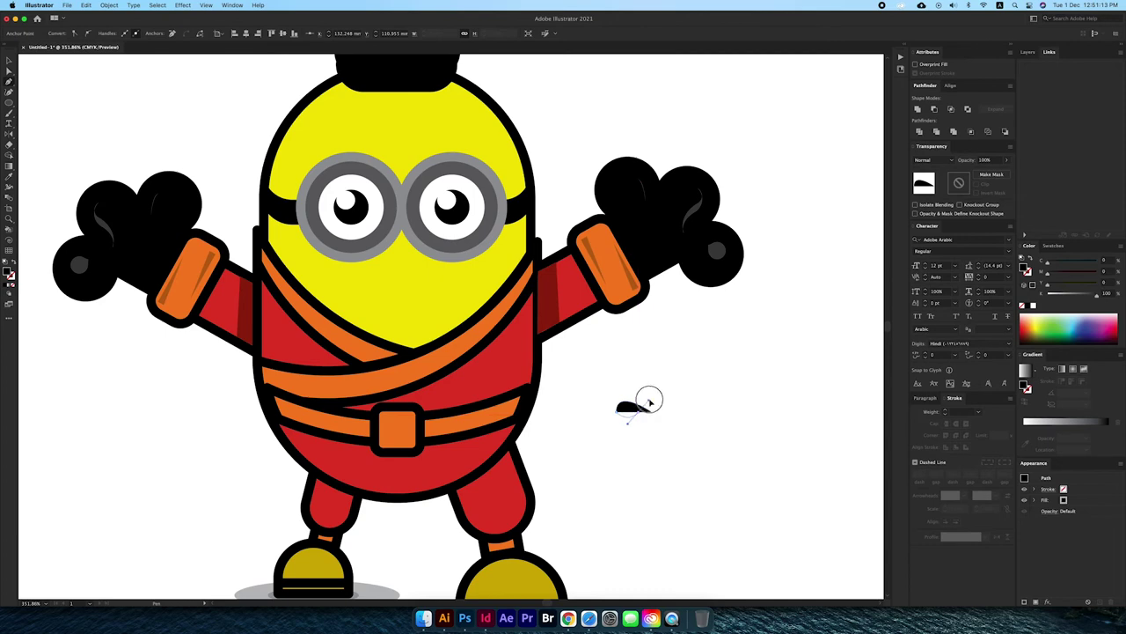
pyautogui.click(656, 419)
pyautogui.scroll(2, 625, 396)
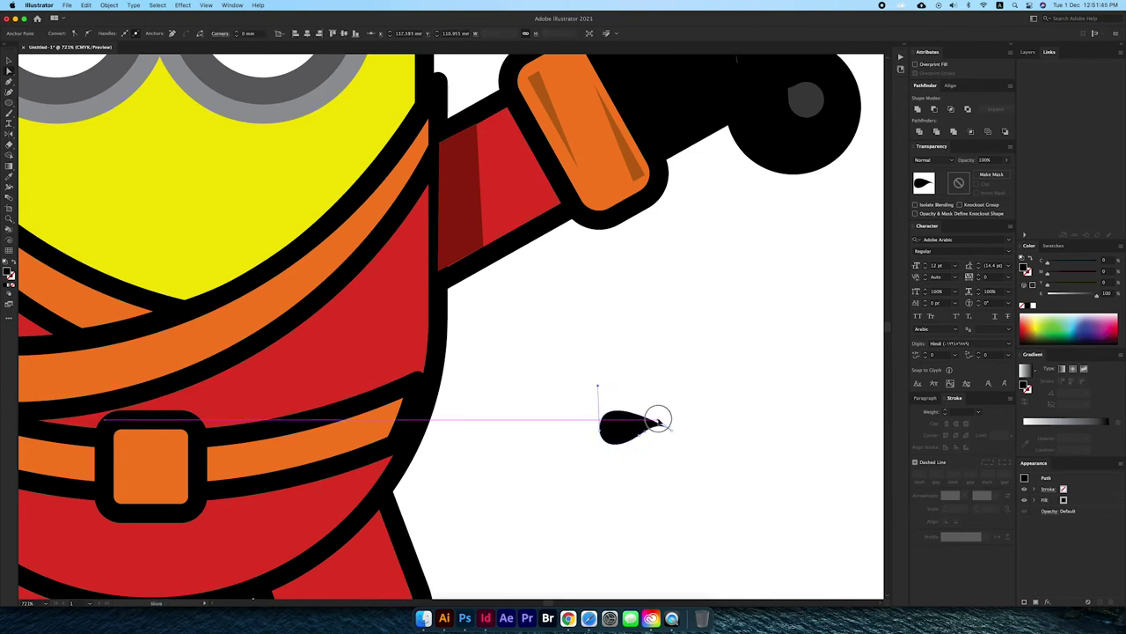
# Fill the teardrop and move it onto the face below the goggles
pyautogui.press('v')
pyautogui.click(639, 429)
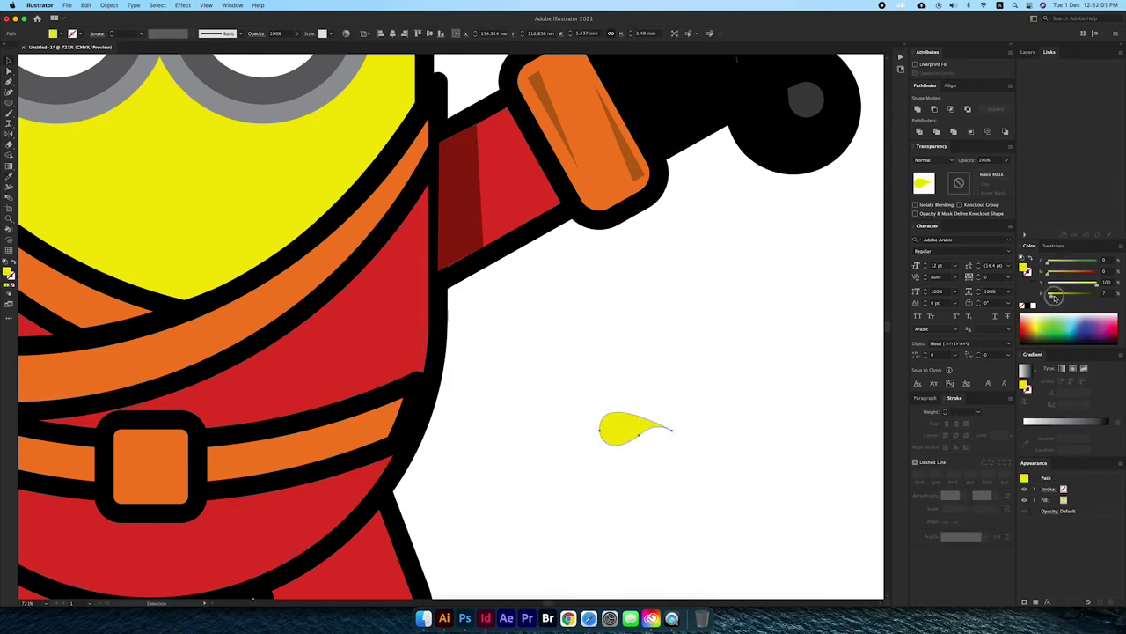
pyautogui.press('super+minus')
pyautogui.moveTo(642, 475); pyautogui.dragTo(387, 379)
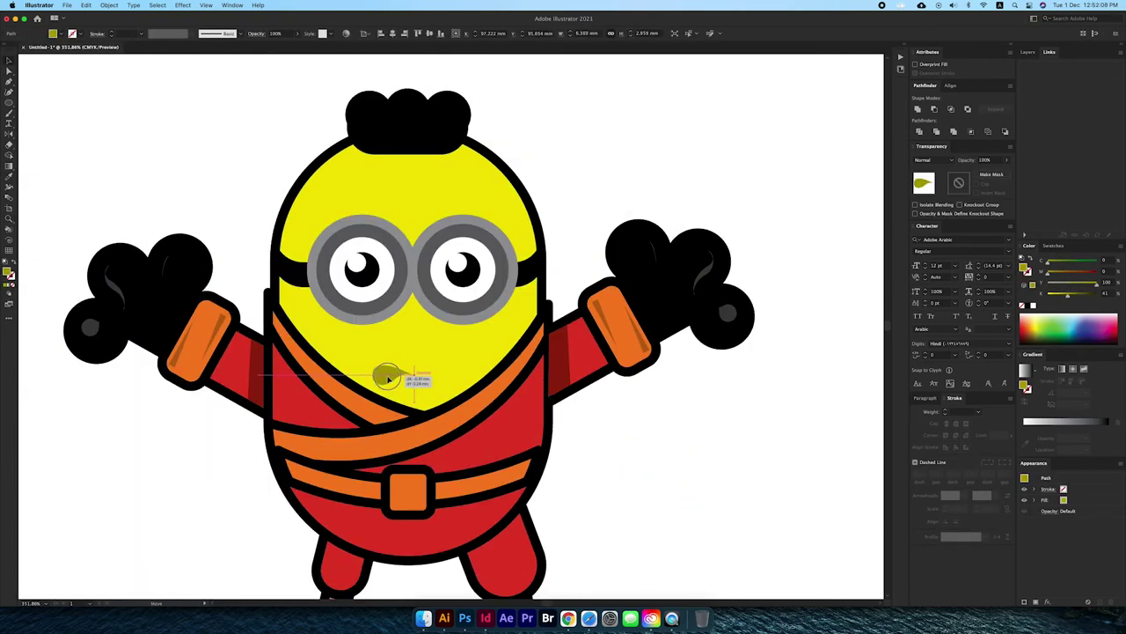
pyautogui.scroll(3, 408, 360)
pyautogui.scroll(3, 441, 413)
# Add an inset outline inside the teardrop with a negative Offset Path
pyautogui.click(110, 5)
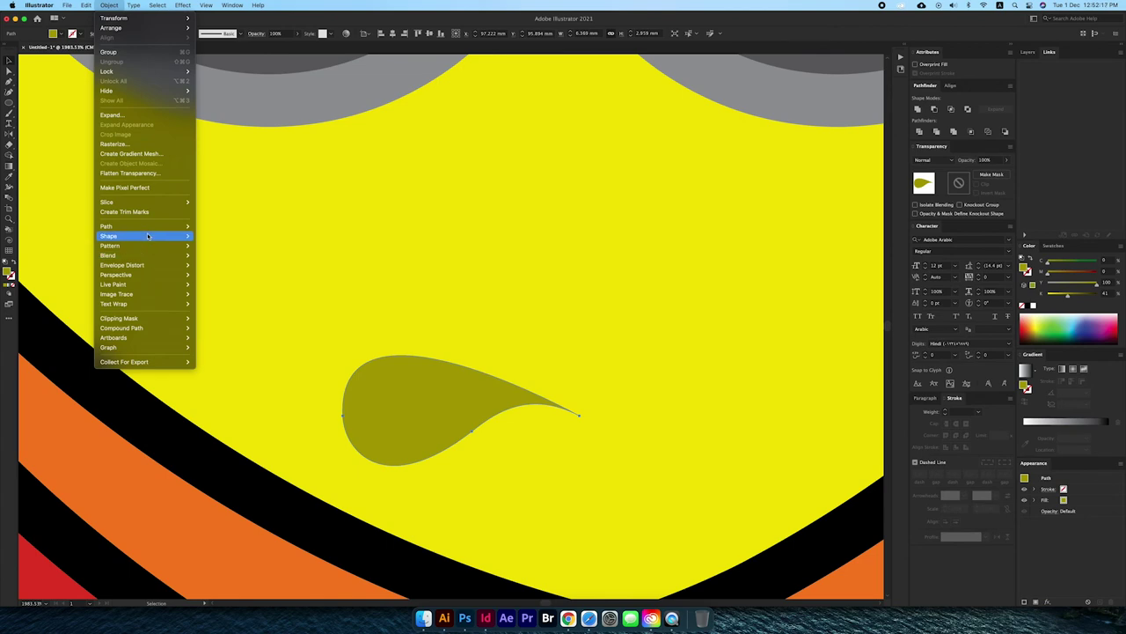
pyautogui.click(242, 266)
pyautogui.press('Down')
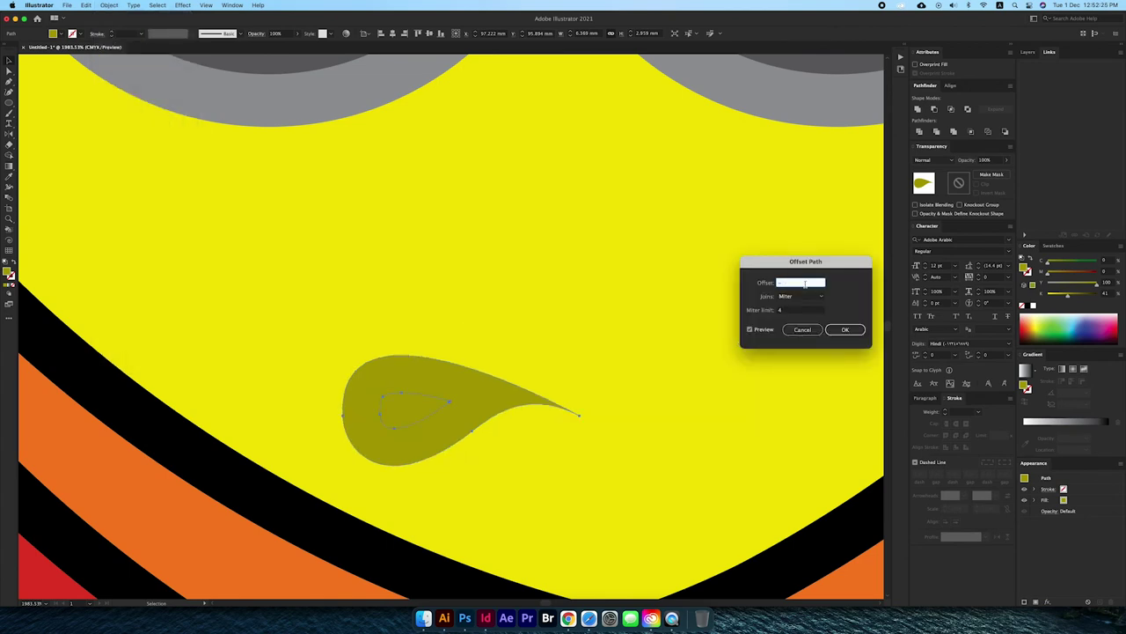
pyautogui.press('Return')
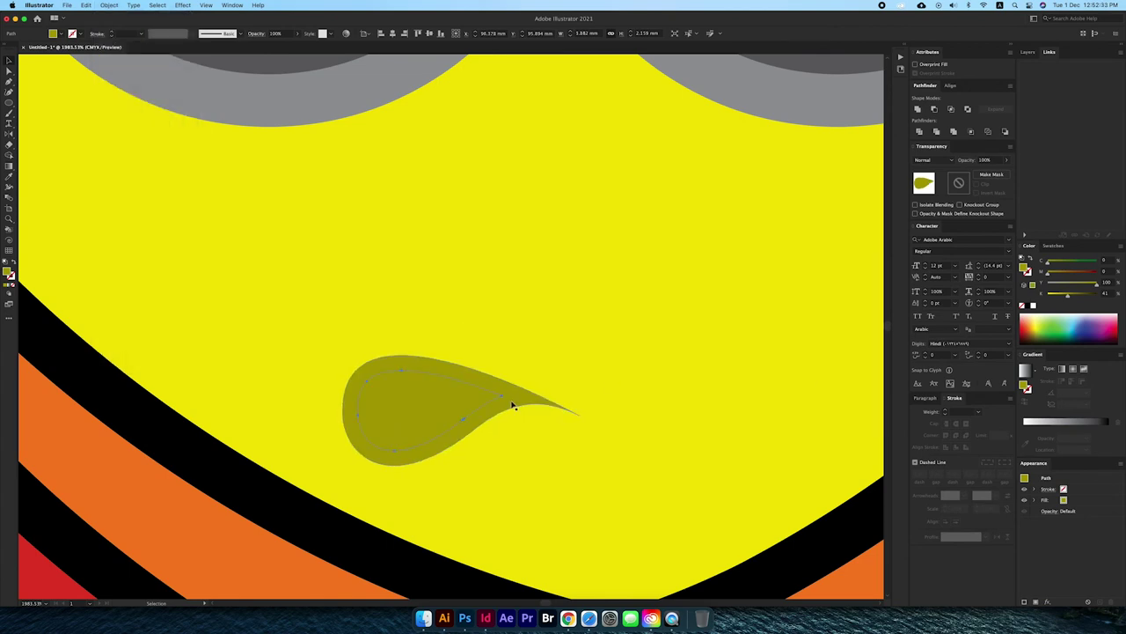
pyautogui.press('super+0')
pyautogui.press('super+a')
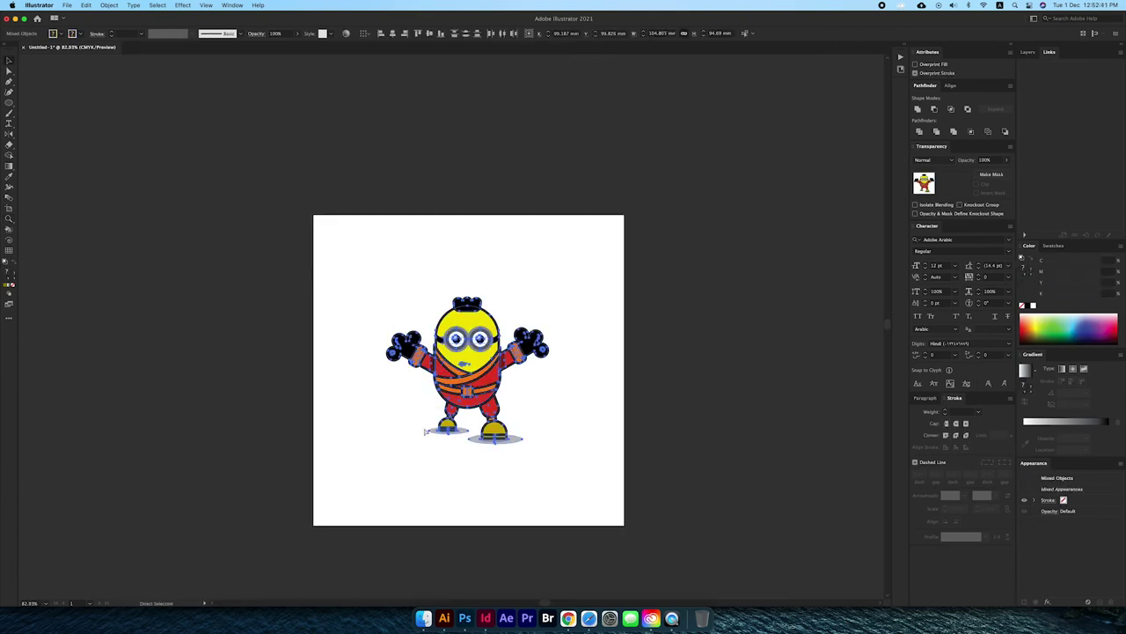
# Scale the selected Minion up about 12% around its centre, deselect, and zoom in
pyautogui.moveTo(549, 299); pyautogui.dragTo(569, 284)
pyautogui.press('super+shift+a')
pyautogui.moveTo(490, 281); pyautogui.dragTo(557, 206)
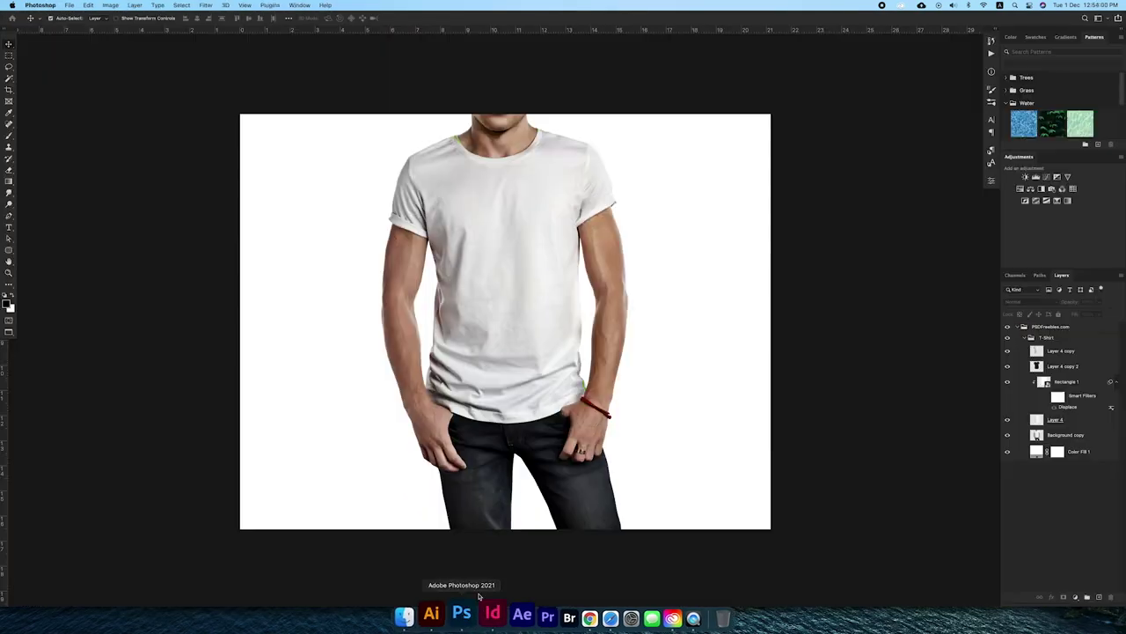
# Paste the Minion as a smart object onto the shirt's chest
pyautogui.hotkey('ctrl', 'v')
pyautogui.press('Return')
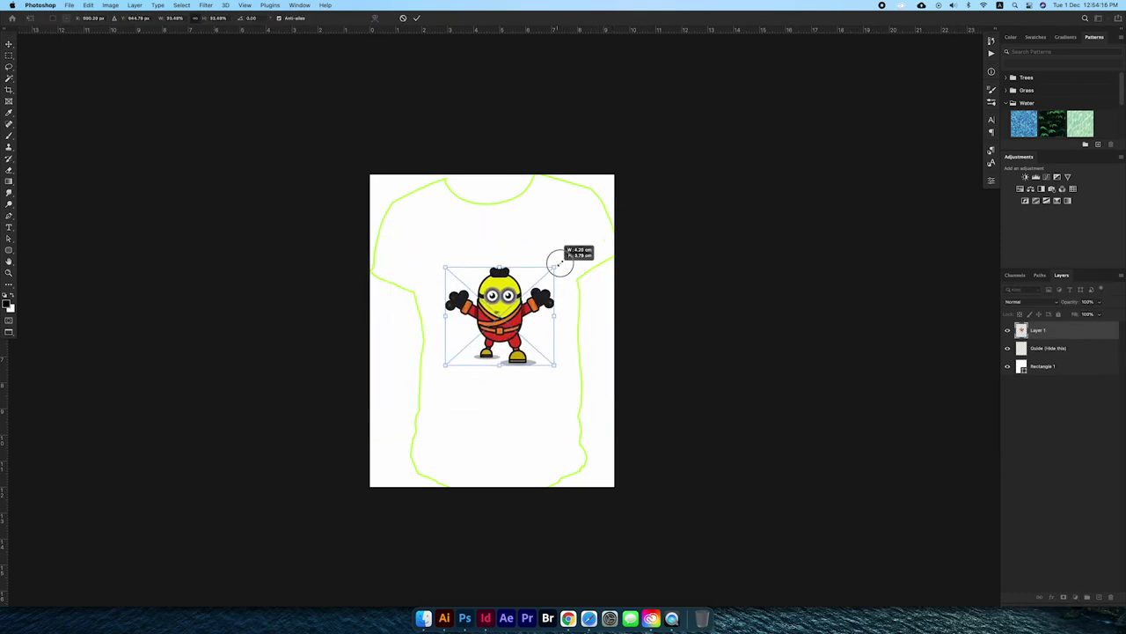
pyautogui.moveTo(549, 312); pyautogui.dragTo(528, 329)
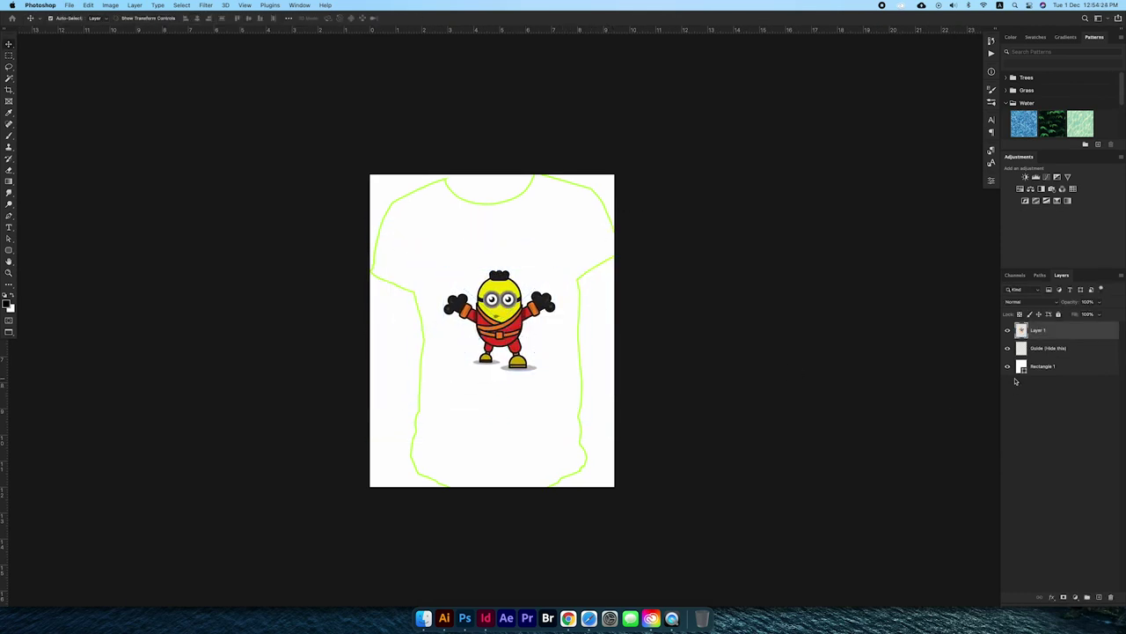
# Add a red Solid Color fill layer at the bottom to turn the T-shirt red
pyautogui.click(1069, 599)
pyautogui.click(1091, 264)
pyautogui.click(913, 395)
pyautogui.moveTo(1056, 330); pyautogui.dragTo(1062, 387)
pyautogui.doubleClick(1022, 365)
pyautogui.click(499, 283)
pyautogui.moveTo(499, 286)
pyautogui.mouseDown()
pyautogui.moveTo(498, 324)
pyautogui.moveTo(515, 327)
pyautogui.mouseUp()
pyautogui.press('Return')
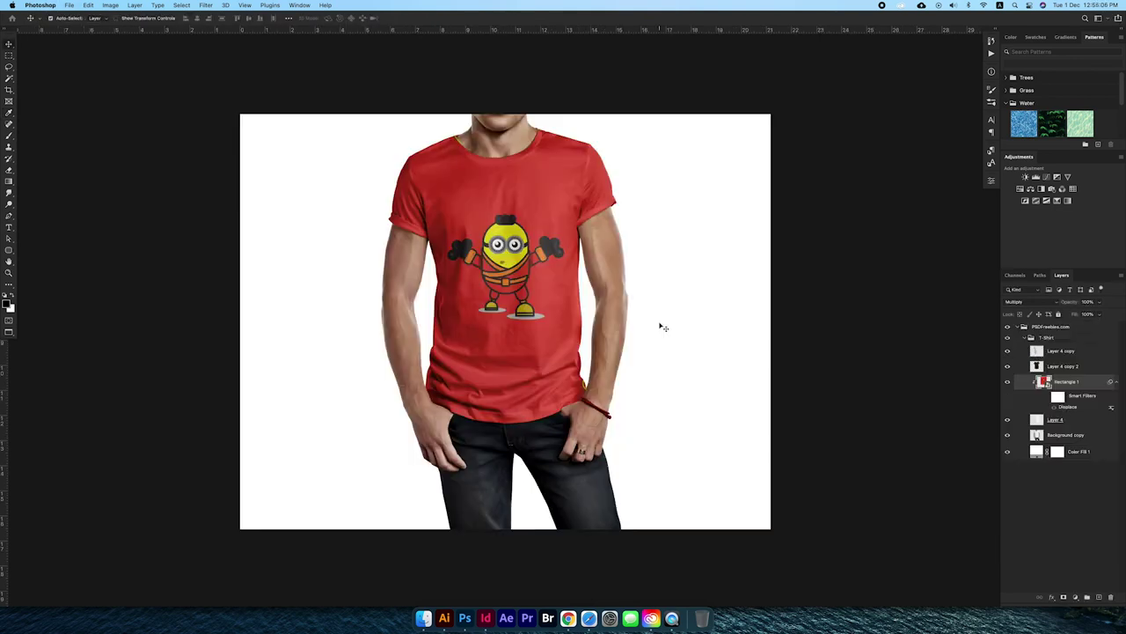
# Set the mockup background fill to the shirt's red
pyautogui.doubleClick(1029, 452)
pyautogui.click(545, 370)
pyautogui.press('Return')
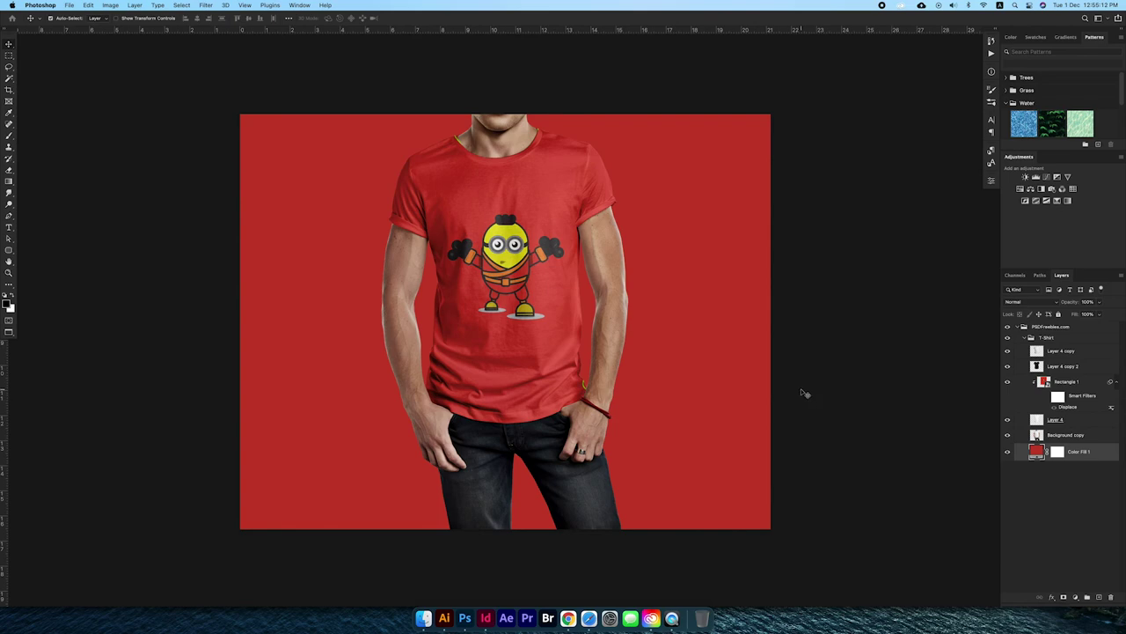
# Paste a Minion copy behind the model and enlarge and tilt it with Free Transform
pyautogui.rightClick(491, 272)
pyautogui.click(528, 284)
pyautogui.press('Return')
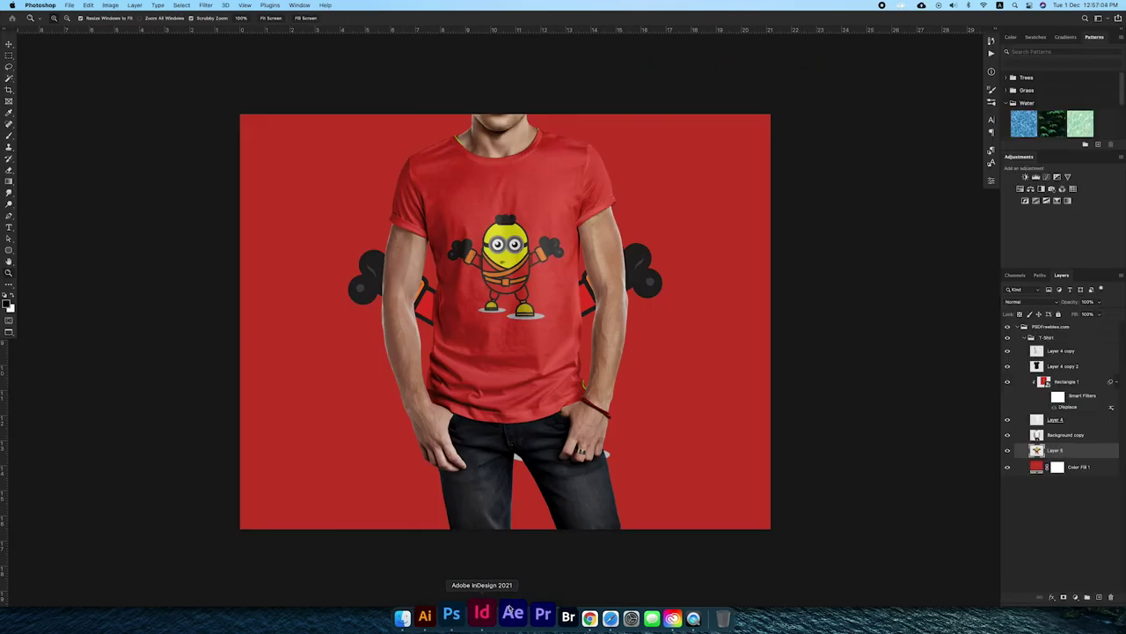
pyautogui.hotkey('ctrl', 't')
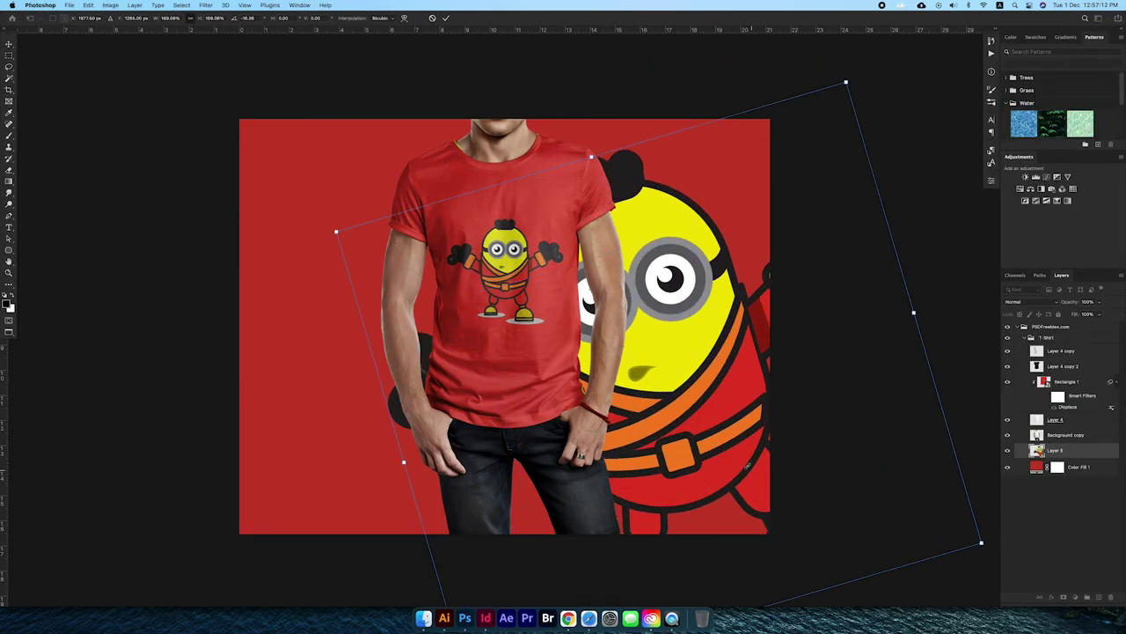
pyautogui.moveTo(815, 395); pyautogui.dragTo(804, 542)
pyautogui.press('Return')
# Duplicate the Minion, move the copy to the left side and rotate it into place
pyautogui.hotkey('ctrl', 'j')
pyautogui.moveTo(669, 378); pyautogui.dragTo(290, 379)
pyautogui.hotkey('ctrl', 't')
pyautogui.moveTo(159, 334)
pyautogui.mouseDown()
pyautogui.moveTo(193, 405)
pyautogui.moveTo(171, 317)
pyautogui.moveTo(209, 318)
pyautogui.mouseUp()
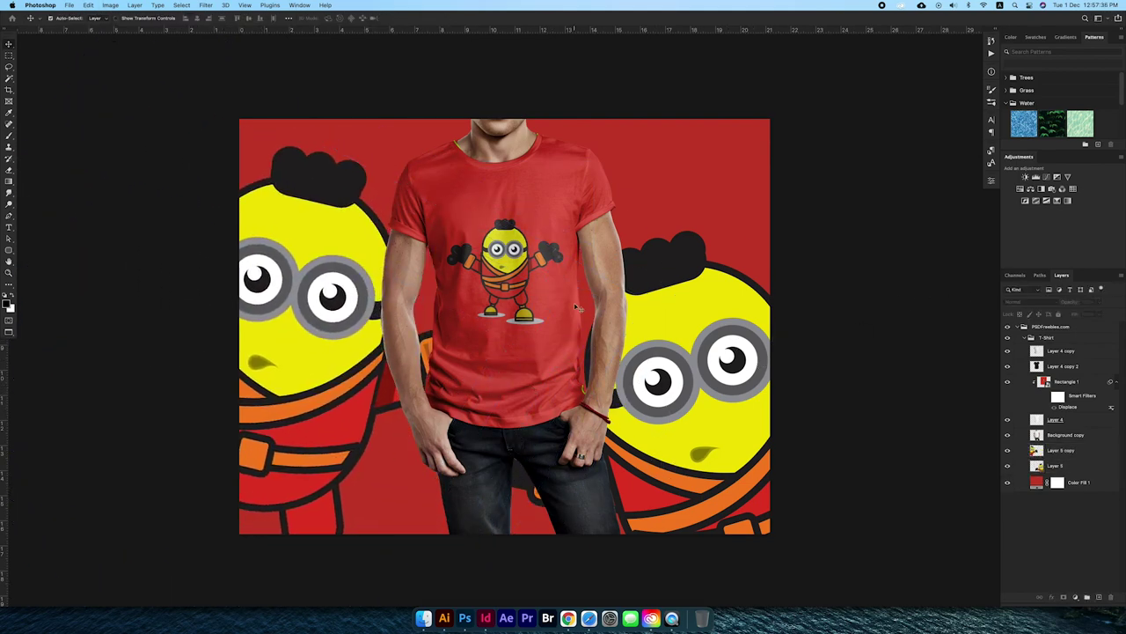
pyautogui.hotkey('ctrl', 'shift', 's')
pyautogui.press('Return')
pyautogui.press('Return')
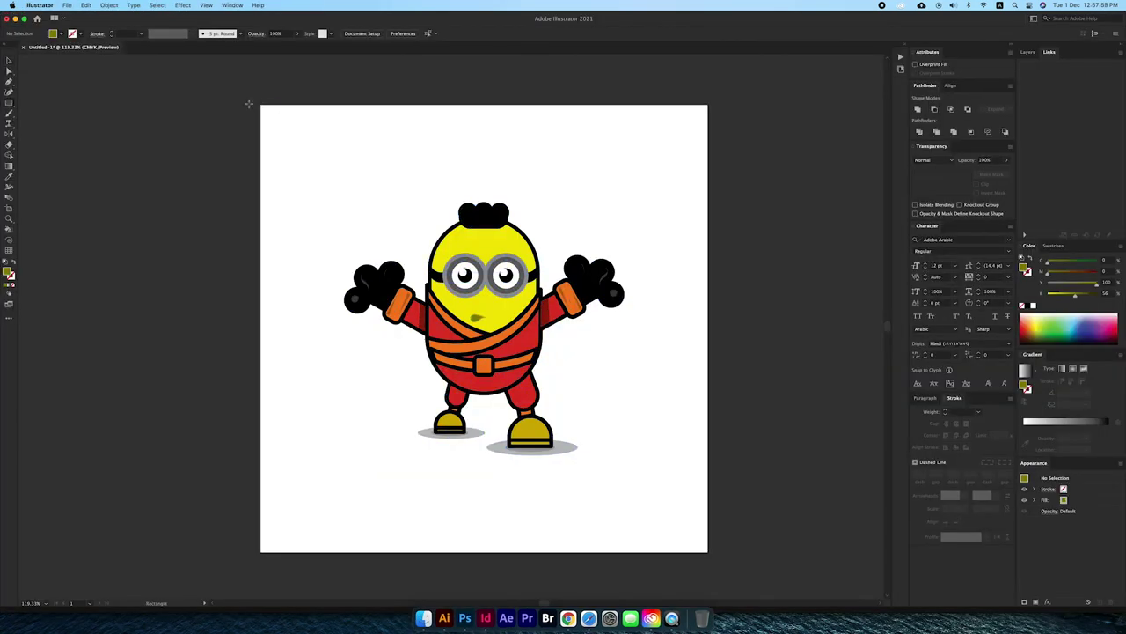
# Draw a full-artboard rectangle and send it behind the Minion
pyautogui.moveTo(260, 105); pyautogui.dragTo(707, 552)
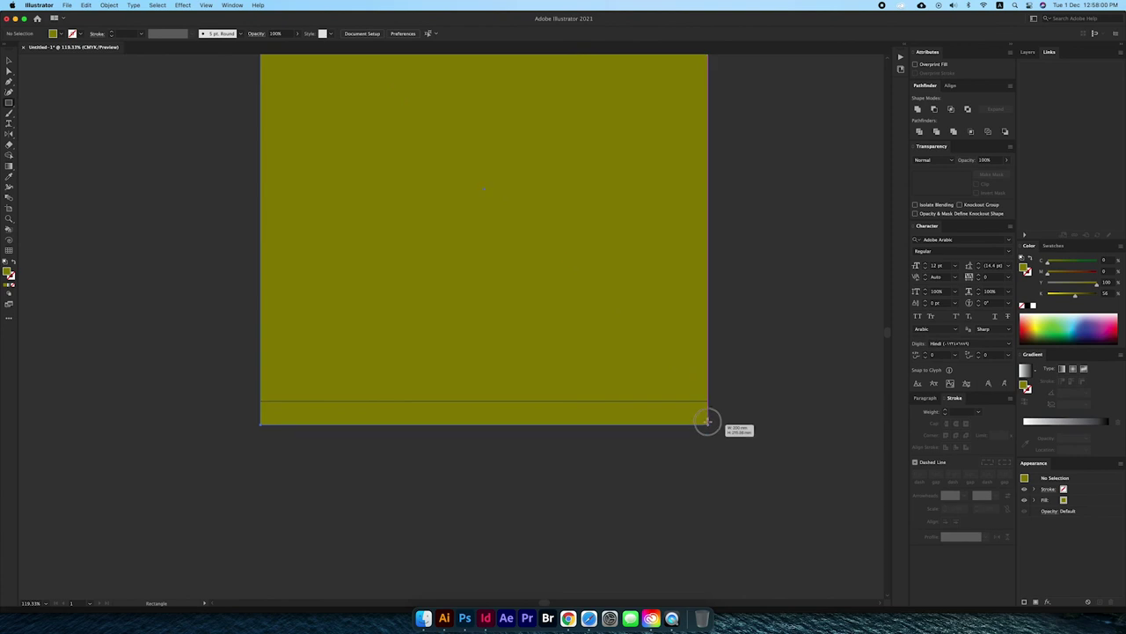
pyautogui.hotkey('ctrl', 'shift', '[')
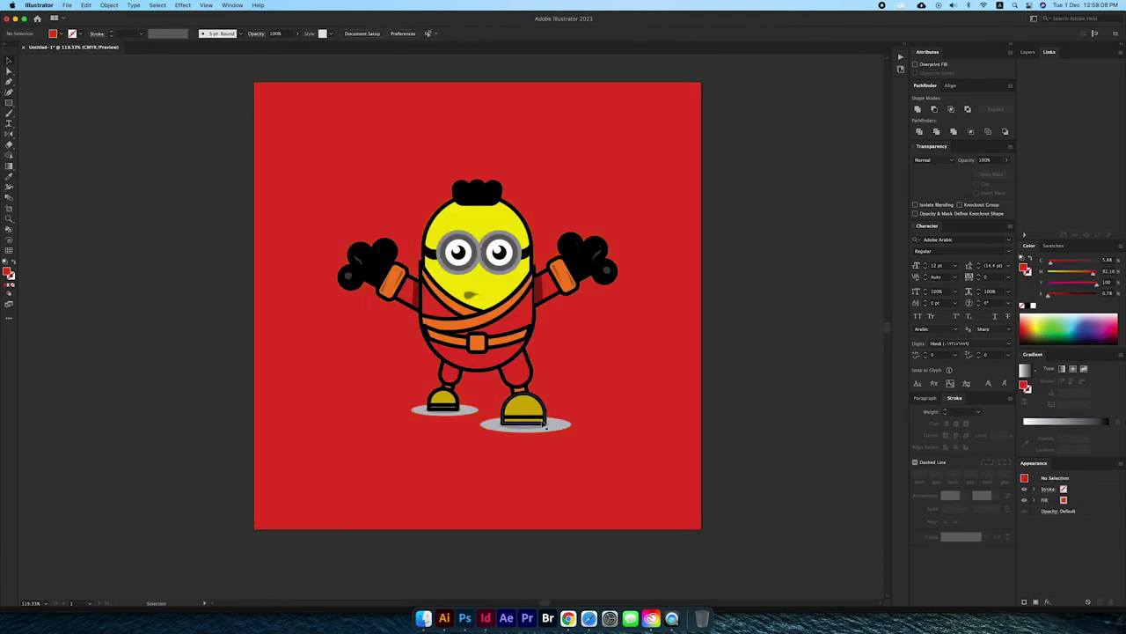
pyautogui.doubleClick(538, 428)
pyautogui.click(449, 416)
pyautogui.press('Escape')
# Save the artwork as charector.ai
pyautogui.hotkey('ctrl', '0')
pyautogui.hotkey('ctrl', 's')
pyautogui.write('charector')
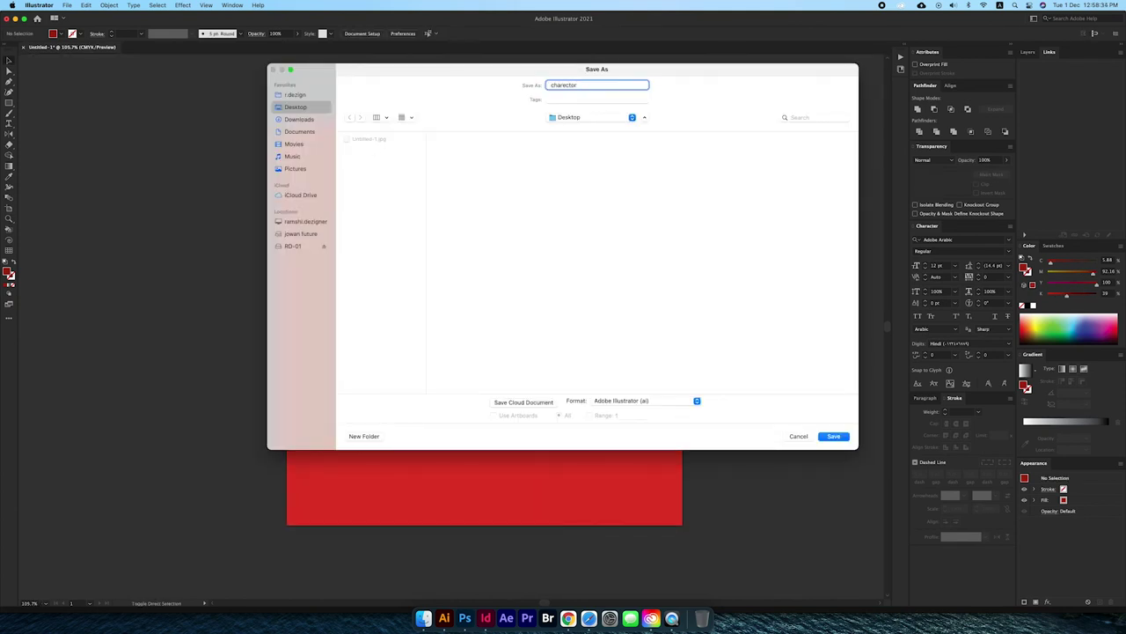
pyautogui.press('Return')
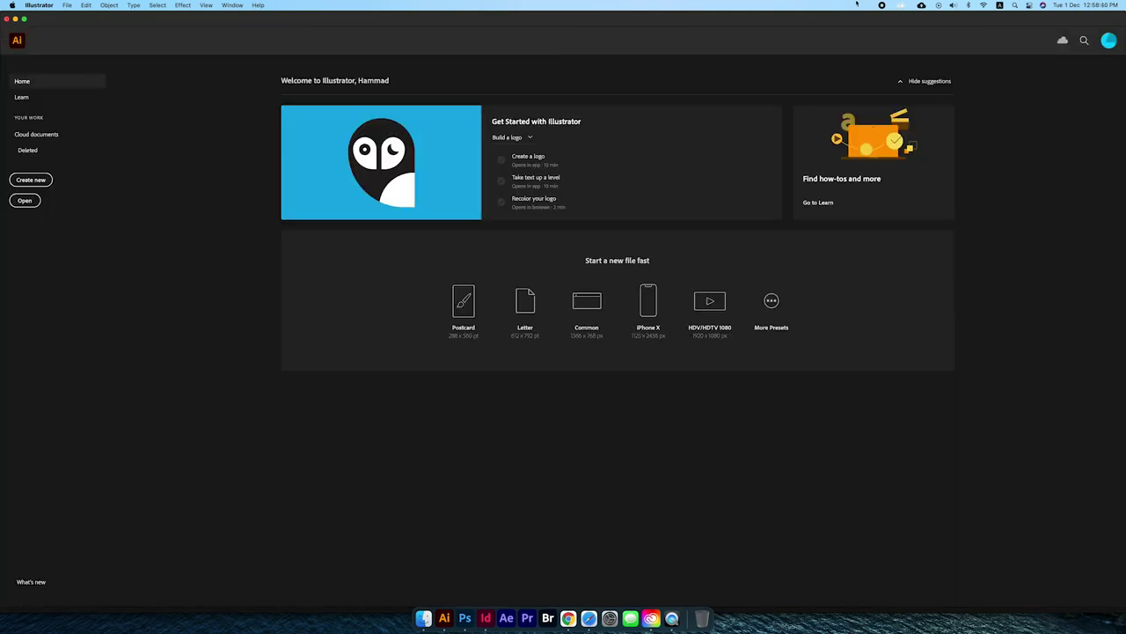